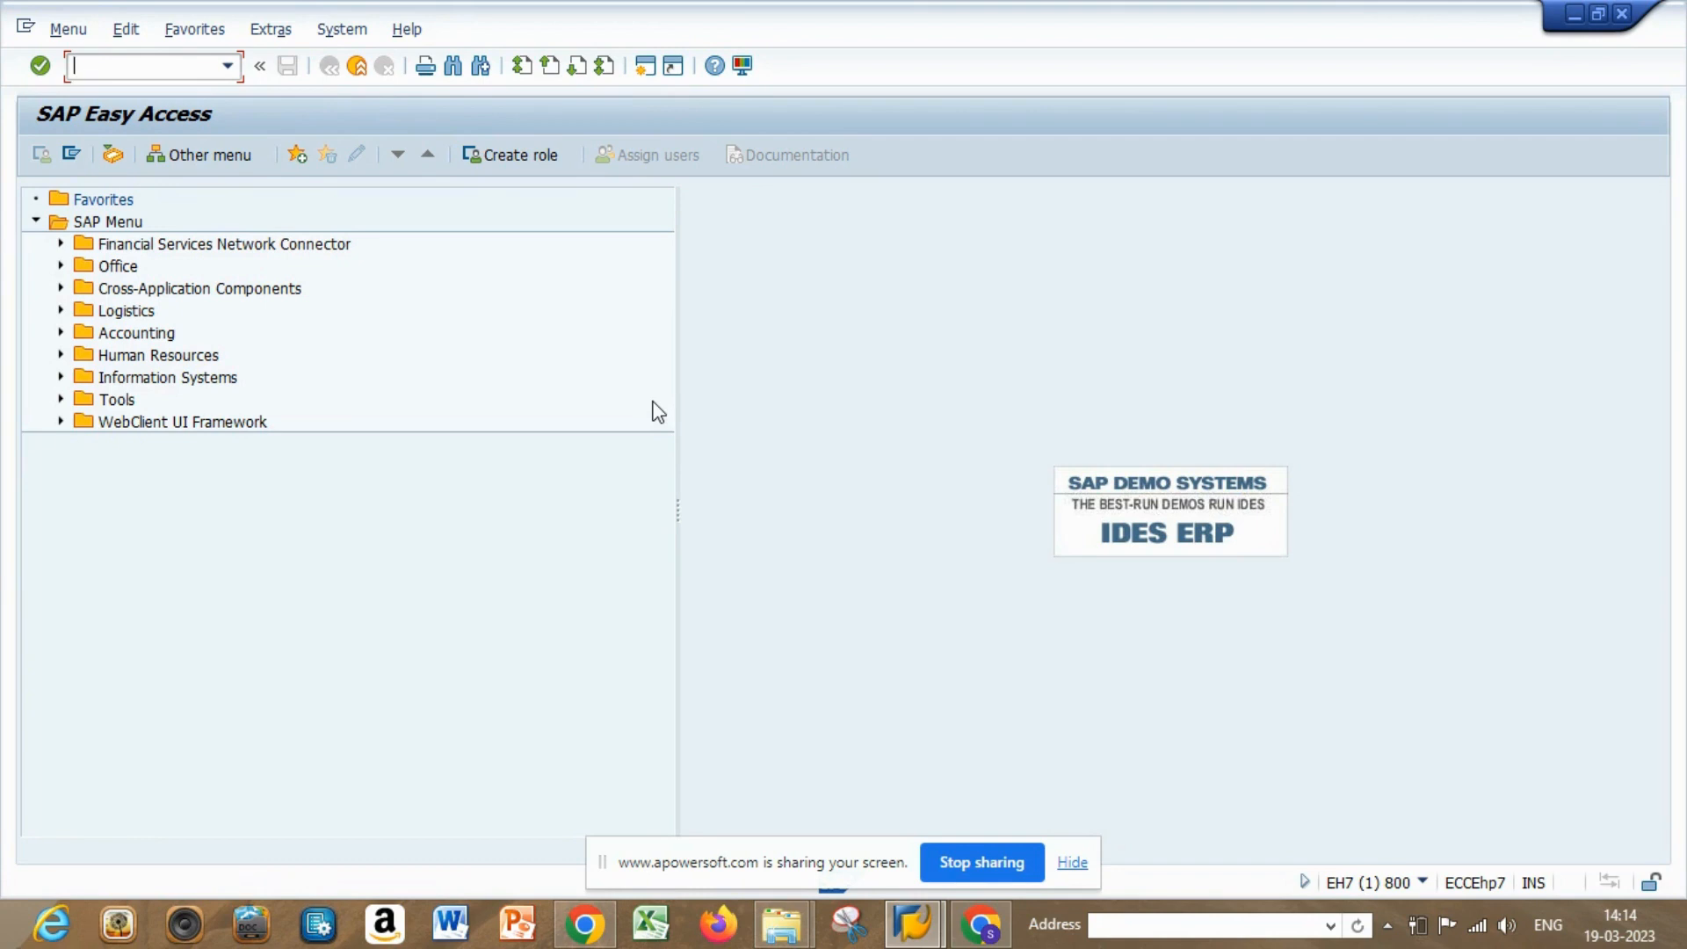
# Start work center creation with transaction CR01, entering plant 1000 and work center sample1
pyautogui.write('cr01')
pyautogui.press('Return')
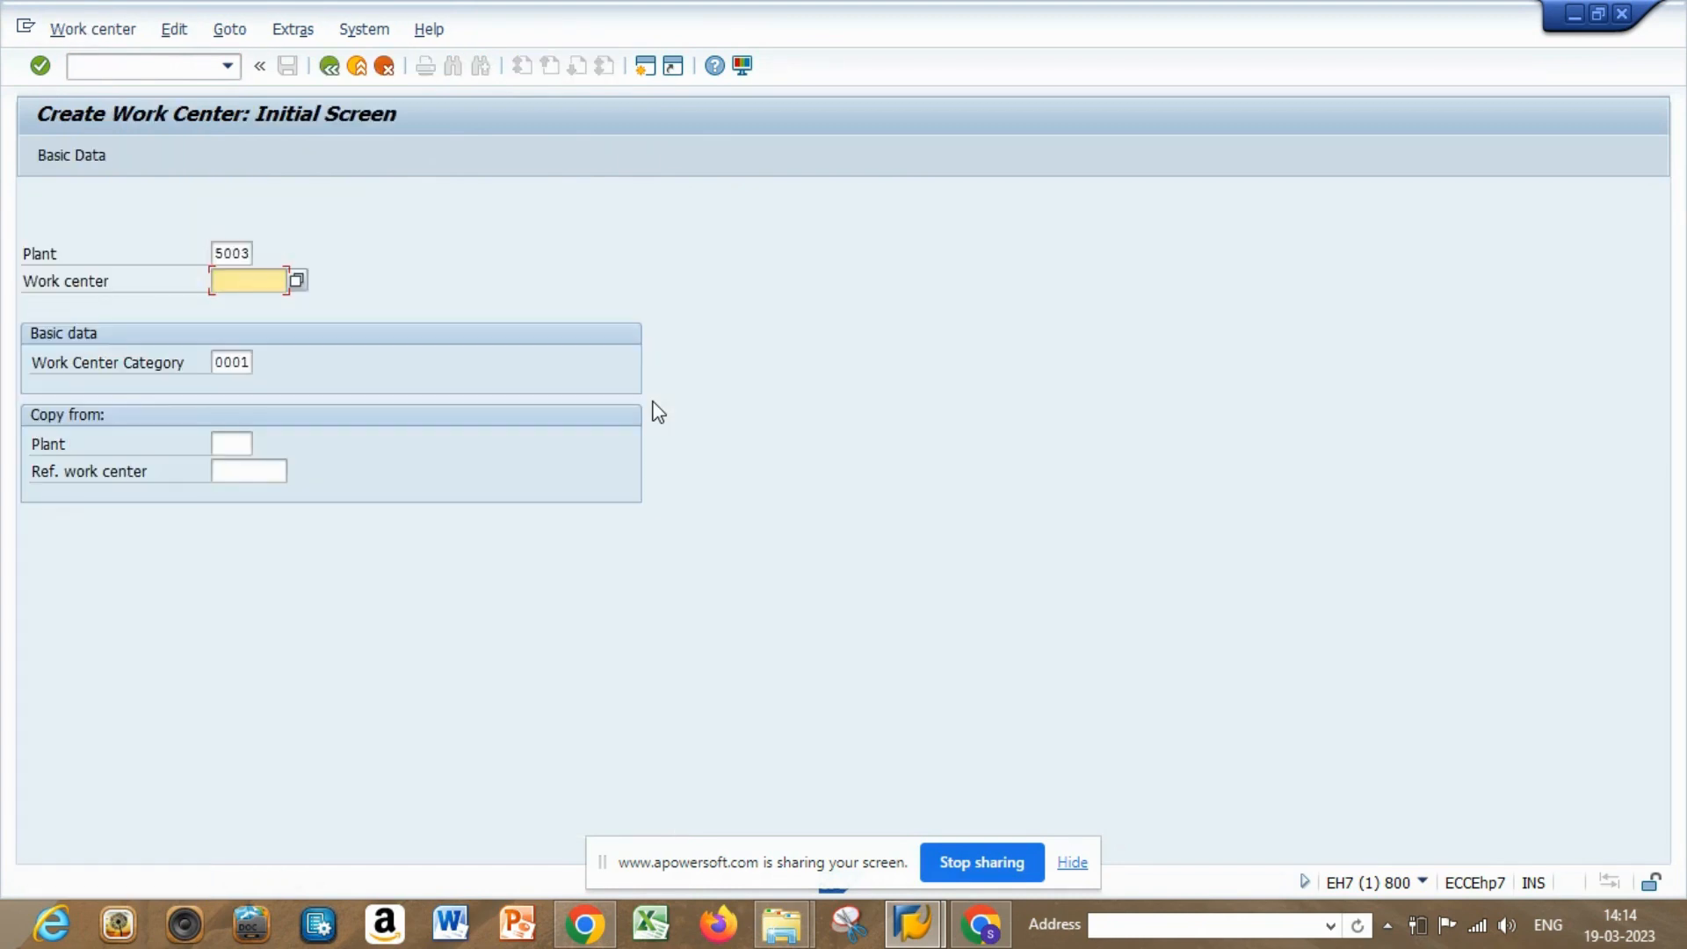
pyautogui.click(248, 252)
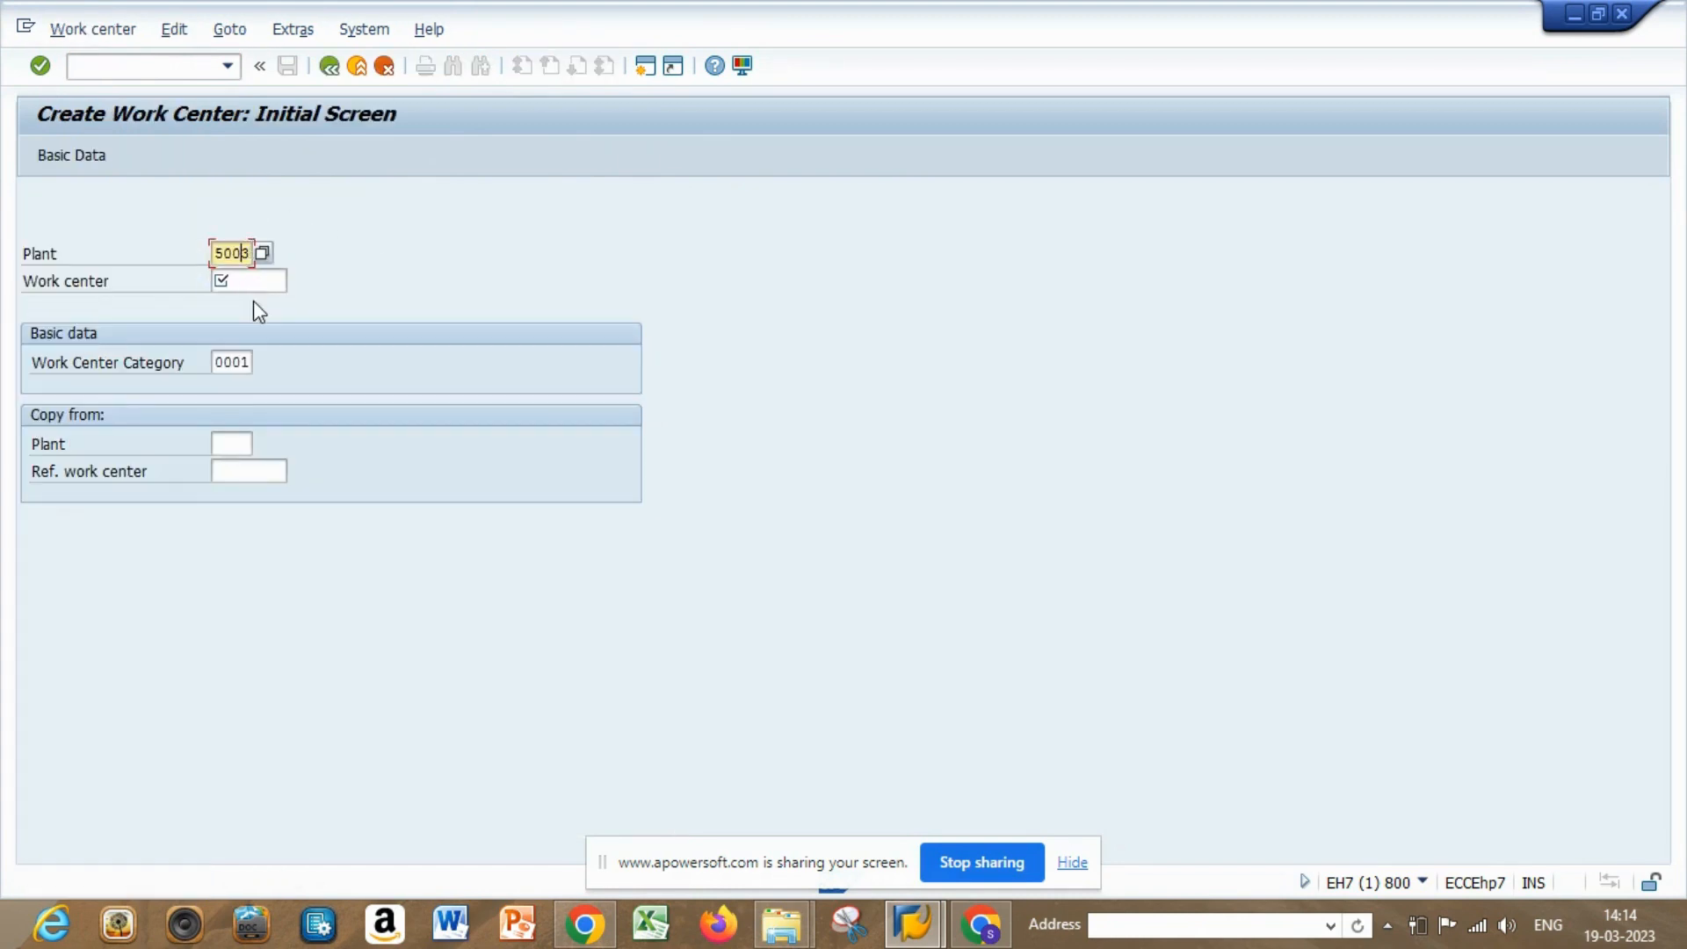
pyautogui.press('BackSpace')
pyautogui.press('BackSpace')
pyautogui.press('BackSpace')
pyautogui.press('BackSpace')
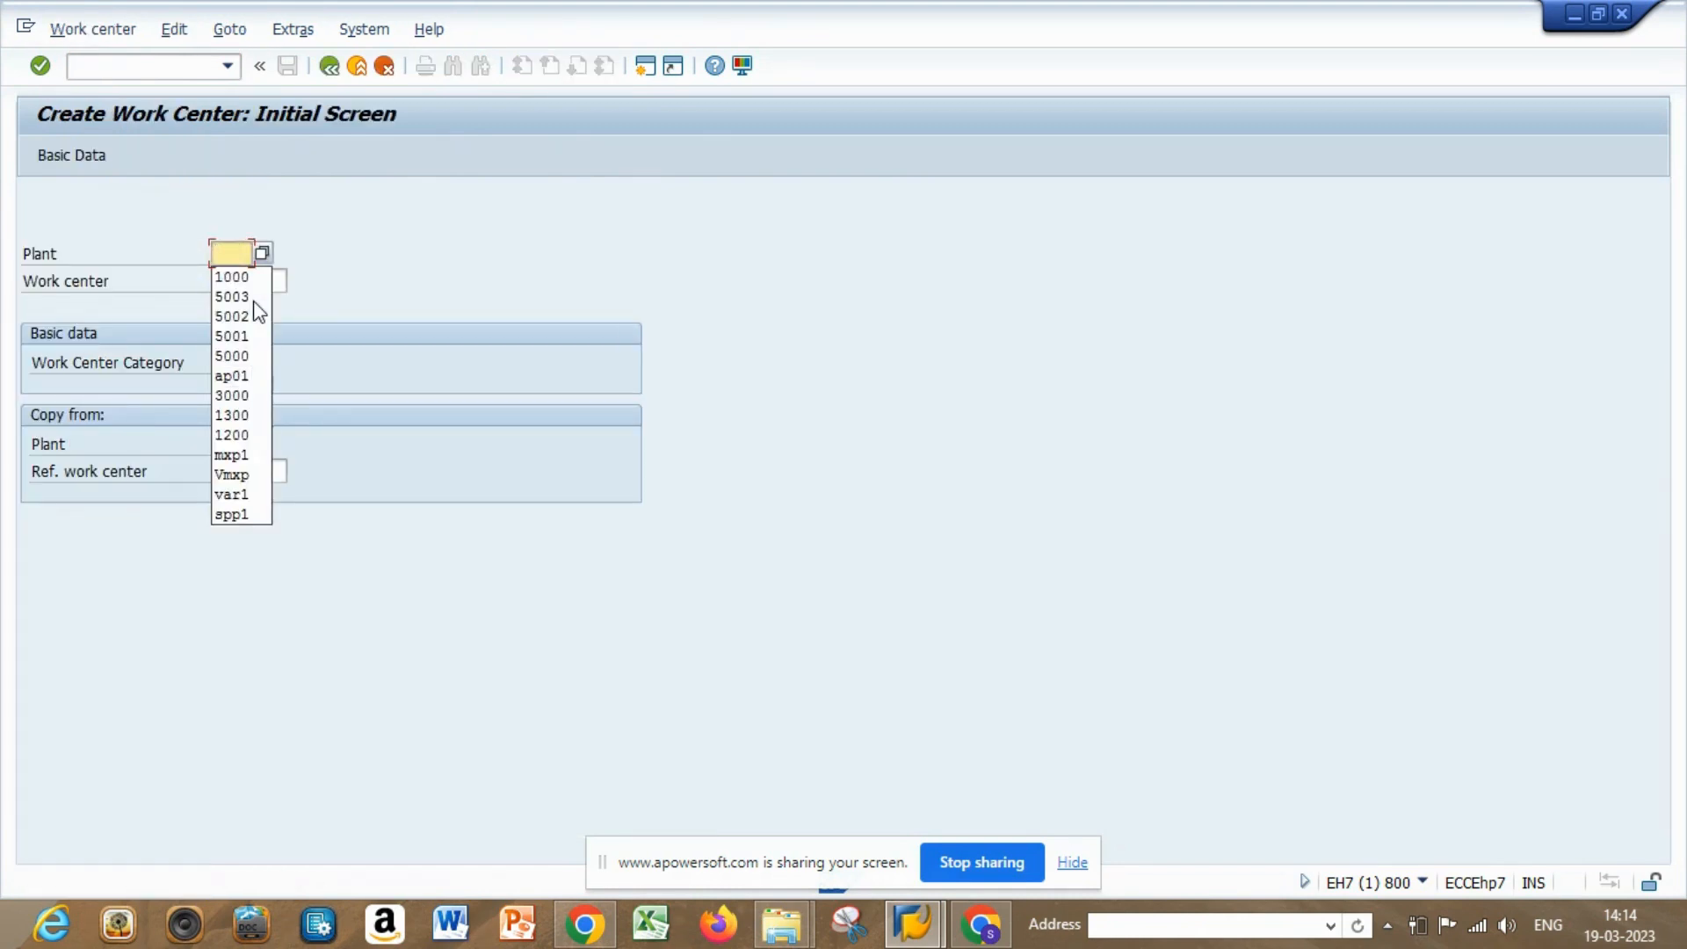
pyautogui.write('1000')
pyautogui.press('Tab')
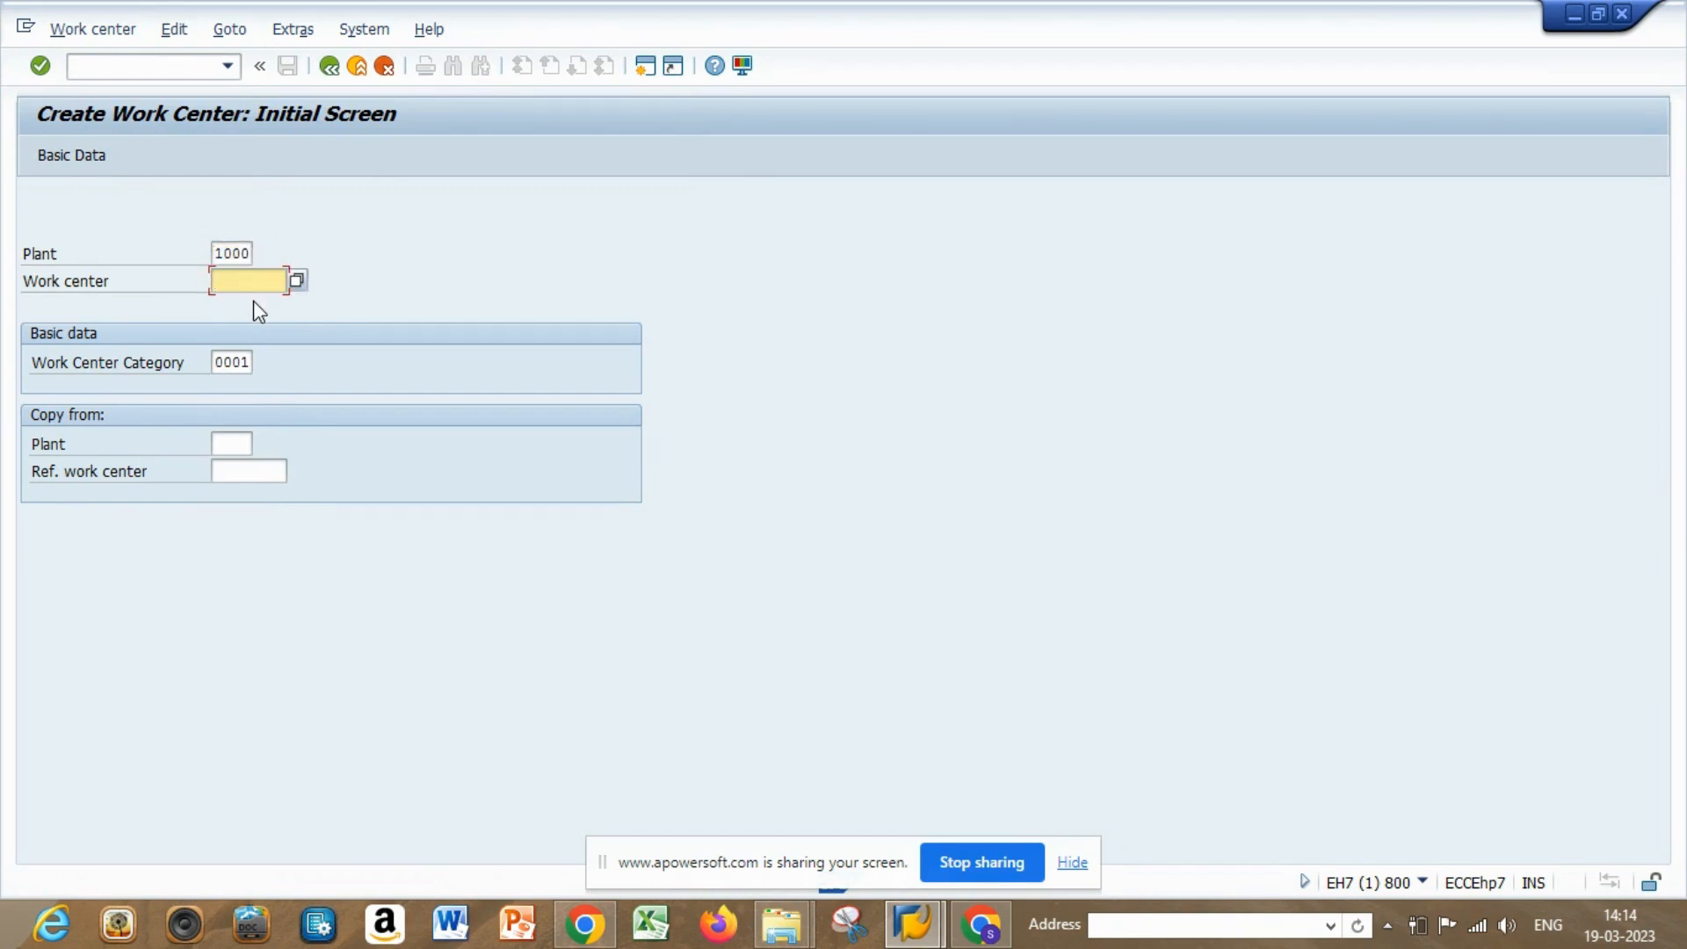
pyautogui.write('sample1')
pyautogui.press('Tab')
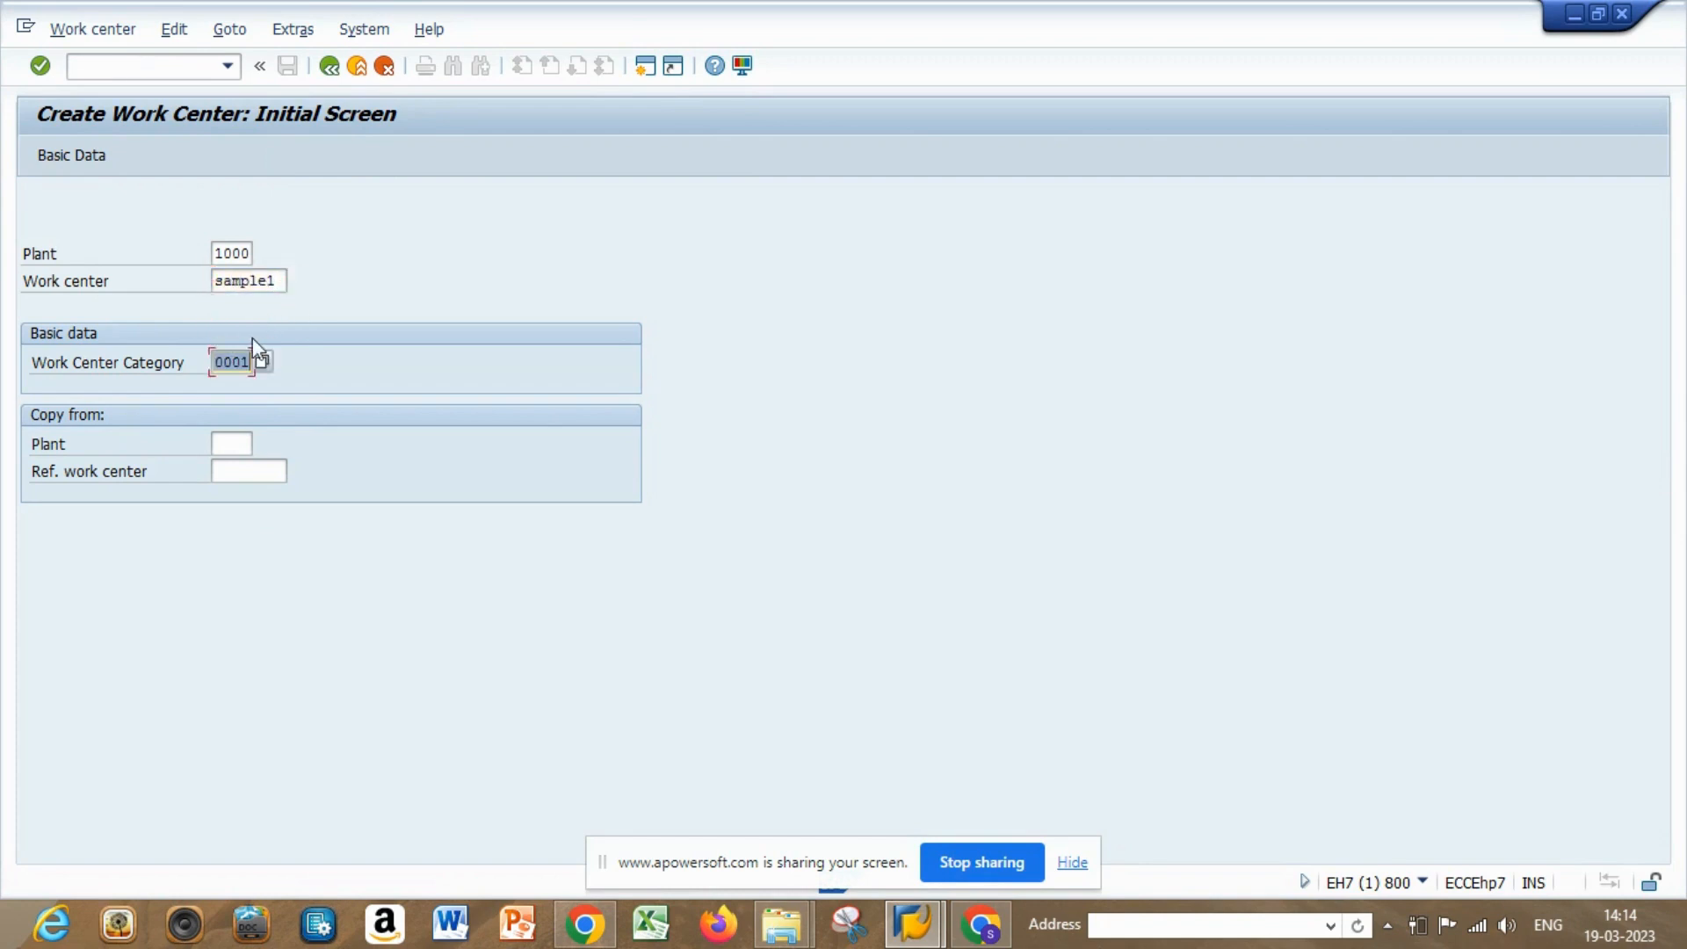
# Choose work center category 0001 (Machine) and continue to the basic data without a reference work center
pyautogui.click(264, 362)
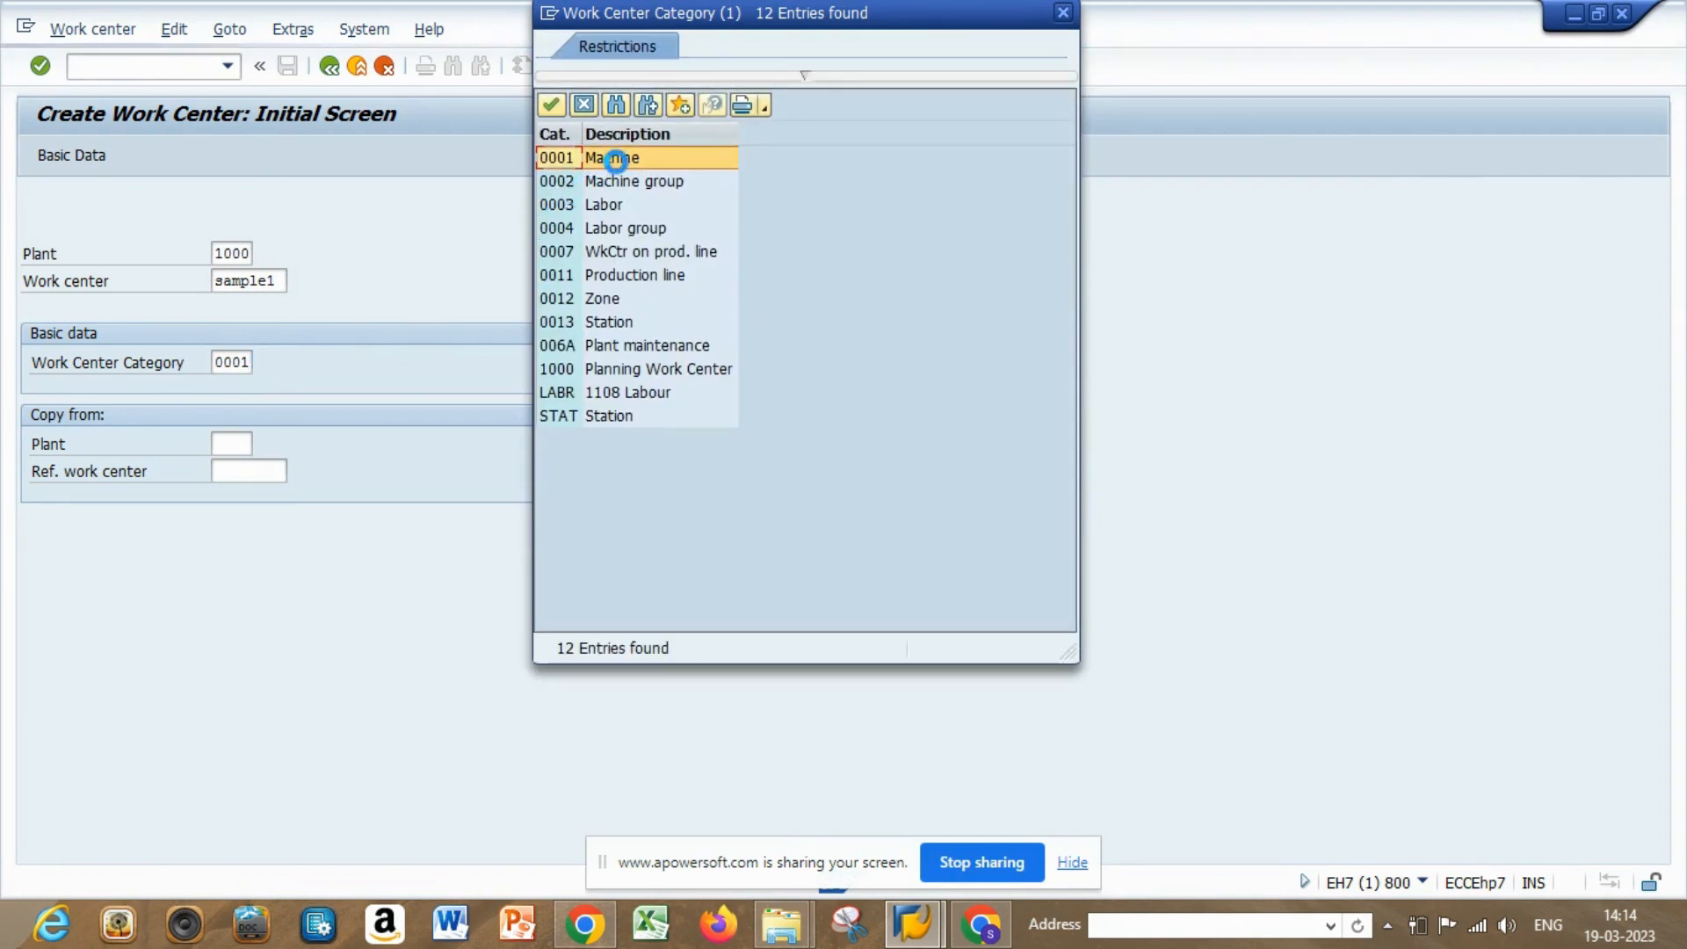
pyautogui.doubleClick(628, 161)
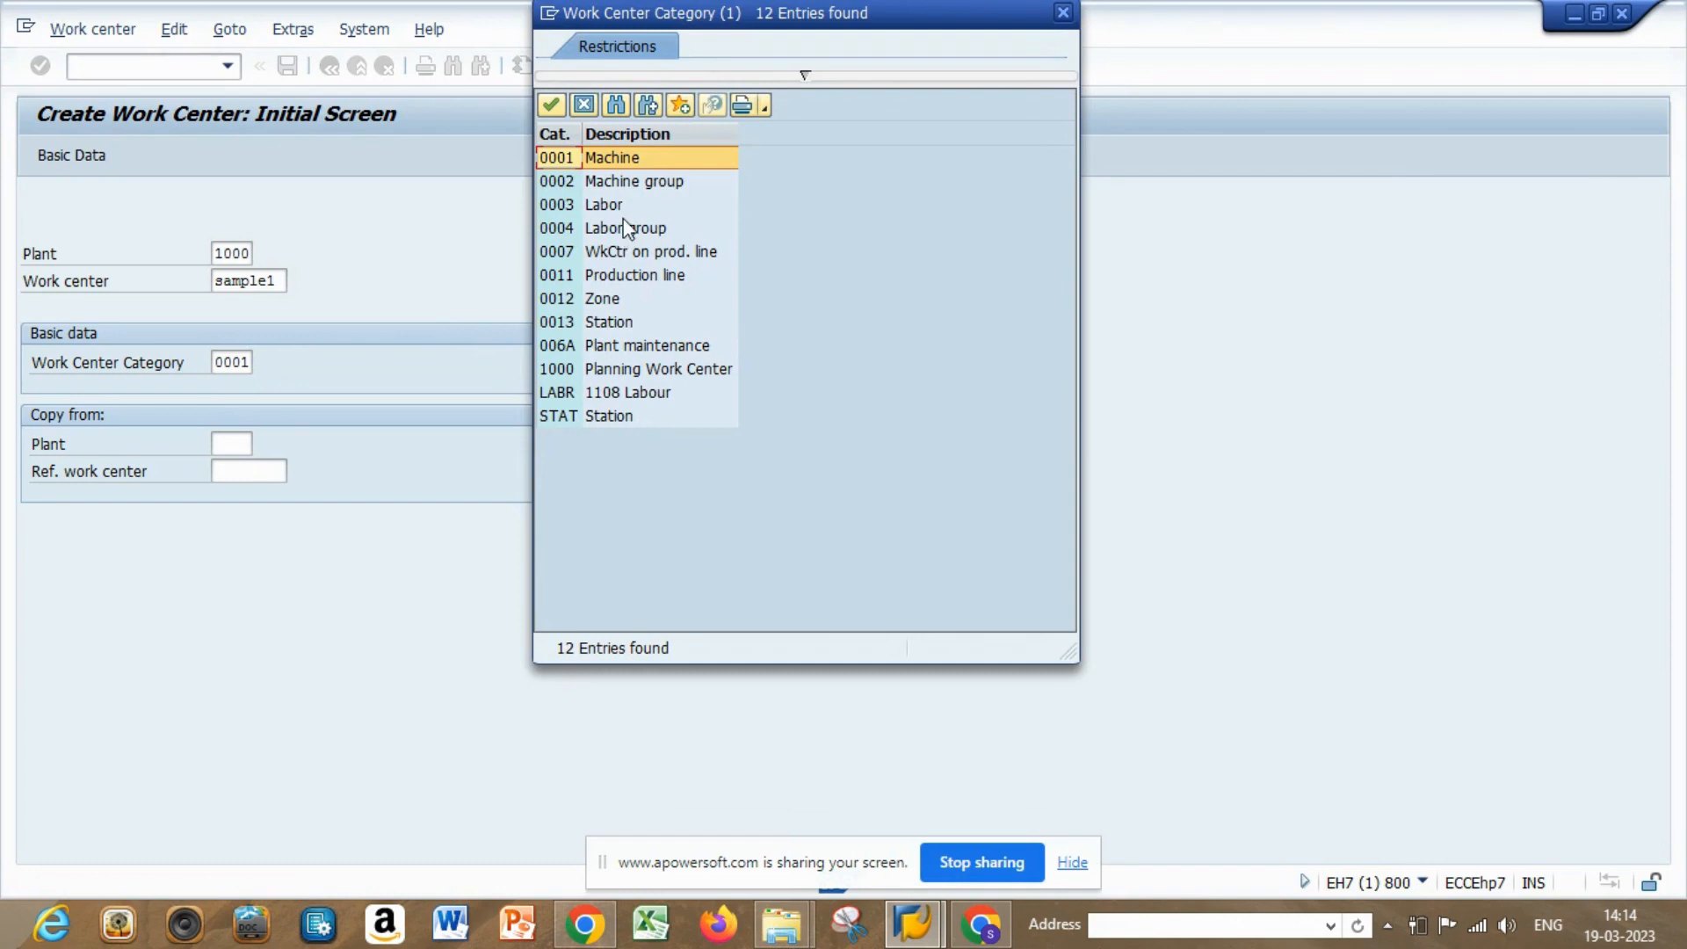
pyautogui.doubleClick(591, 160)
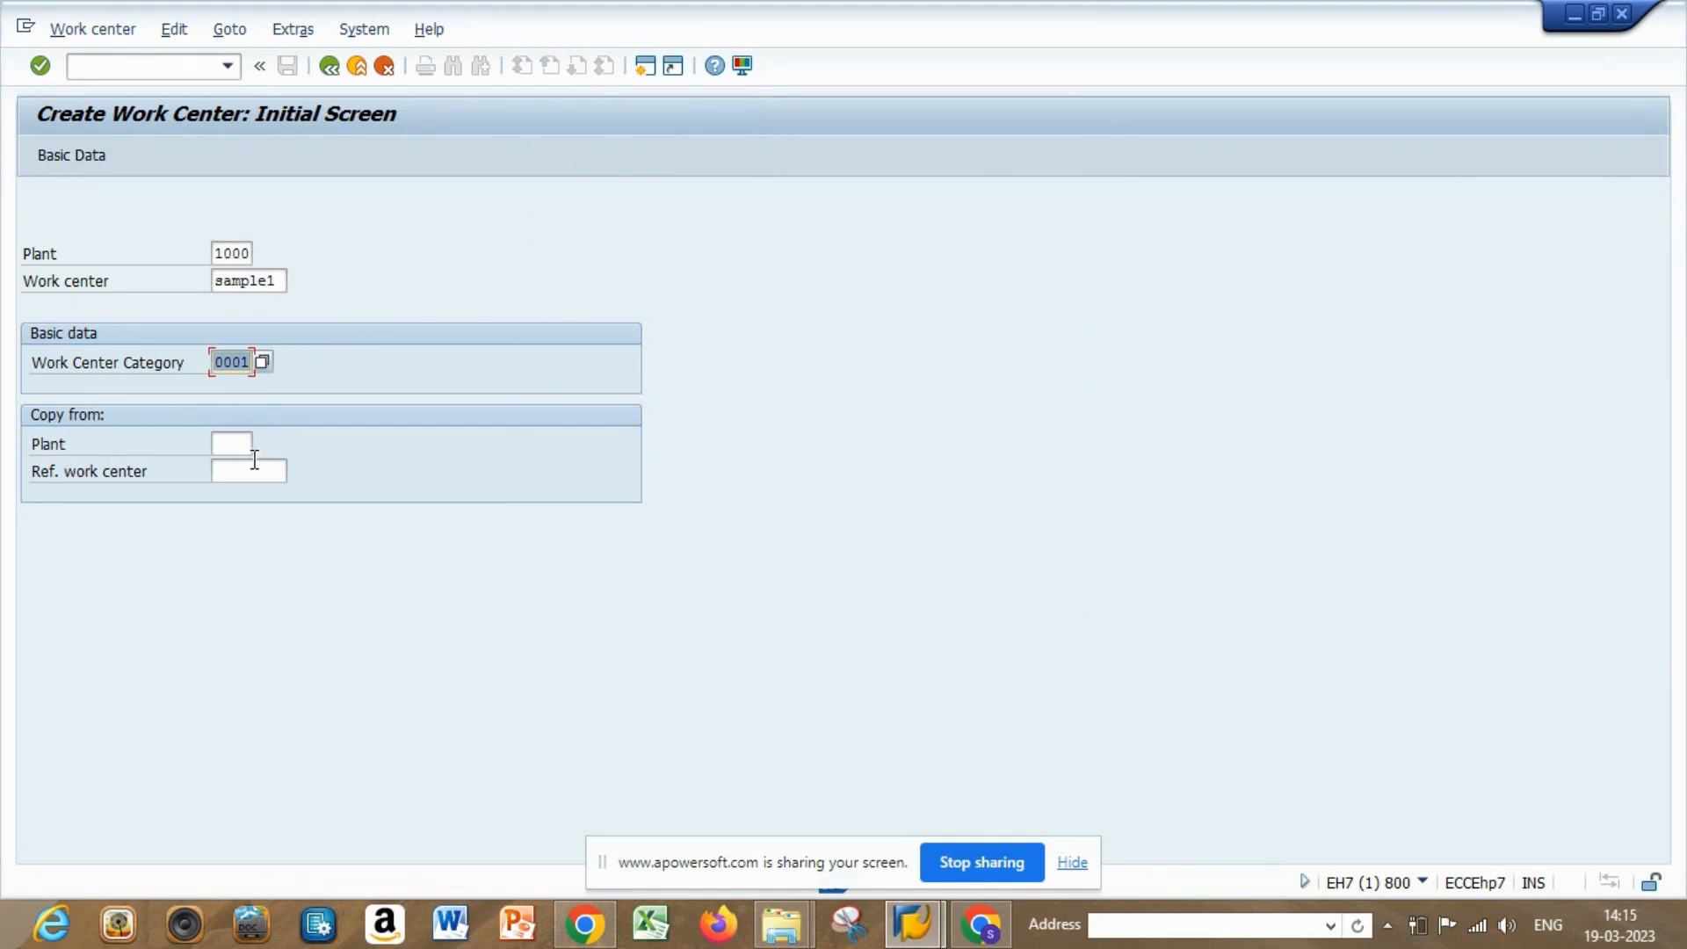
pyautogui.click(225, 444)
pyautogui.click(222, 475)
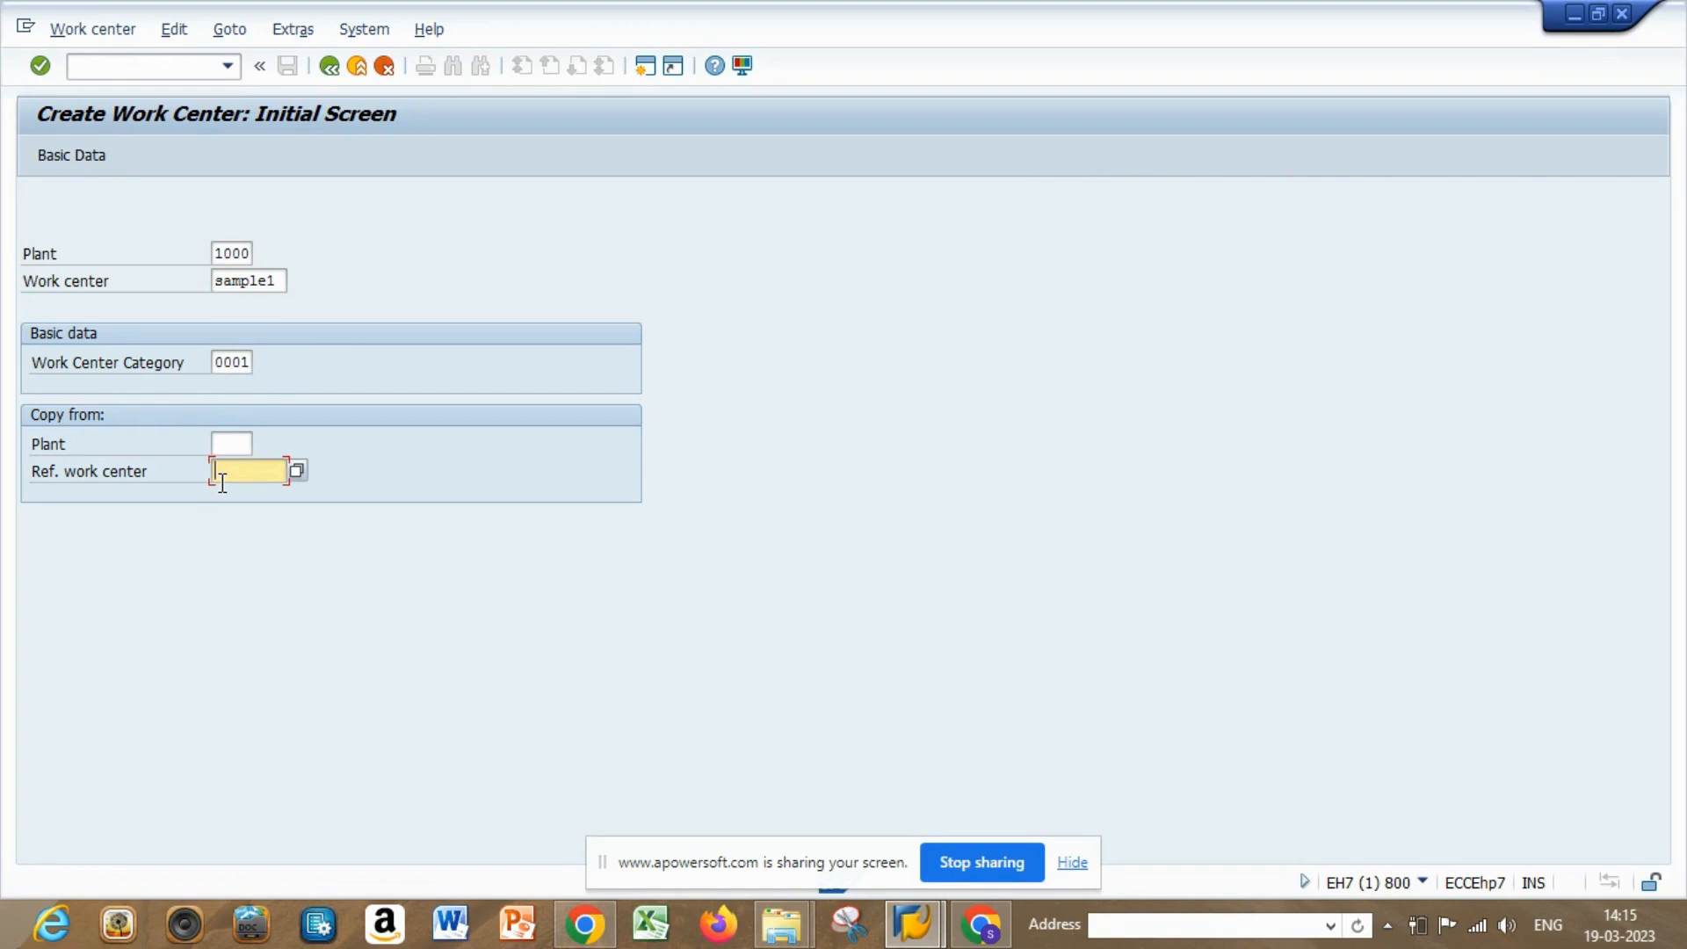
pyautogui.click(236, 363)
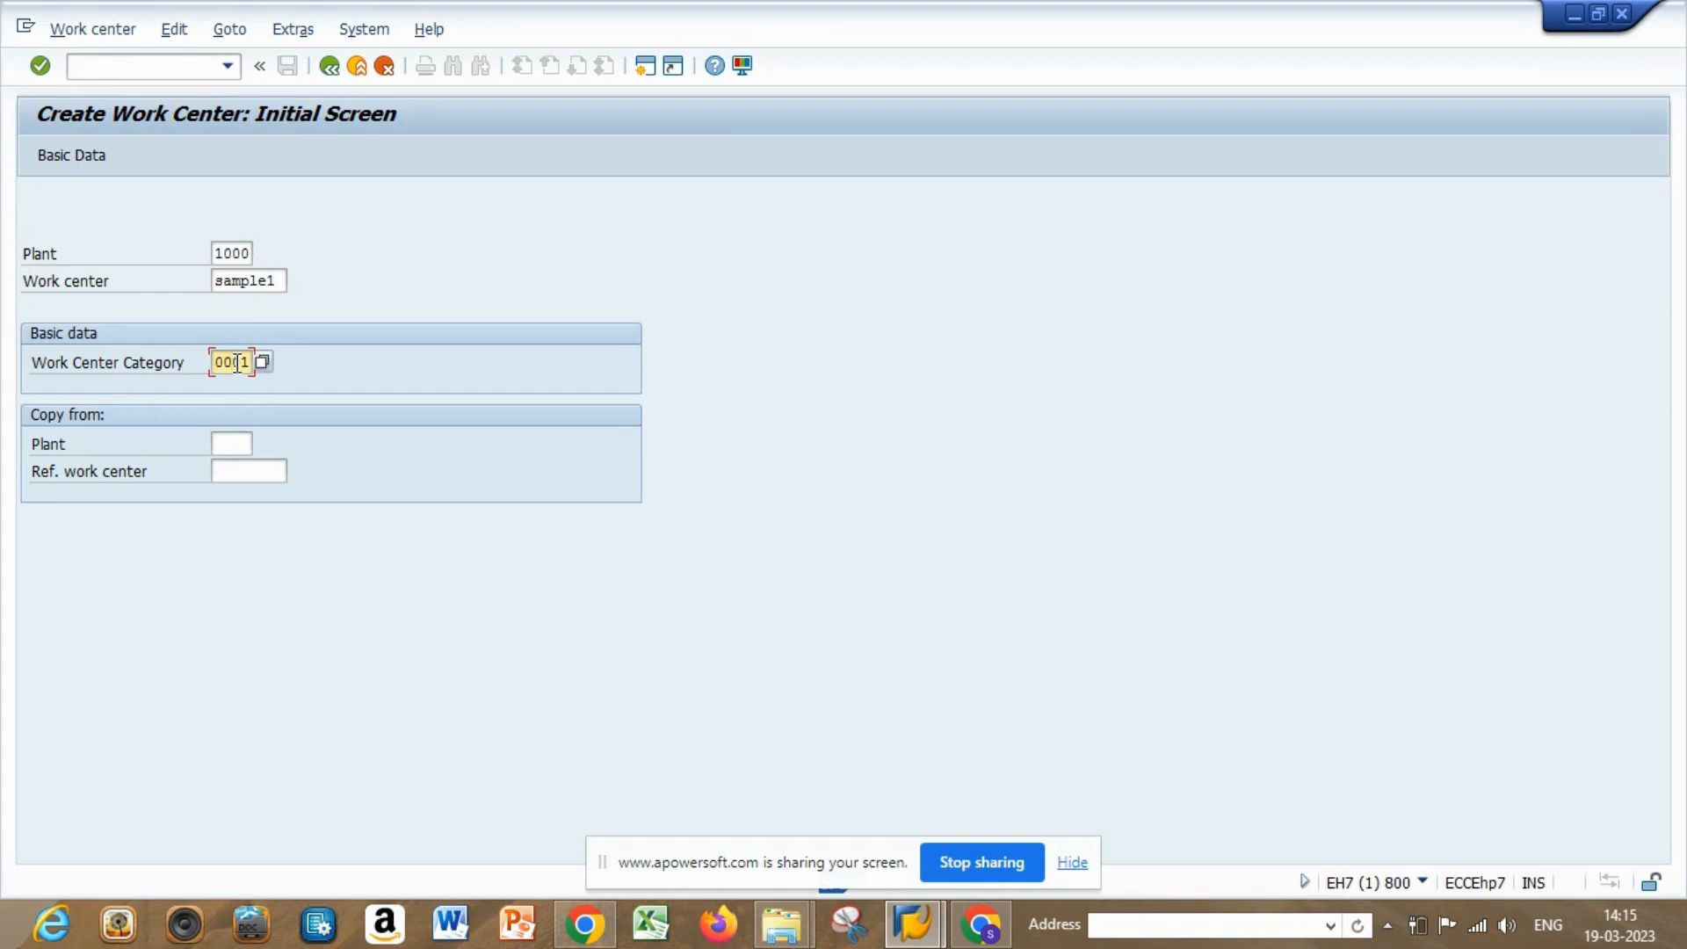
pyautogui.press('Return')
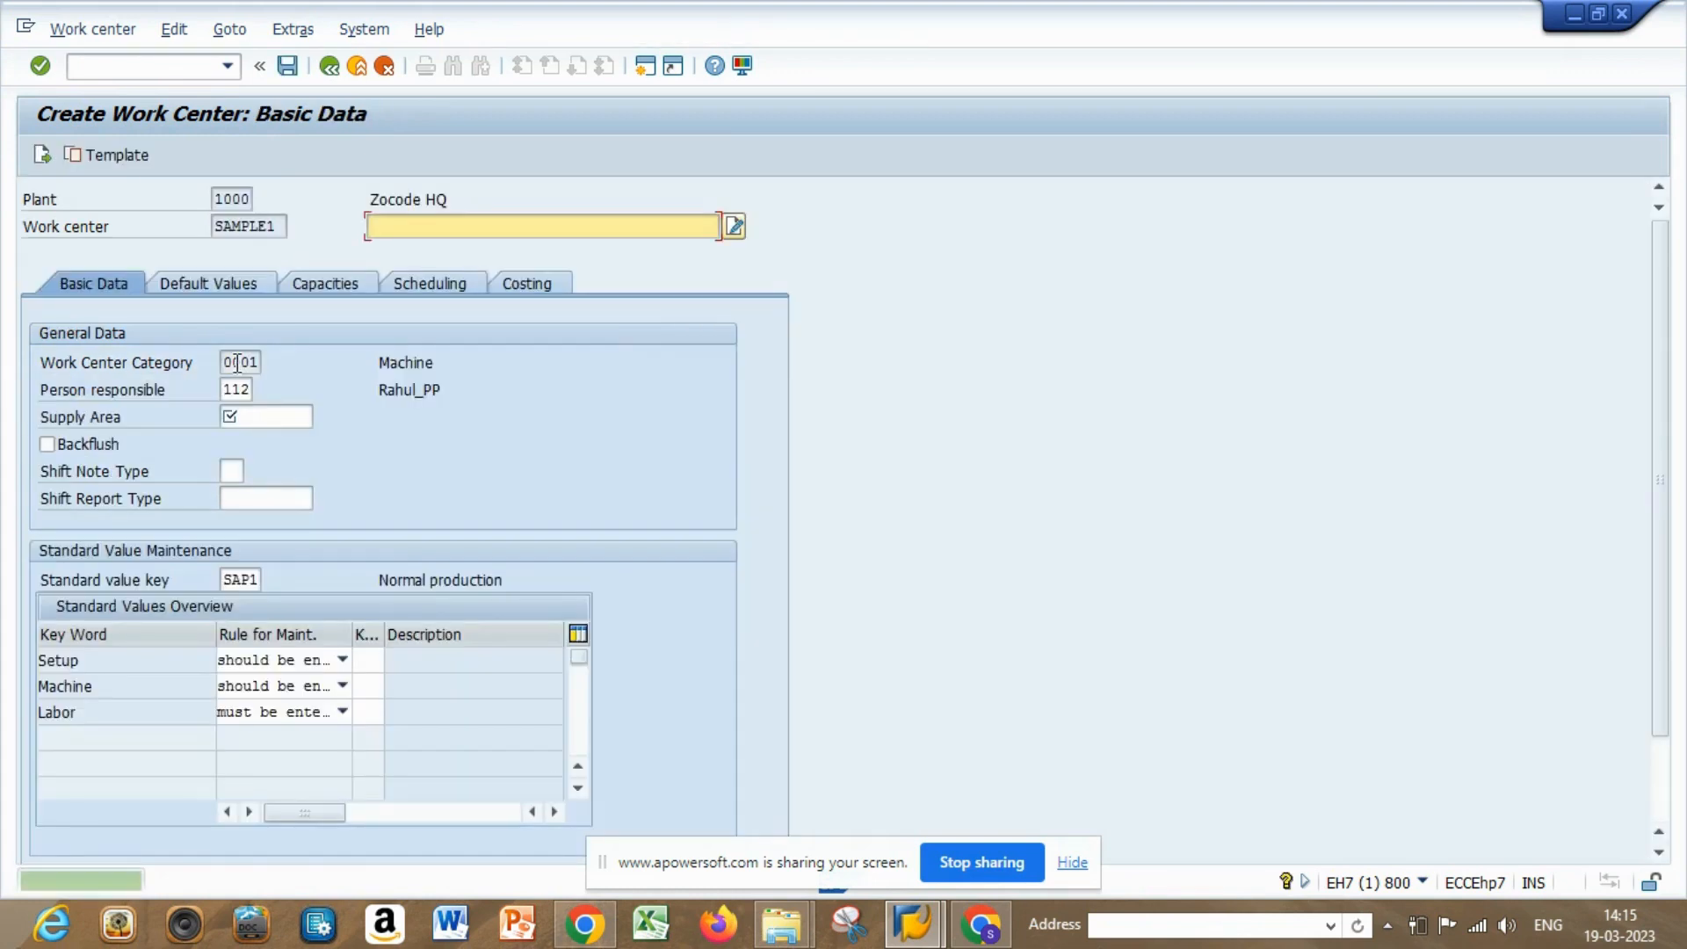
# Enter ASSM as the work center's description
pyautogui.click(420, 231)
pyautogui.click(419, 230)
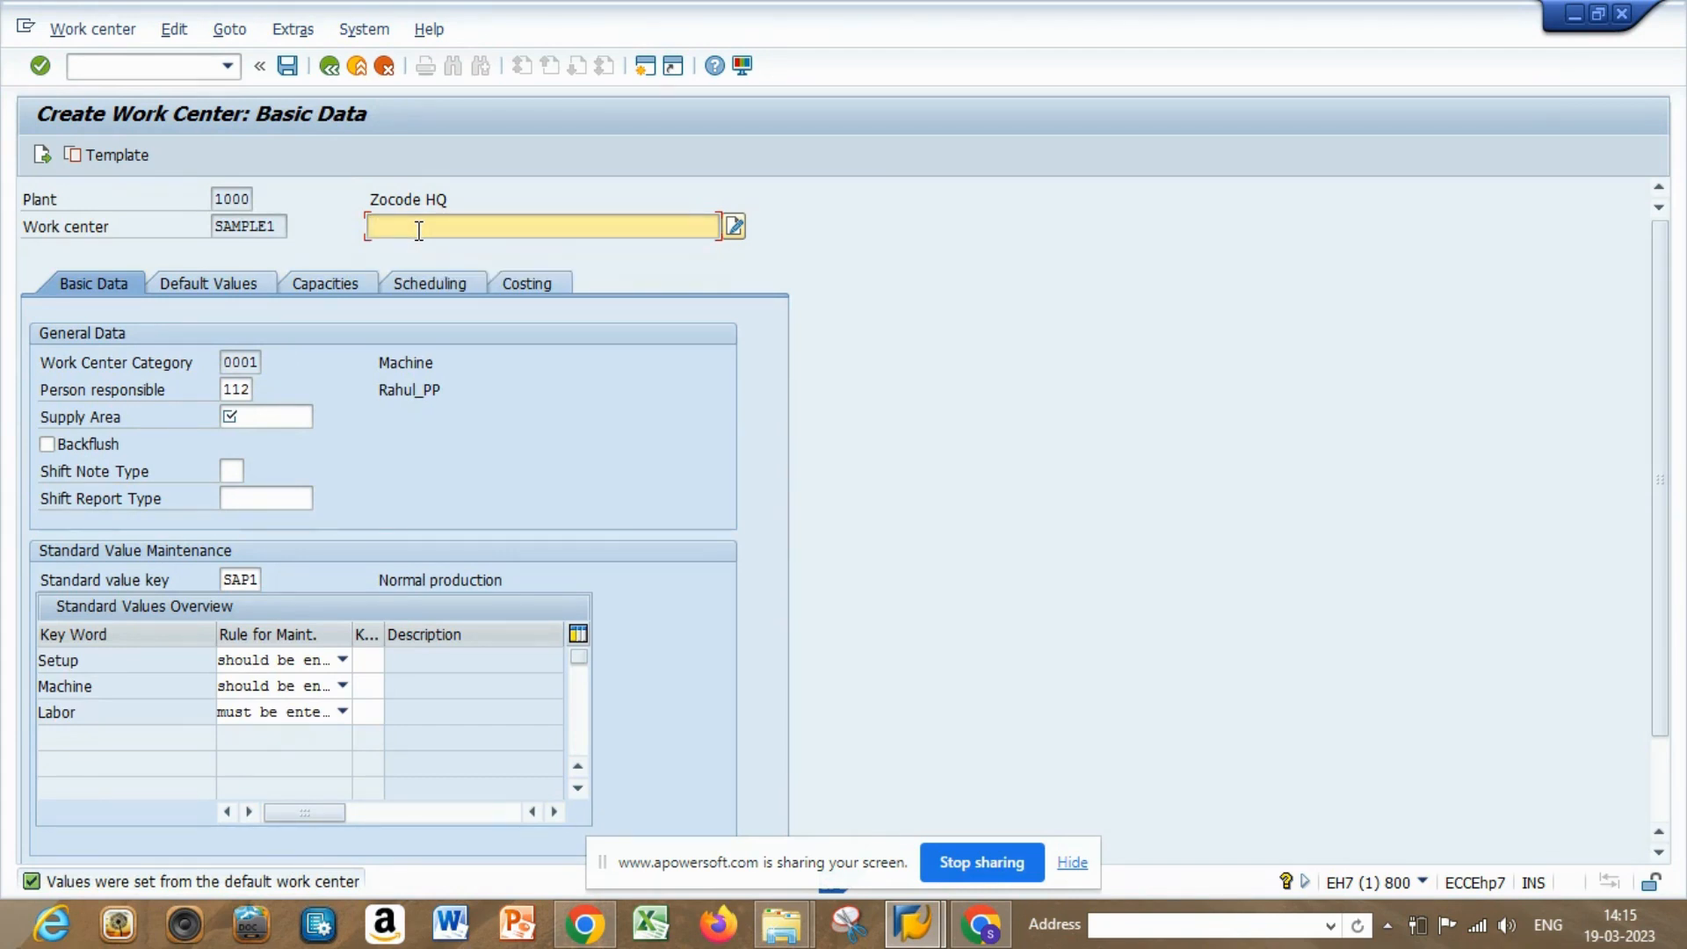
pyautogui.write('ASSME')
pyautogui.press('BackSpace')
# Examine the persons responsible available for plant 1000, and close the list without choosing one
pyautogui.click(238, 387)
pyautogui.click(262, 389)
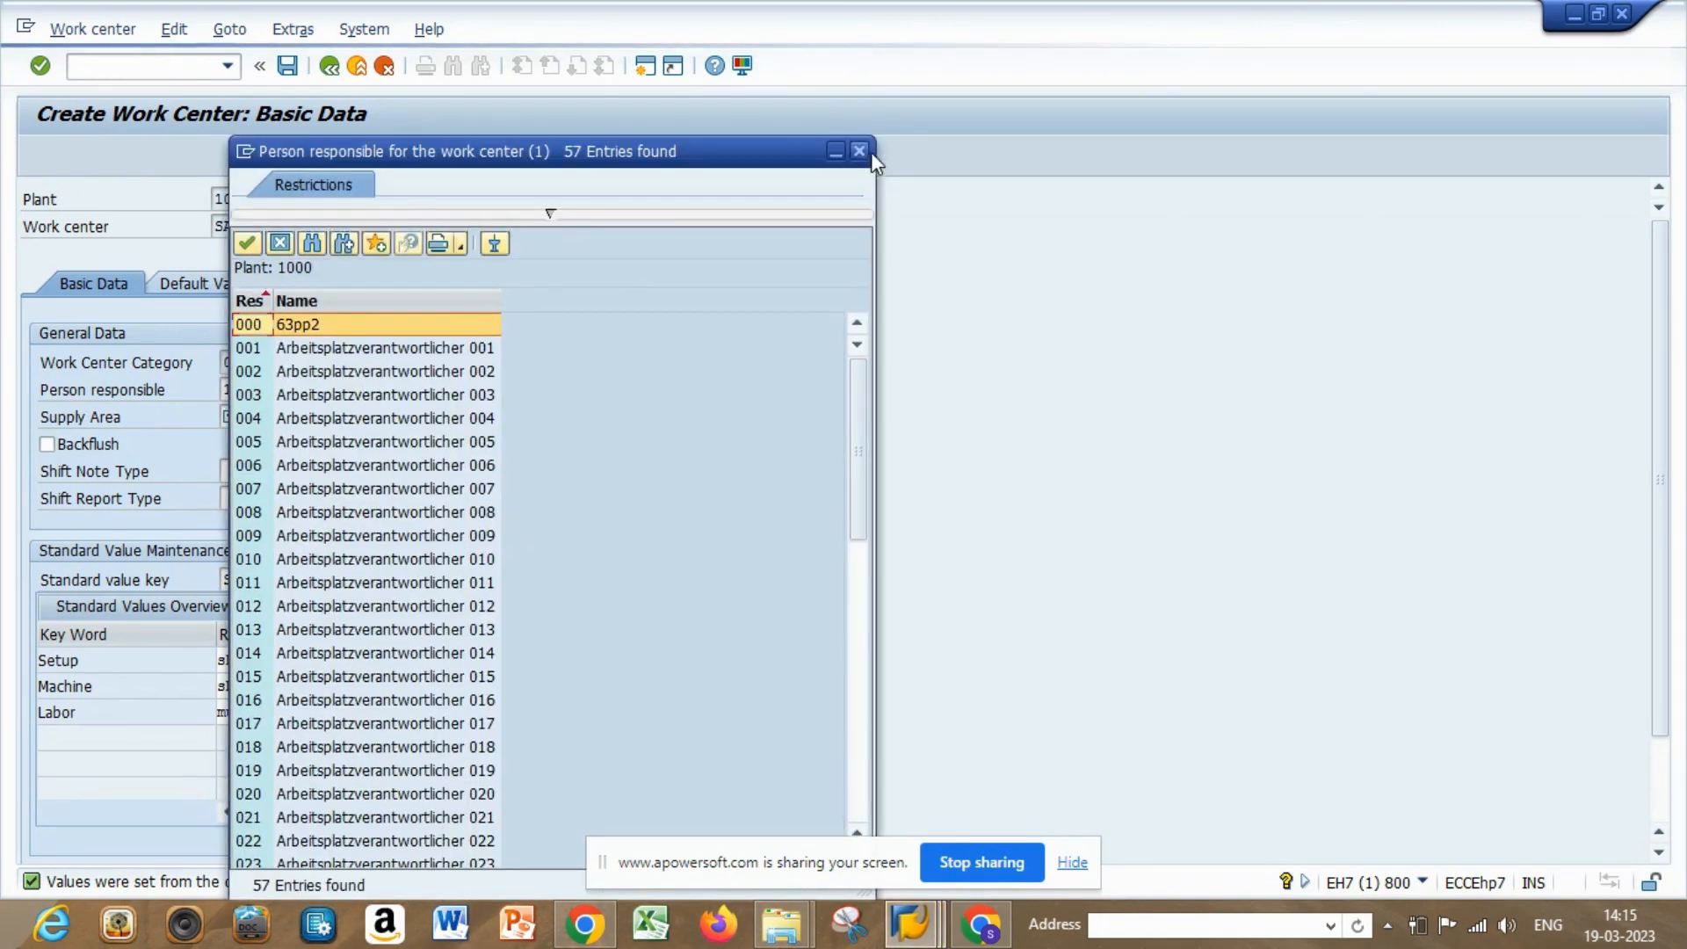
pyautogui.click(861, 151)
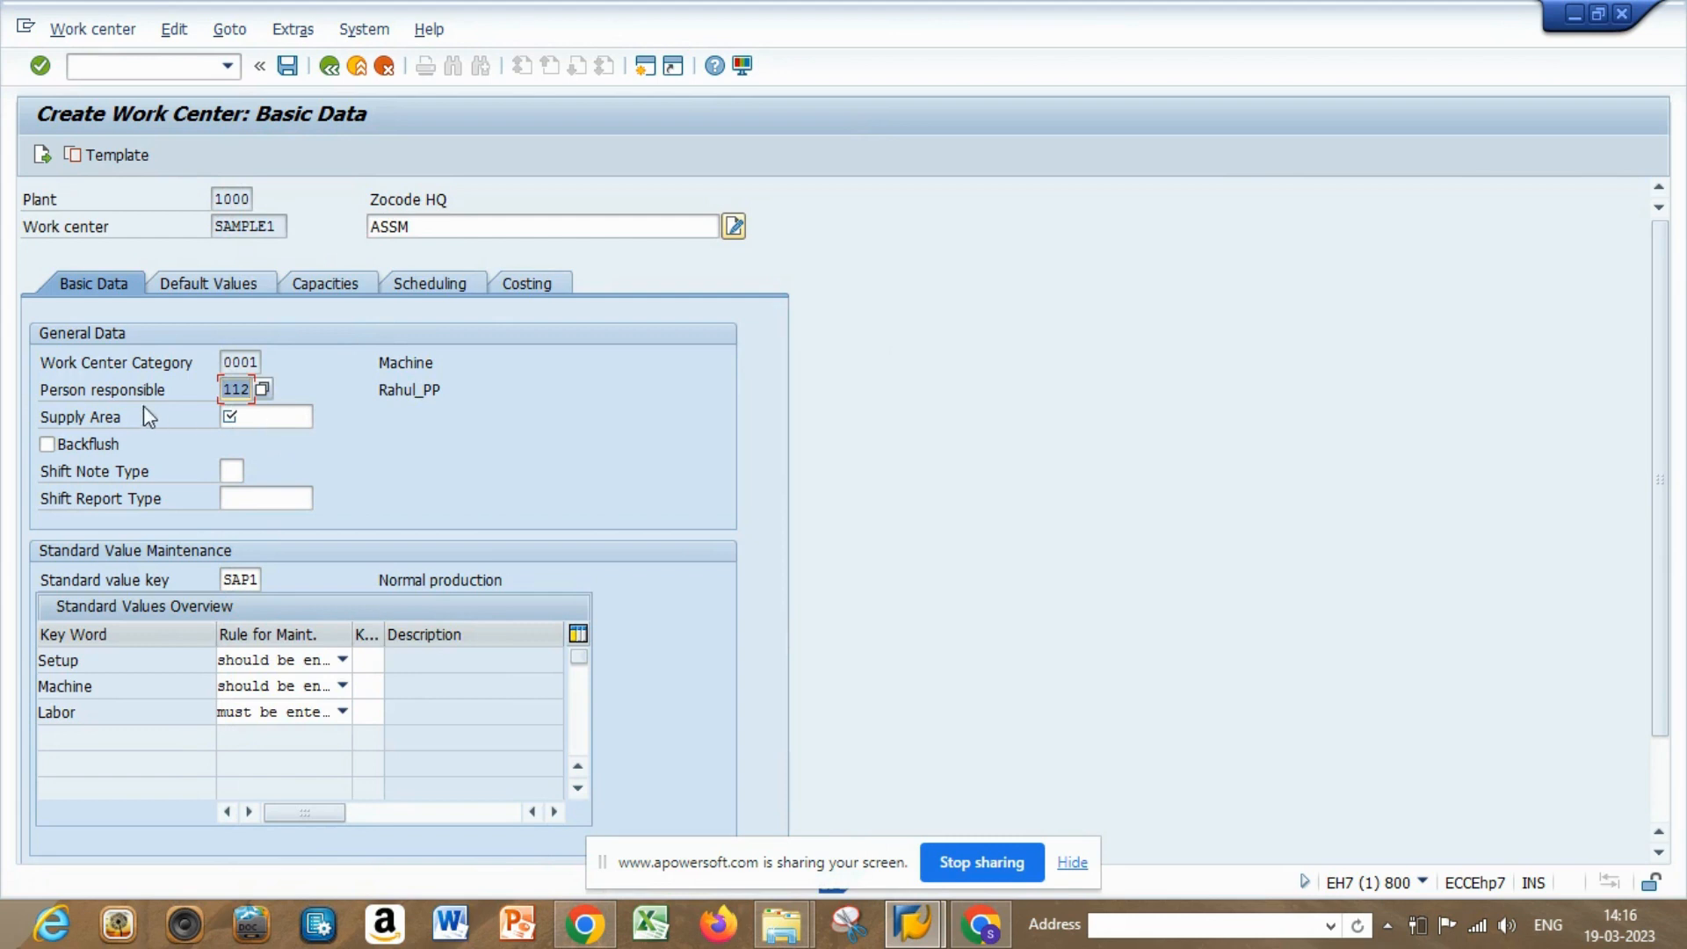
# Enable Backflush in the work center's general data
pyautogui.click(301, 415)
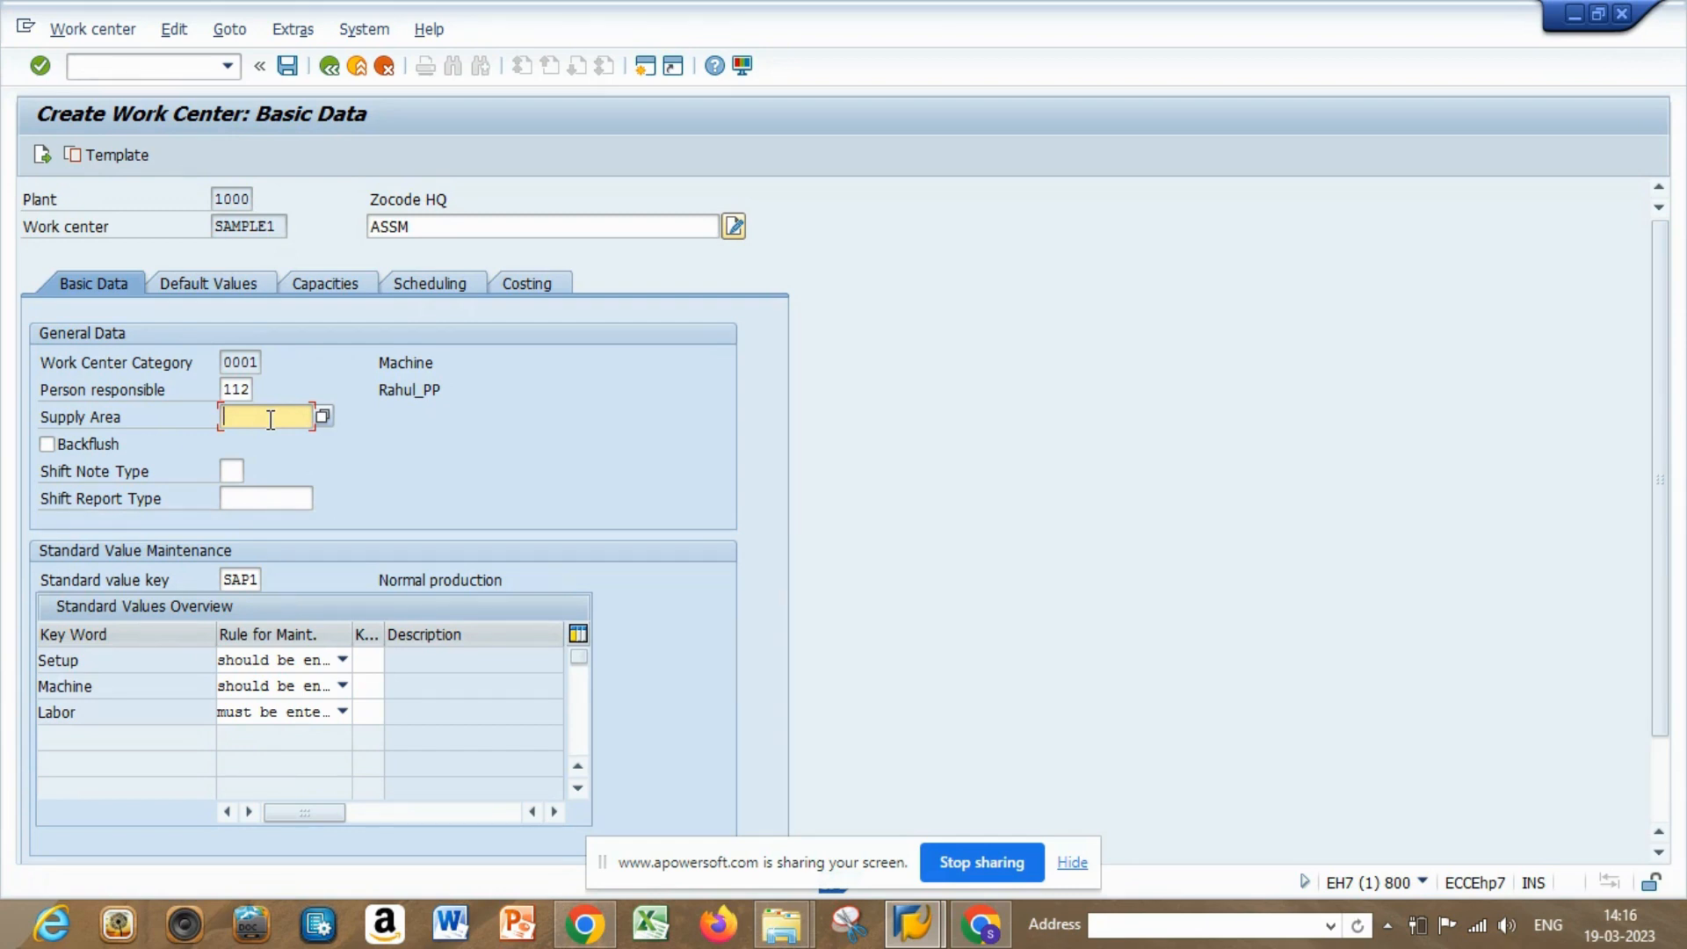
pyautogui.click(102, 444)
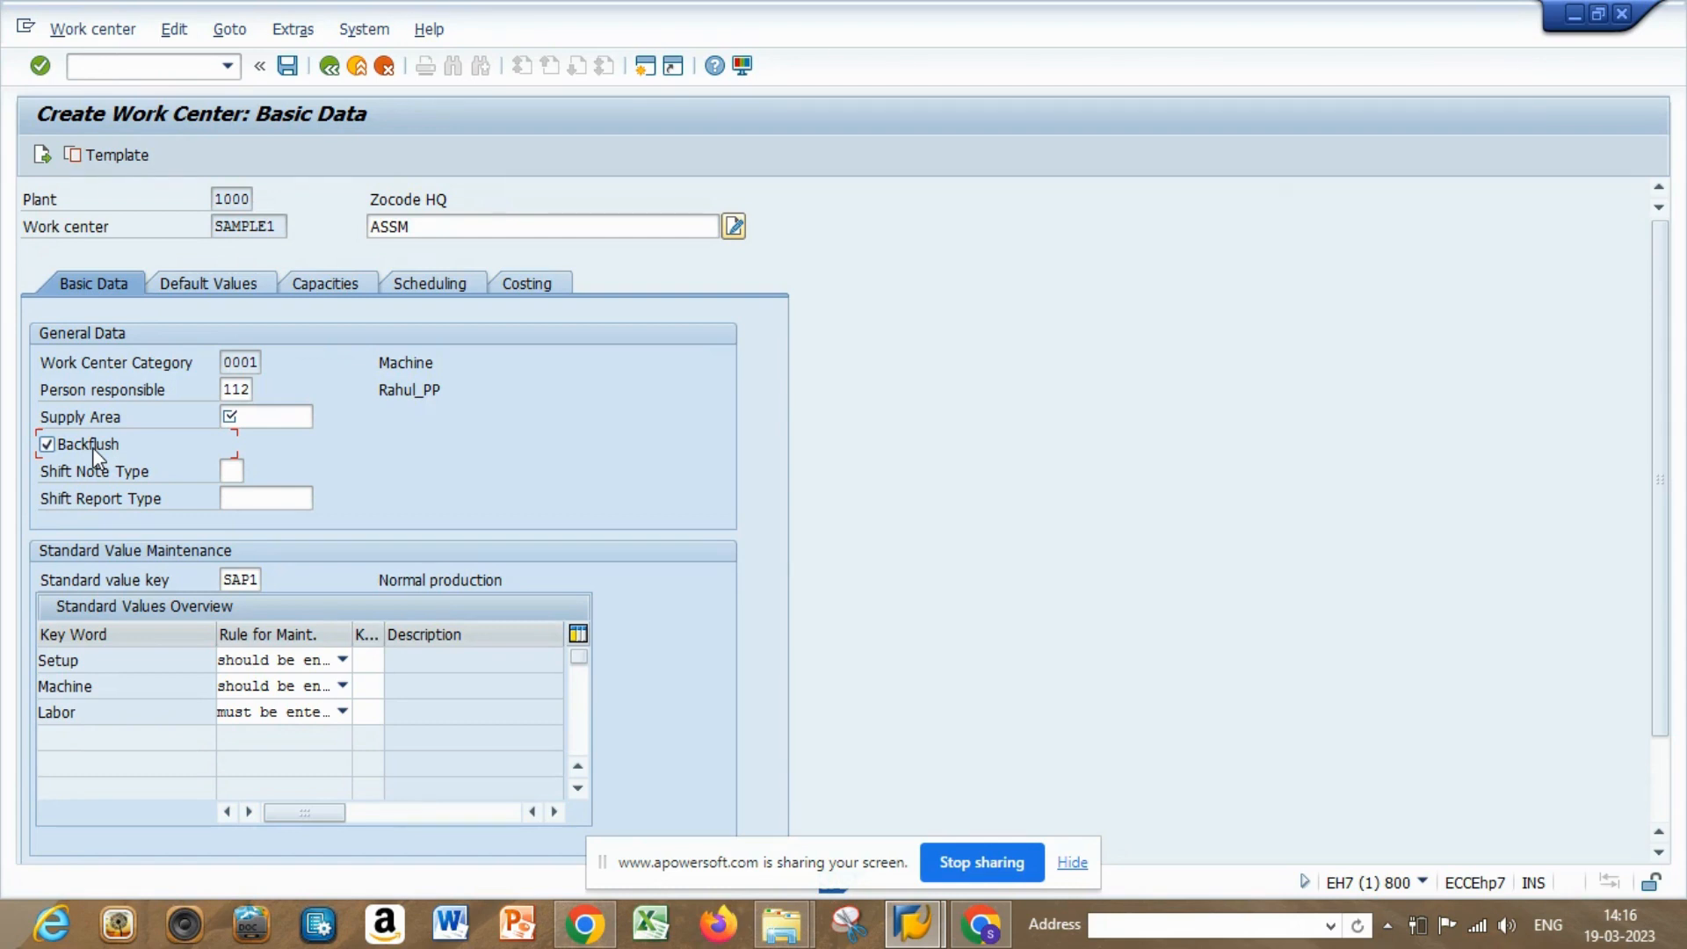
# Review the available standard value keys, and close the list without choosing one
pyautogui.click(106, 586)
pyautogui.click(241, 580)
pyautogui.click(271, 580)
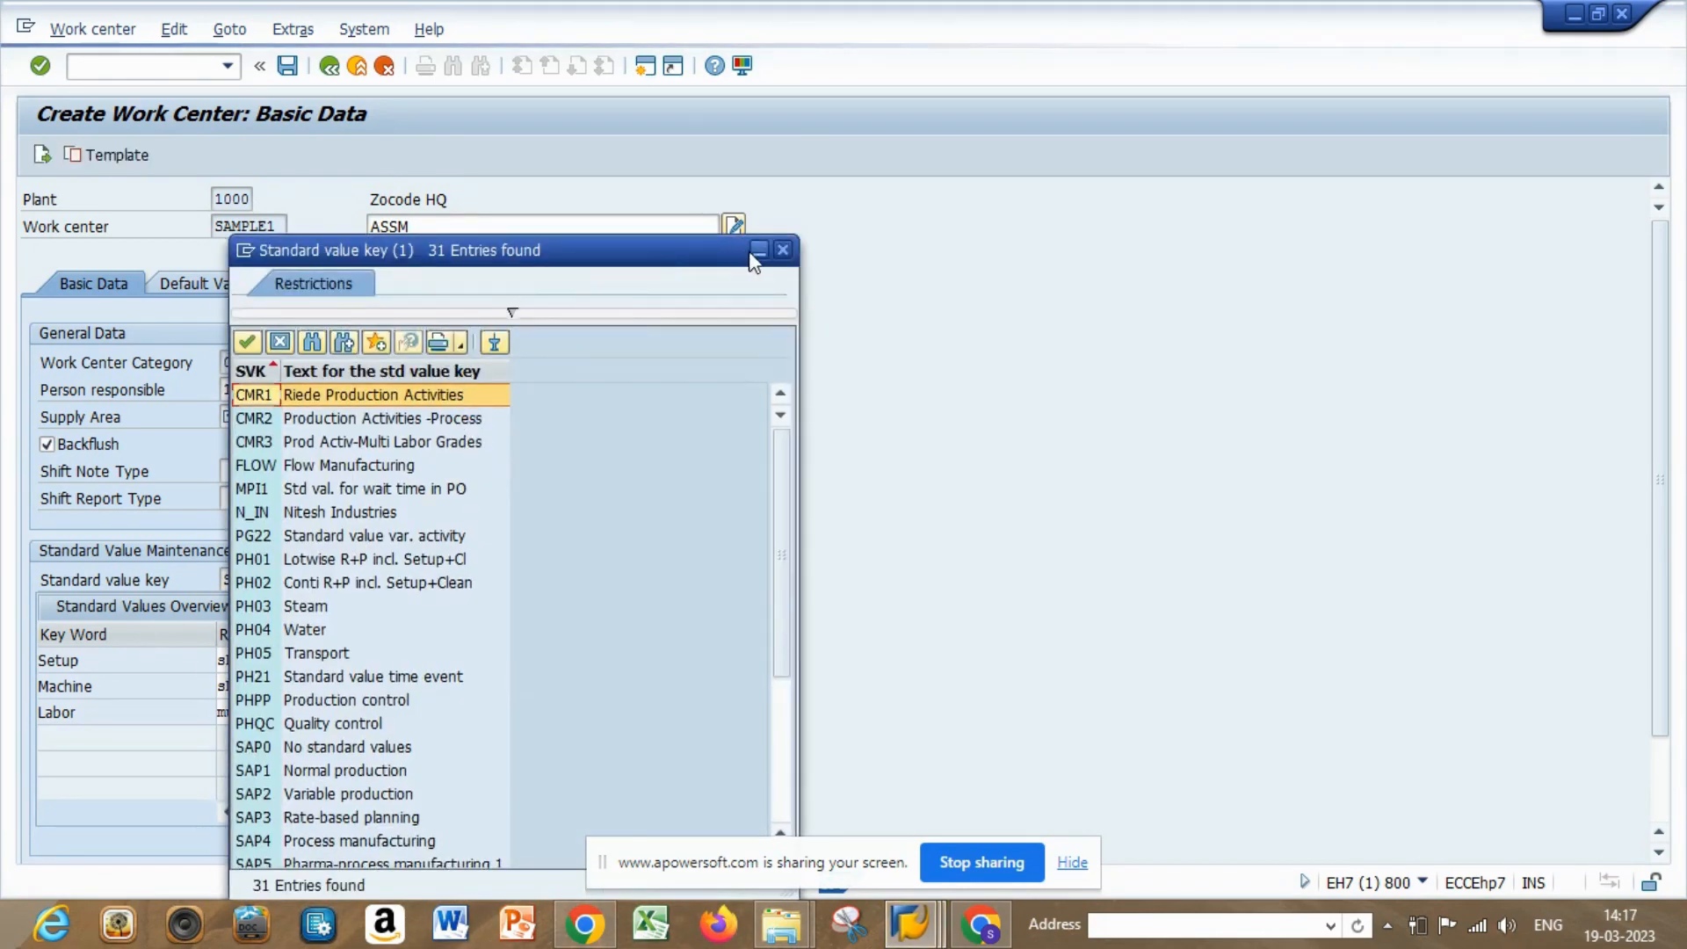
pyautogui.click(783, 249)
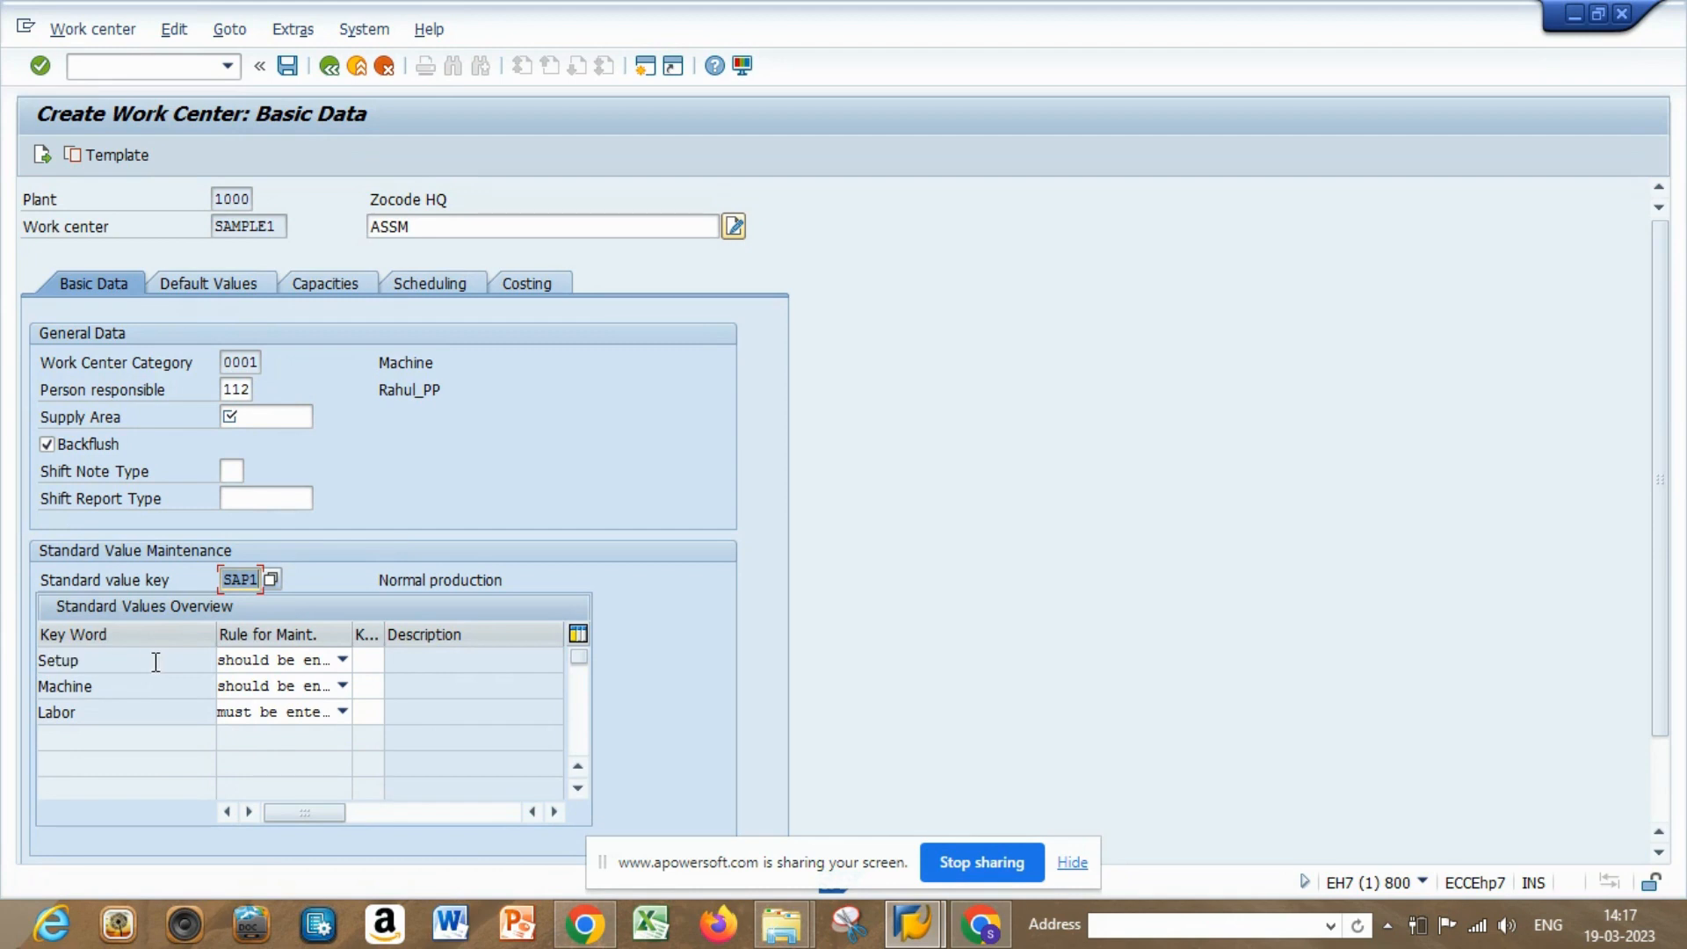
# Review the Setup maintenance rule options and set the Labor rule to "should be entered"
pyautogui.click(87, 659)
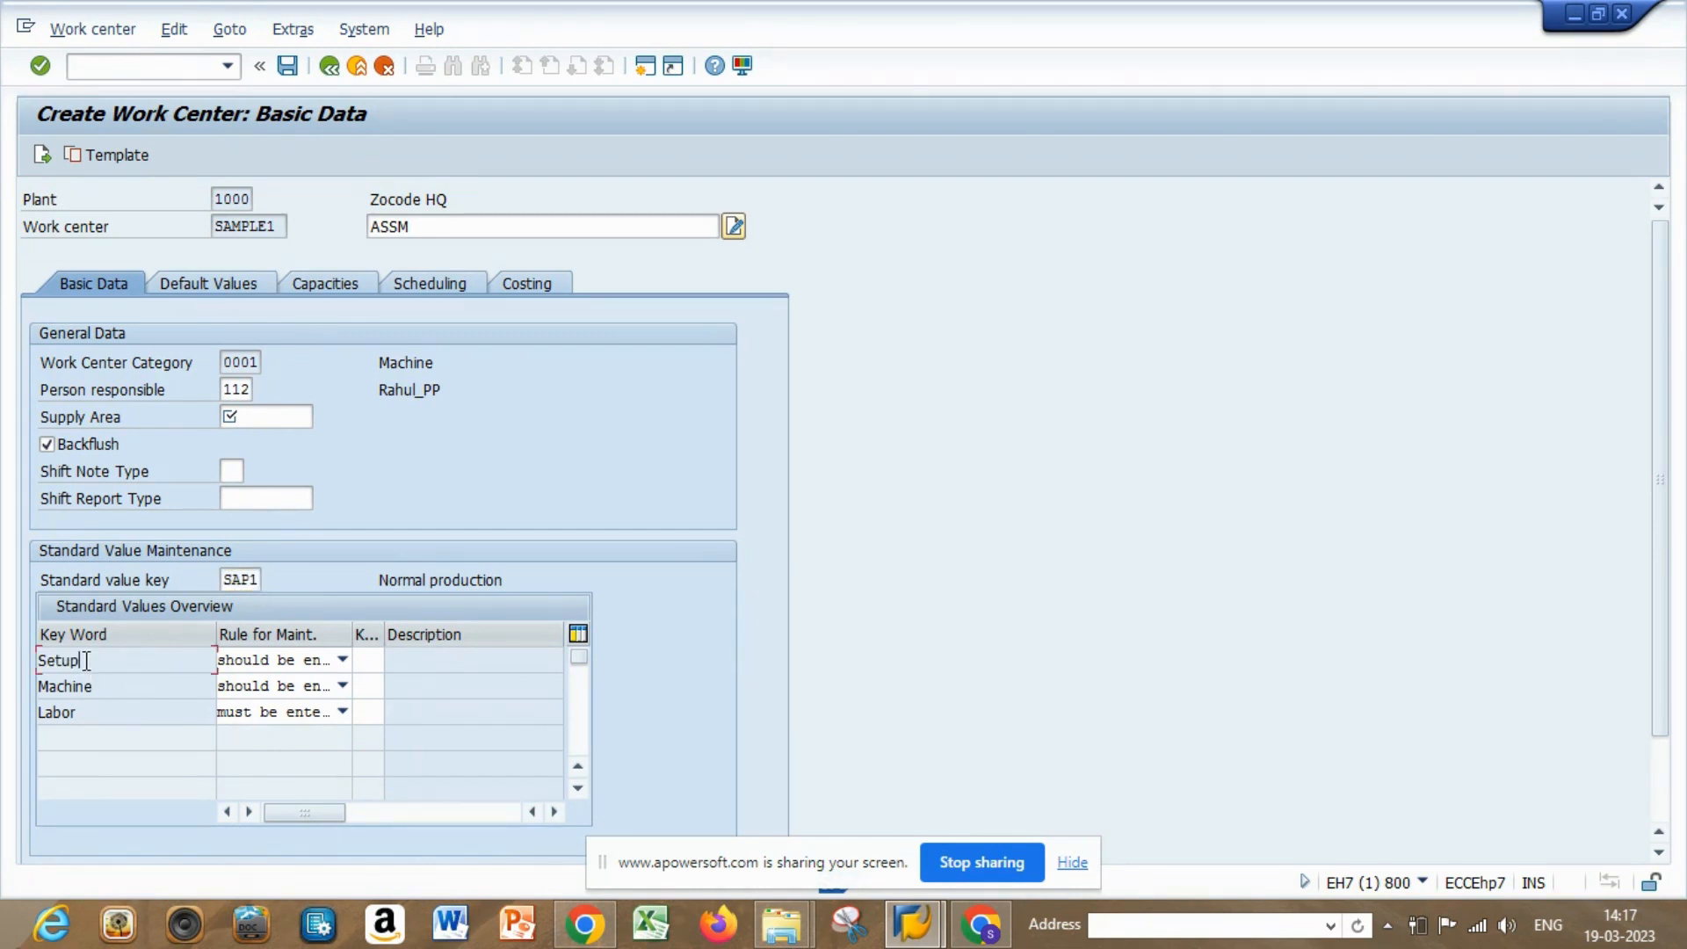
pyautogui.click(107, 693)
pyautogui.click(342, 660)
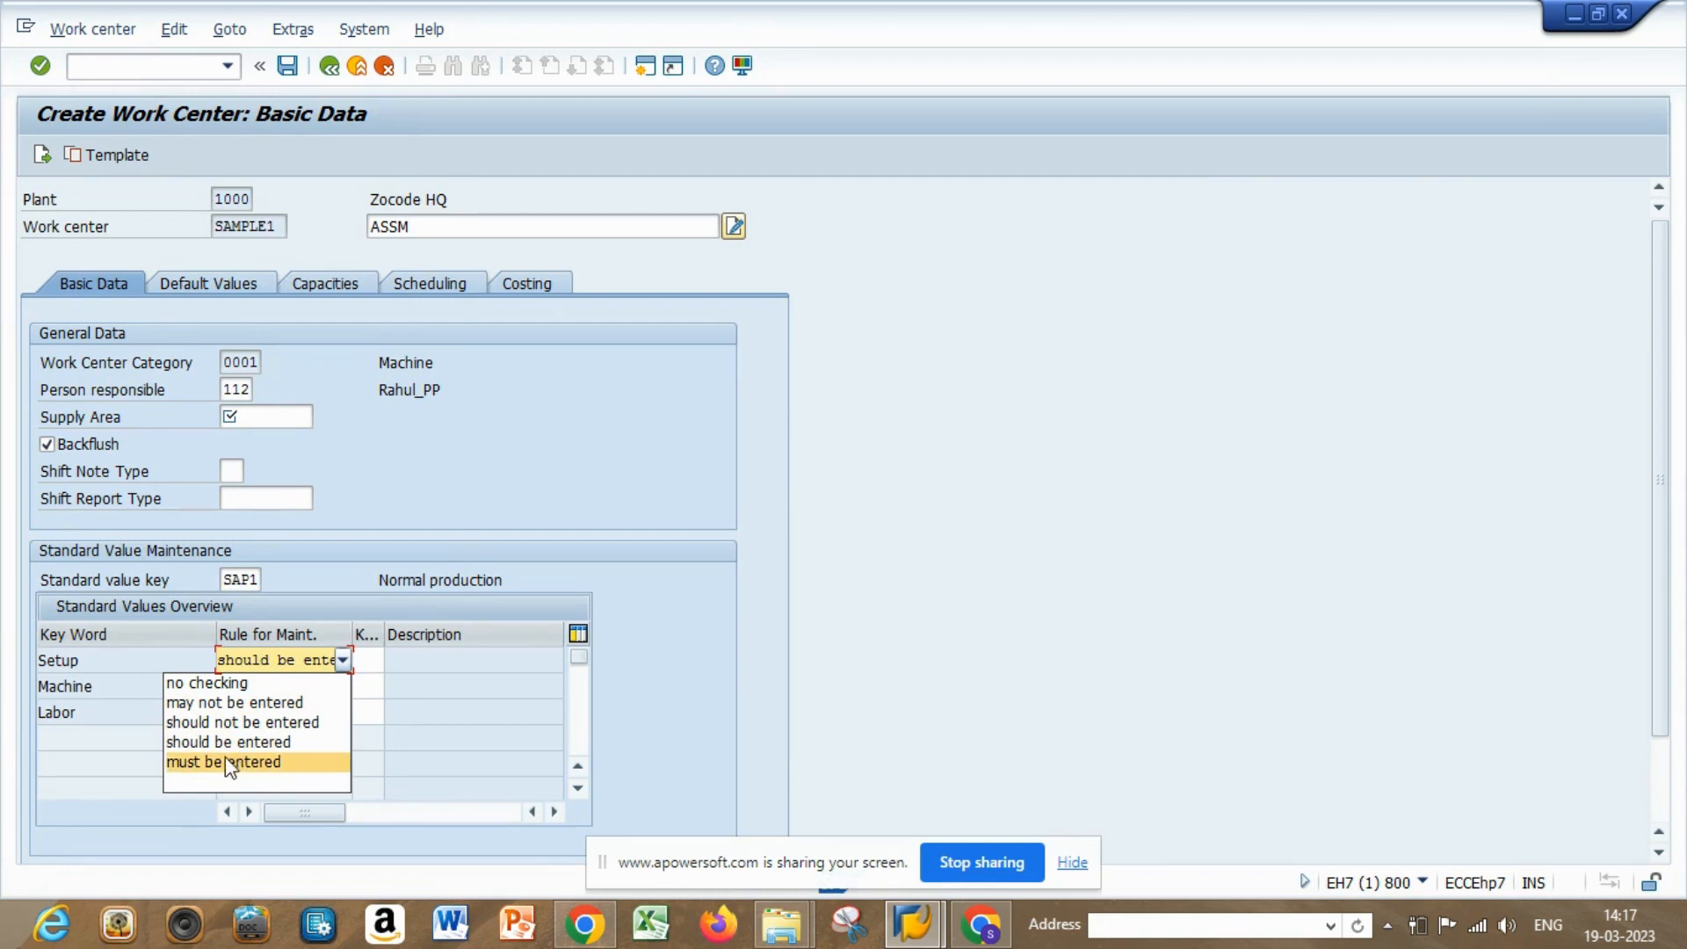
pyautogui.click(312, 668)
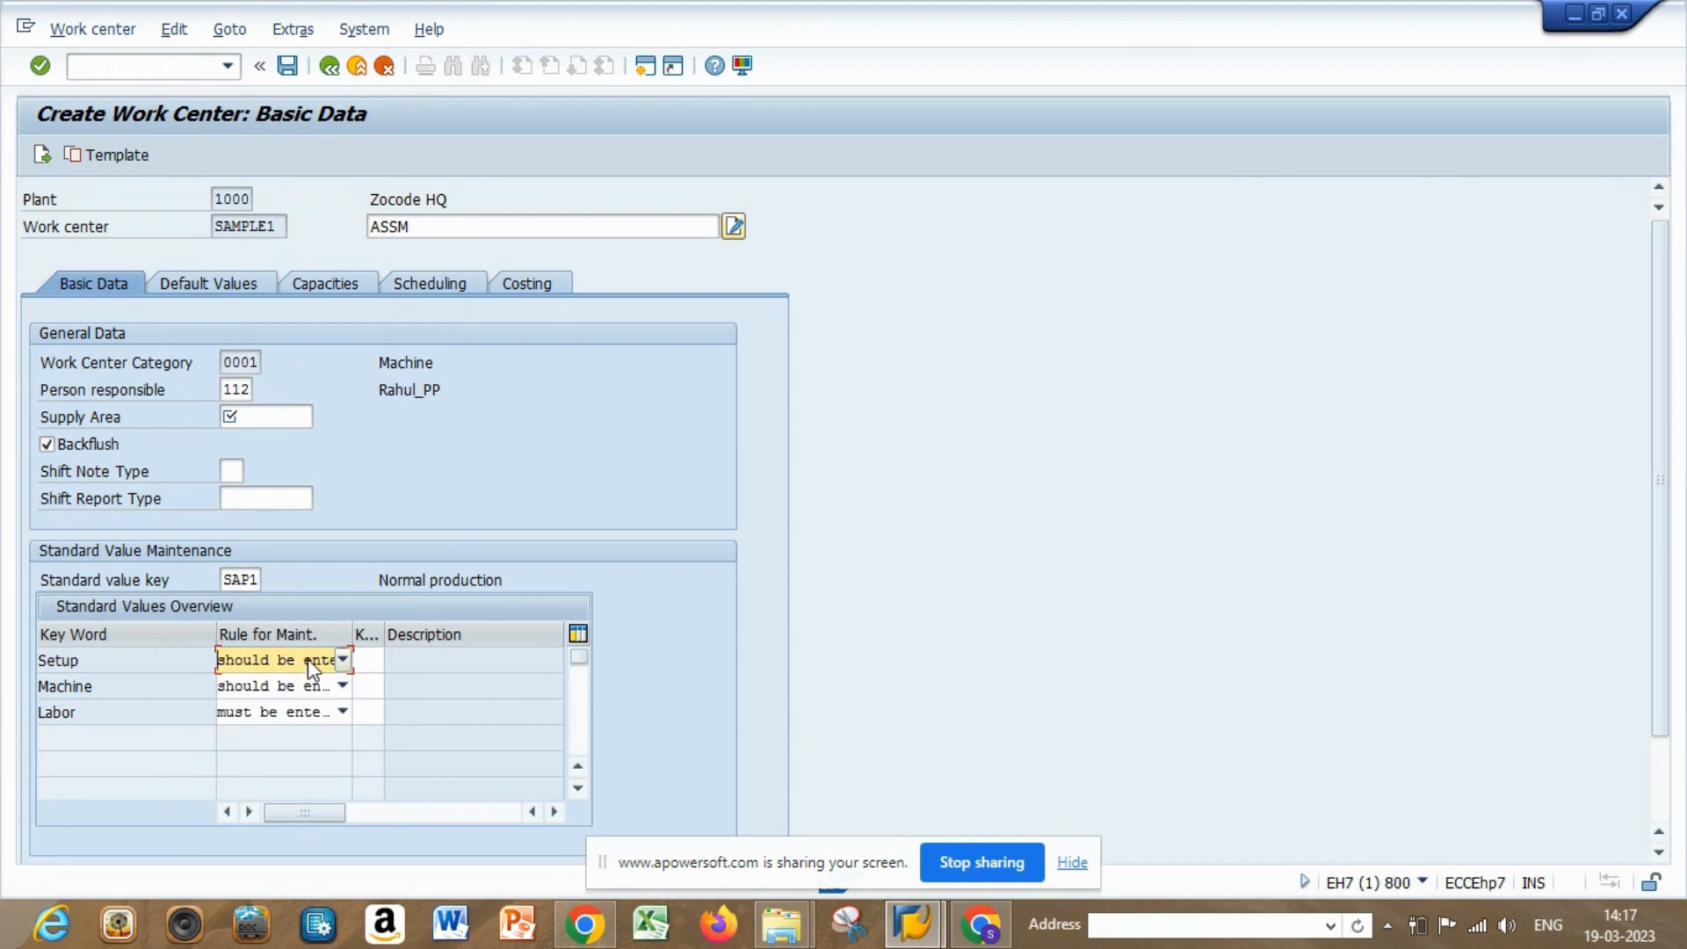
pyautogui.click(302, 708)
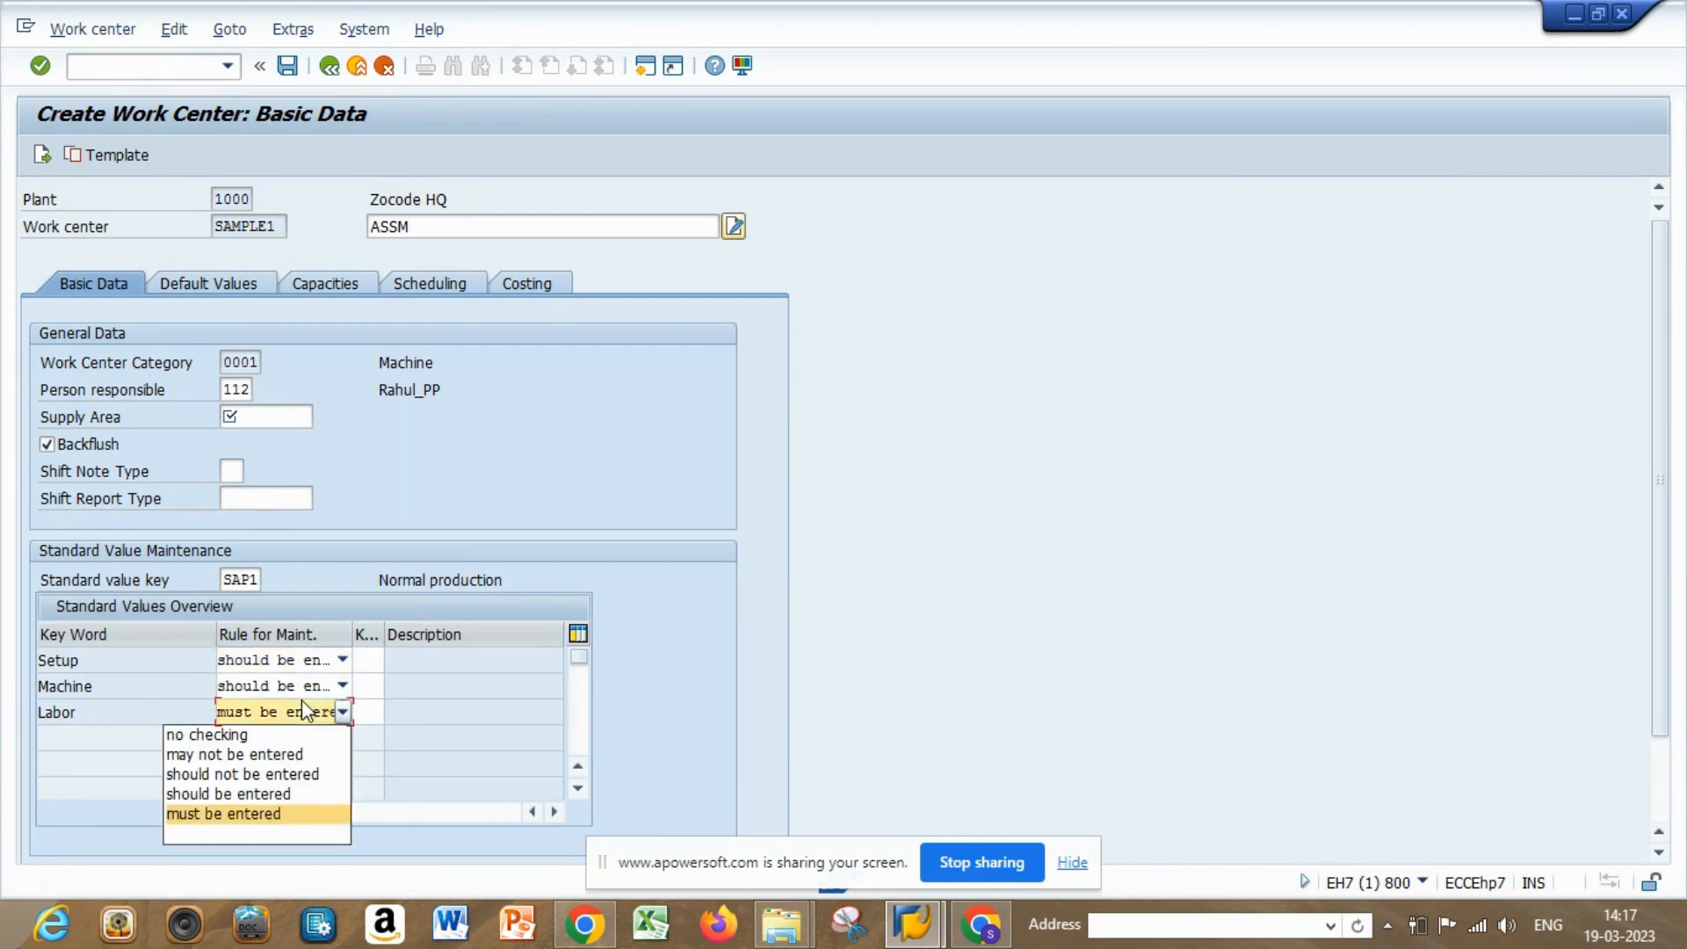
pyautogui.click(215, 794)
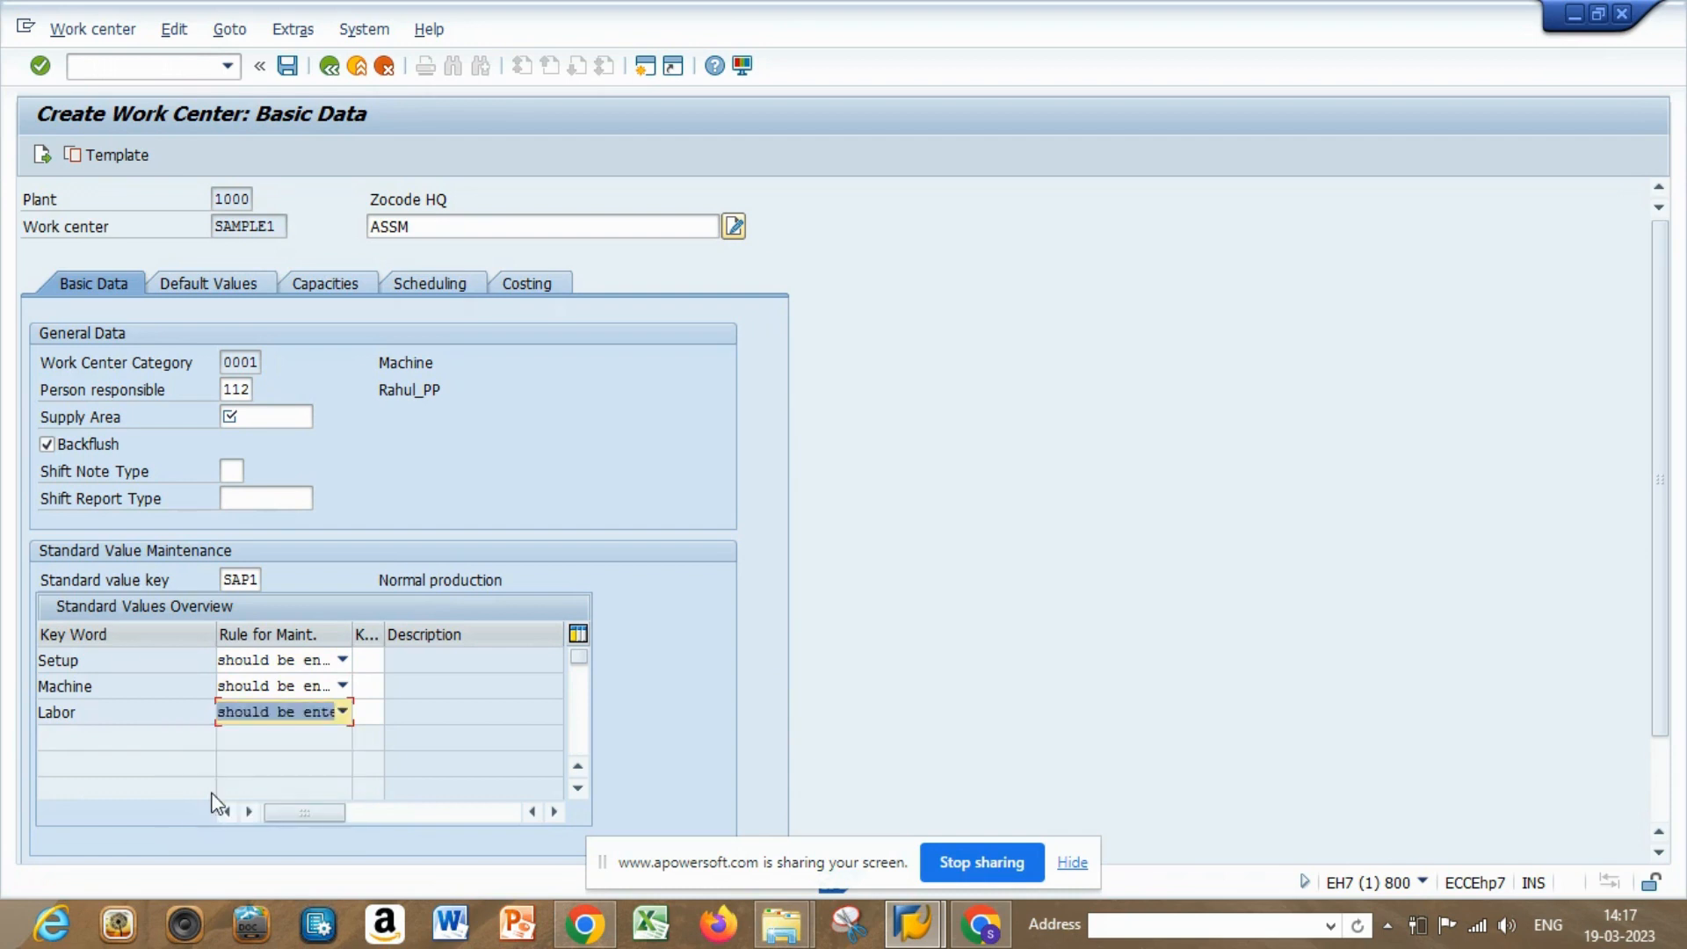
# Assign supply area PVB 131001 to the work center and proceed to its default values
pyautogui.click(192, 291)
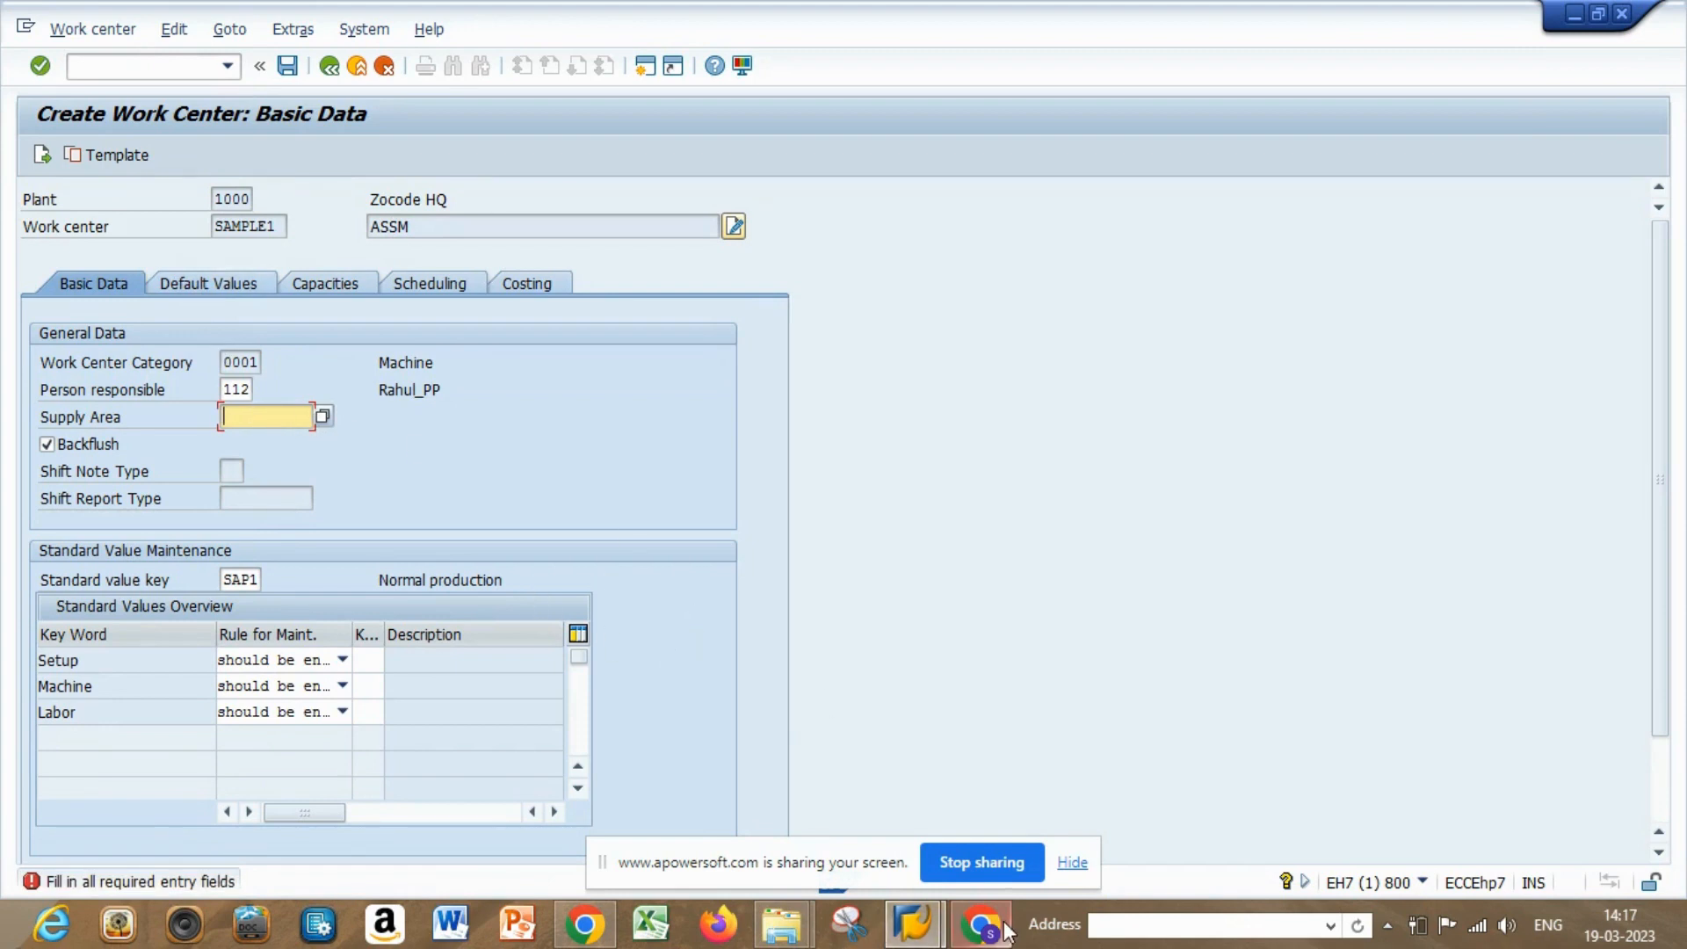
pyautogui.click(325, 417)
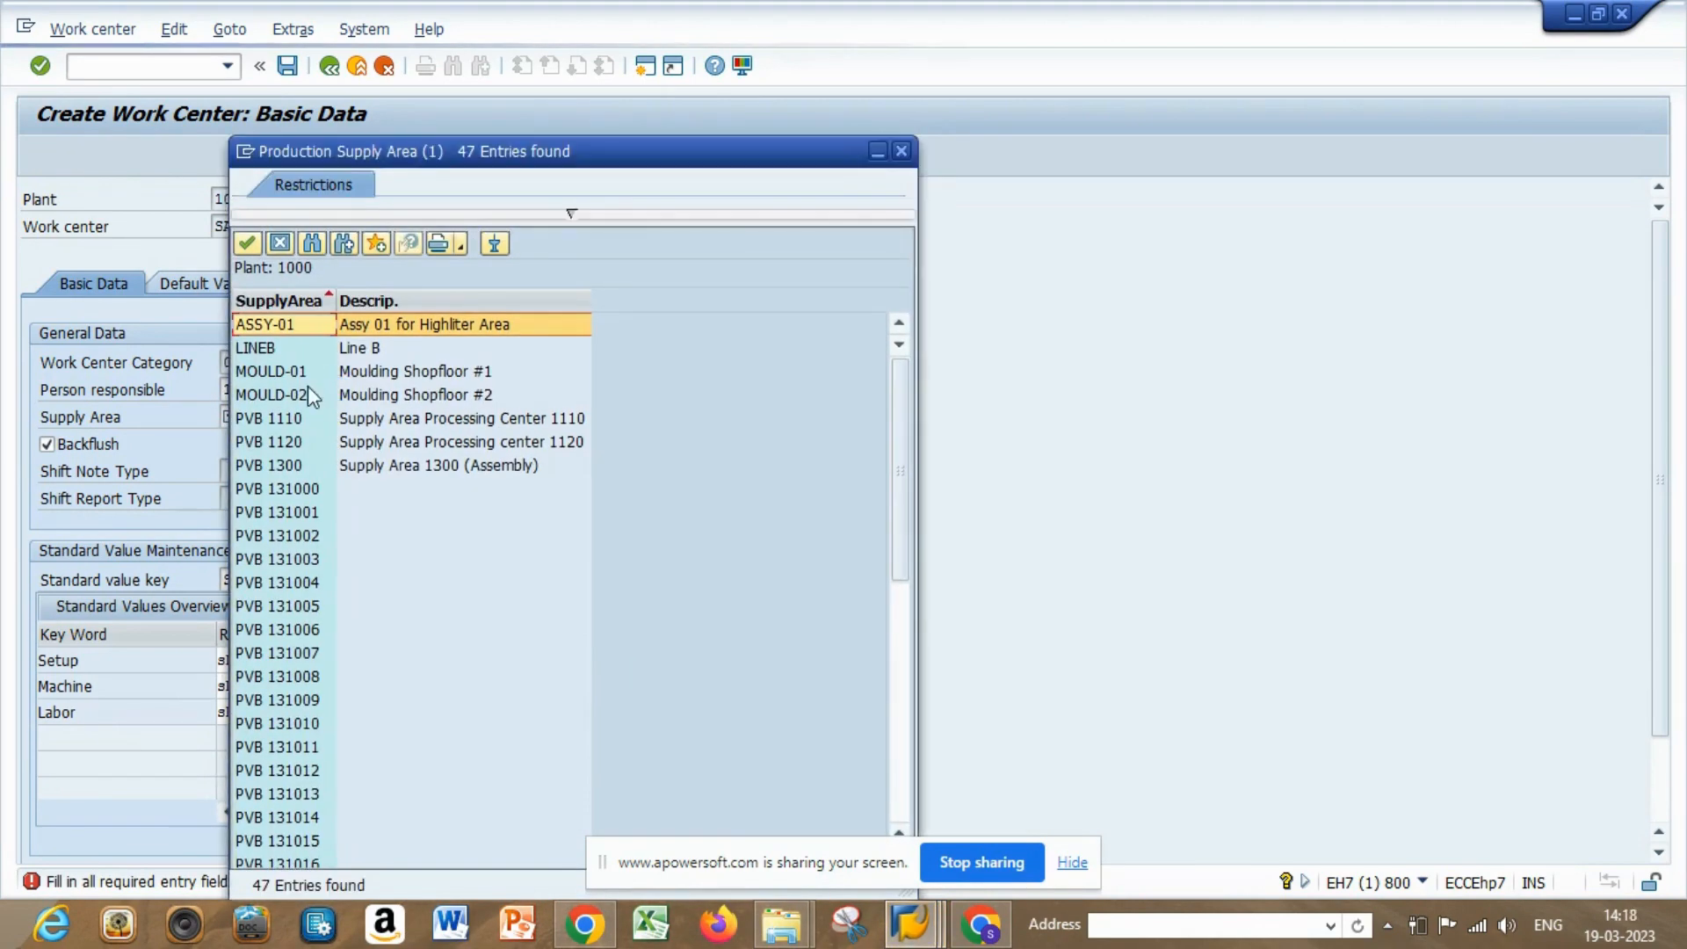
pyautogui.doubleClick(283, 511)
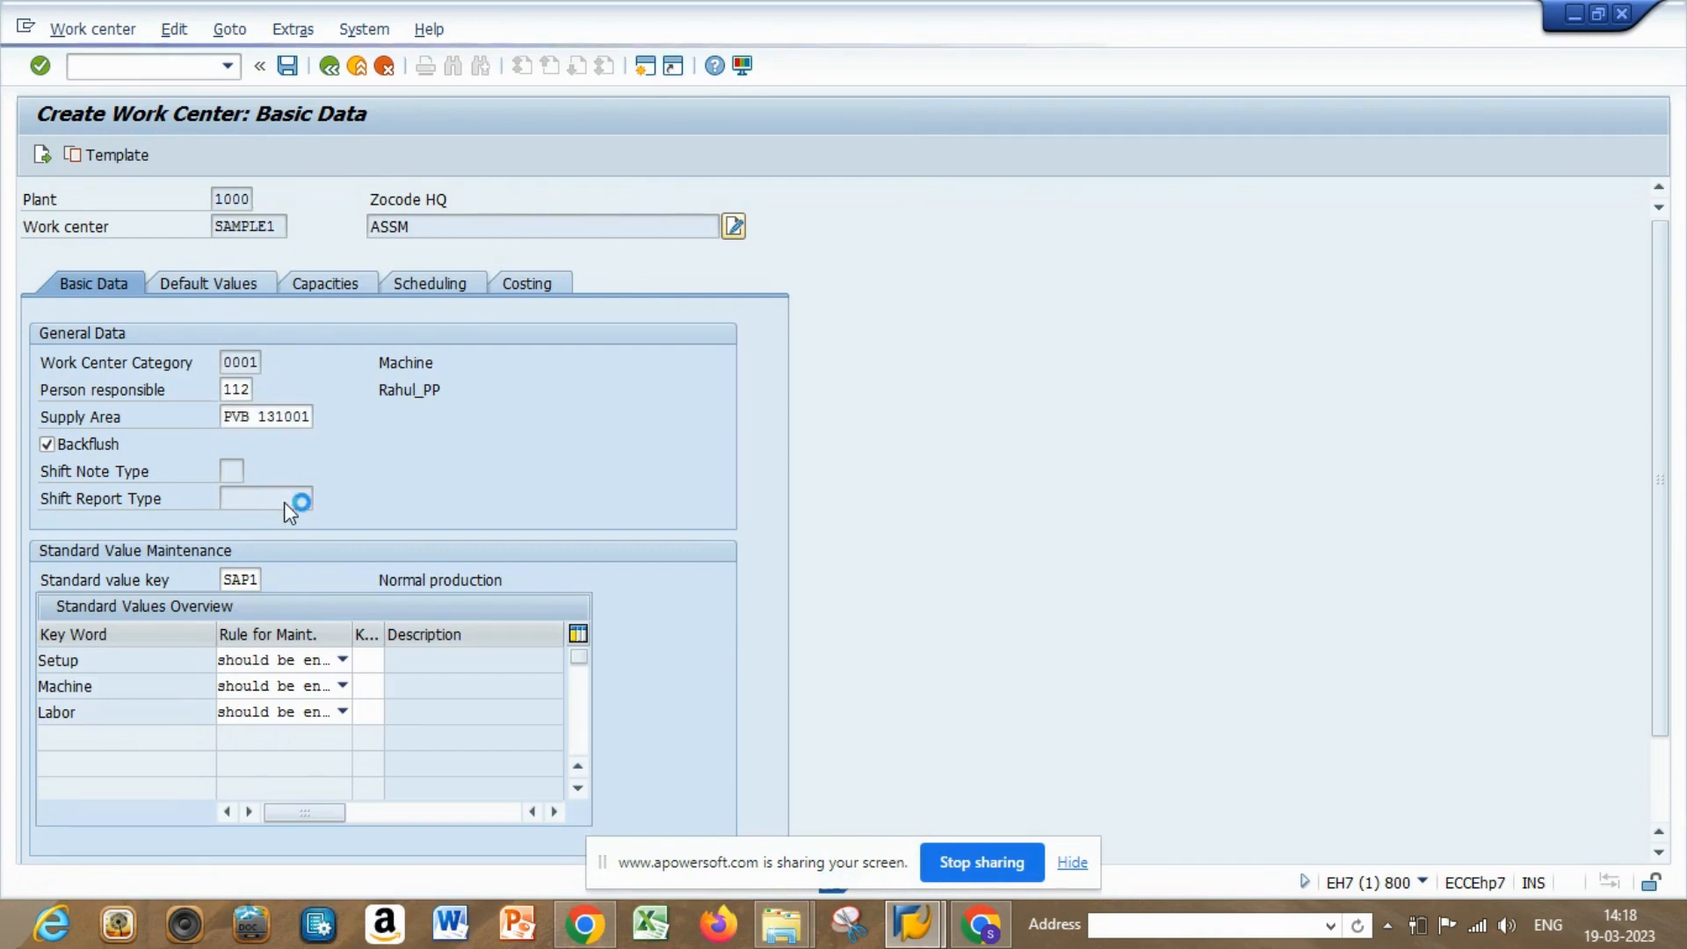
pyautogui.click(192, 283)
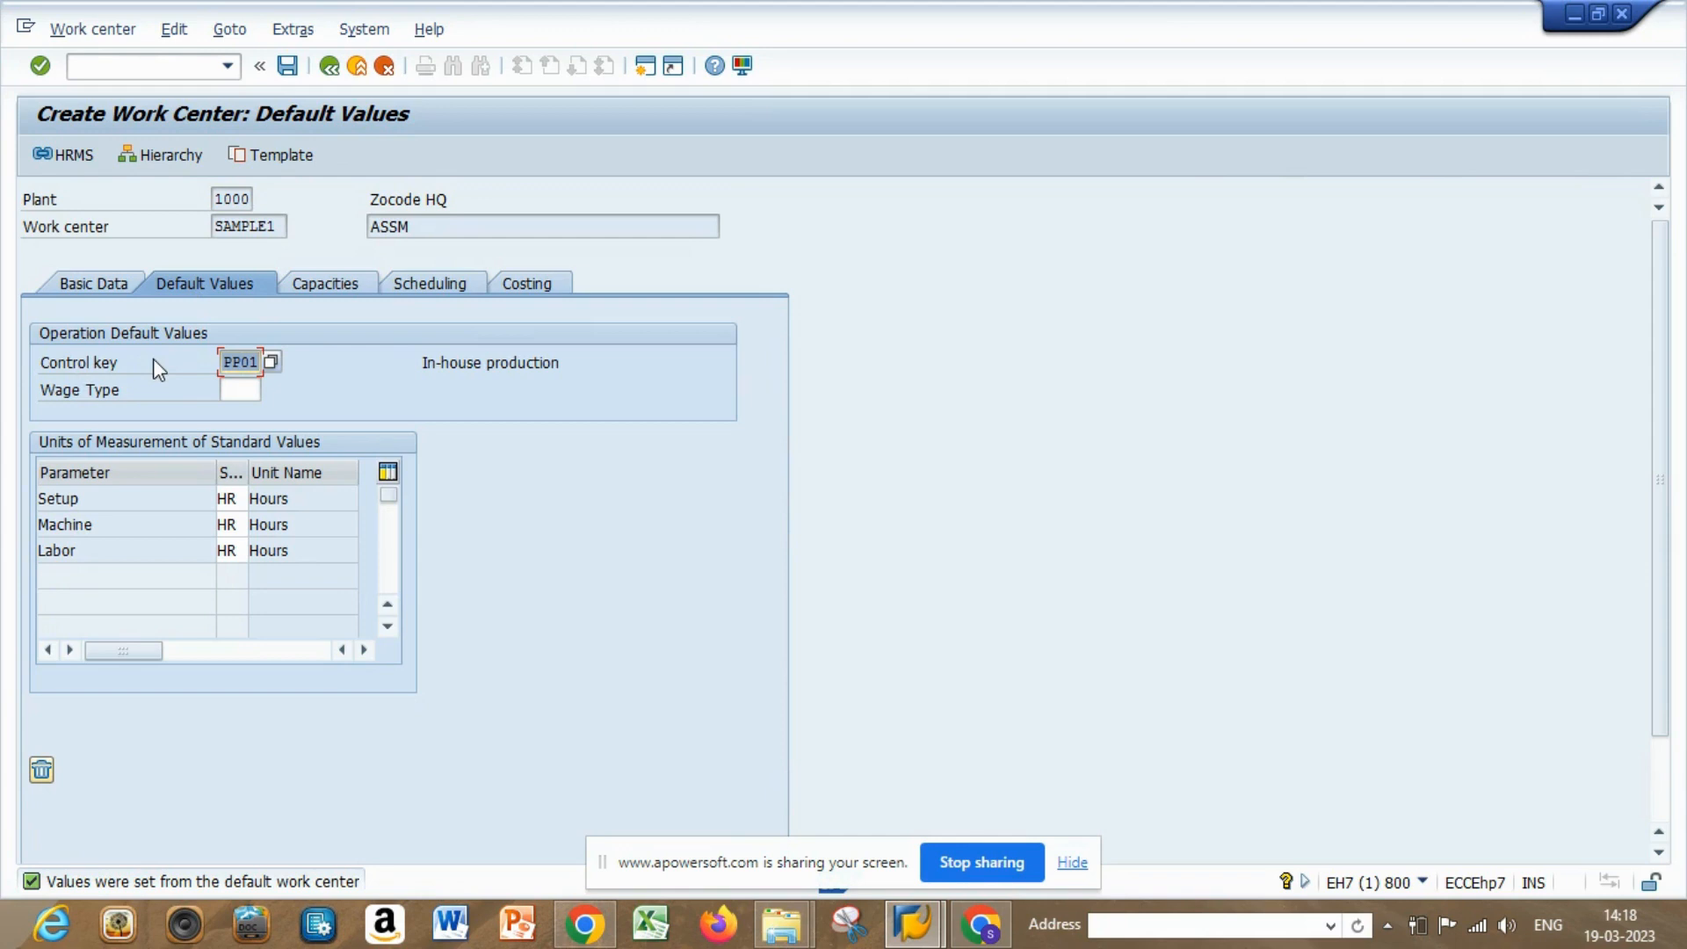
# List the available control keys for the operation default values and browse to PP01 In-house production
pyautogui.press('F4')
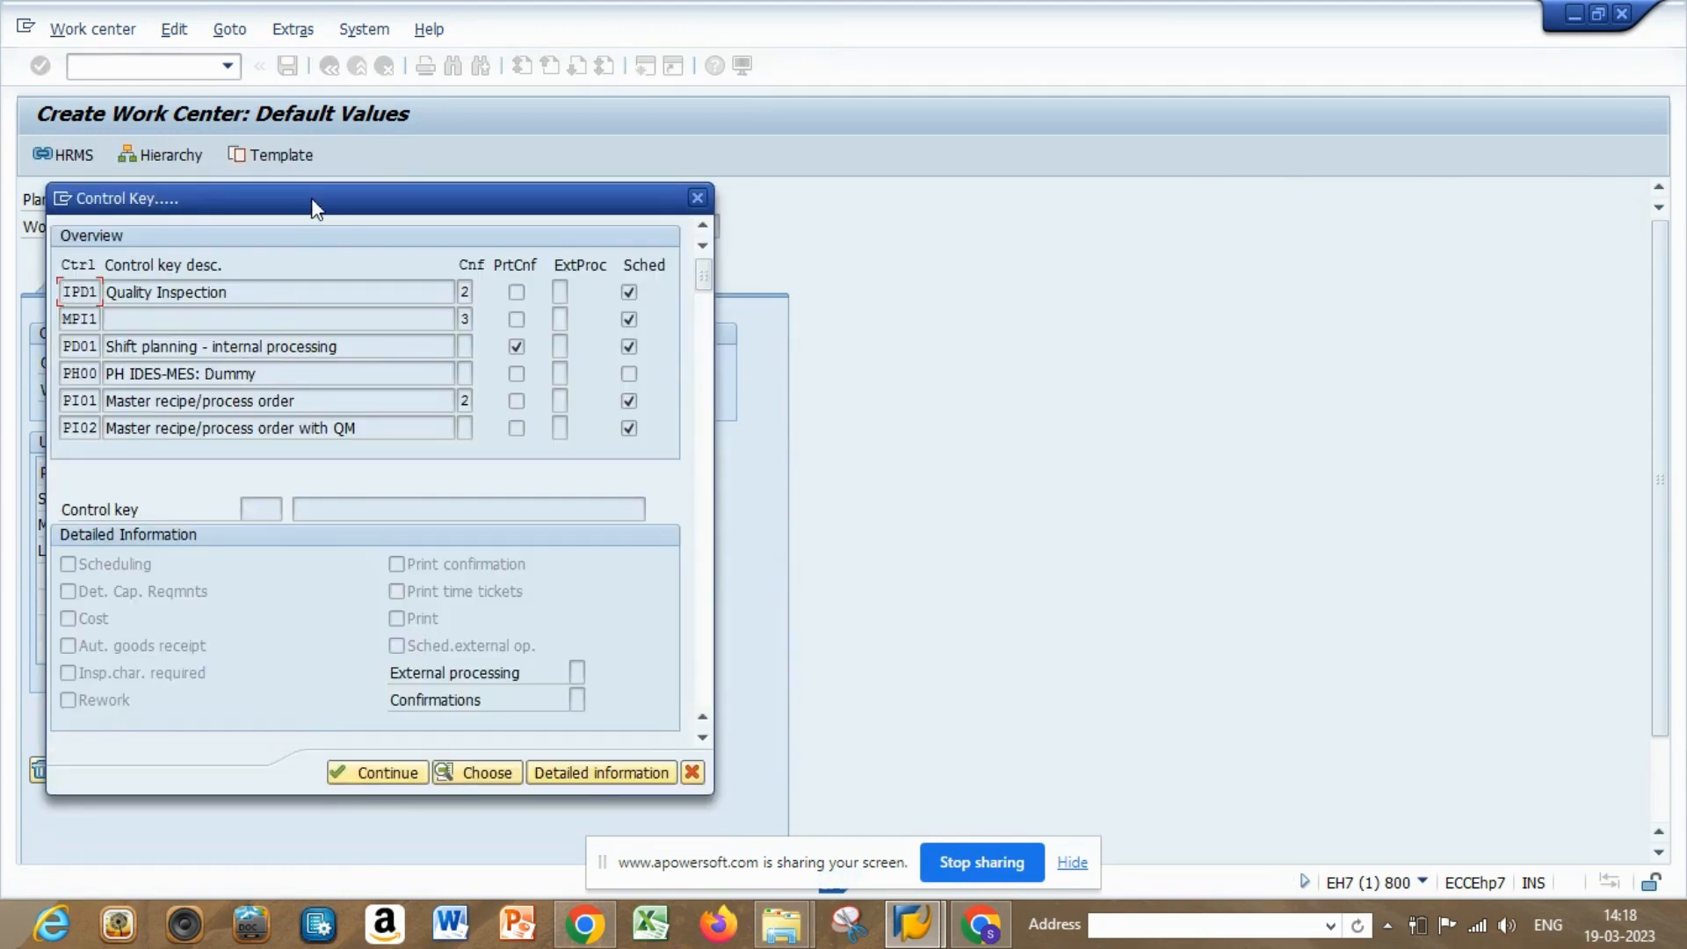
pyautogui.moveTo(316, 203); pyautogui.dragTo(815, 189)
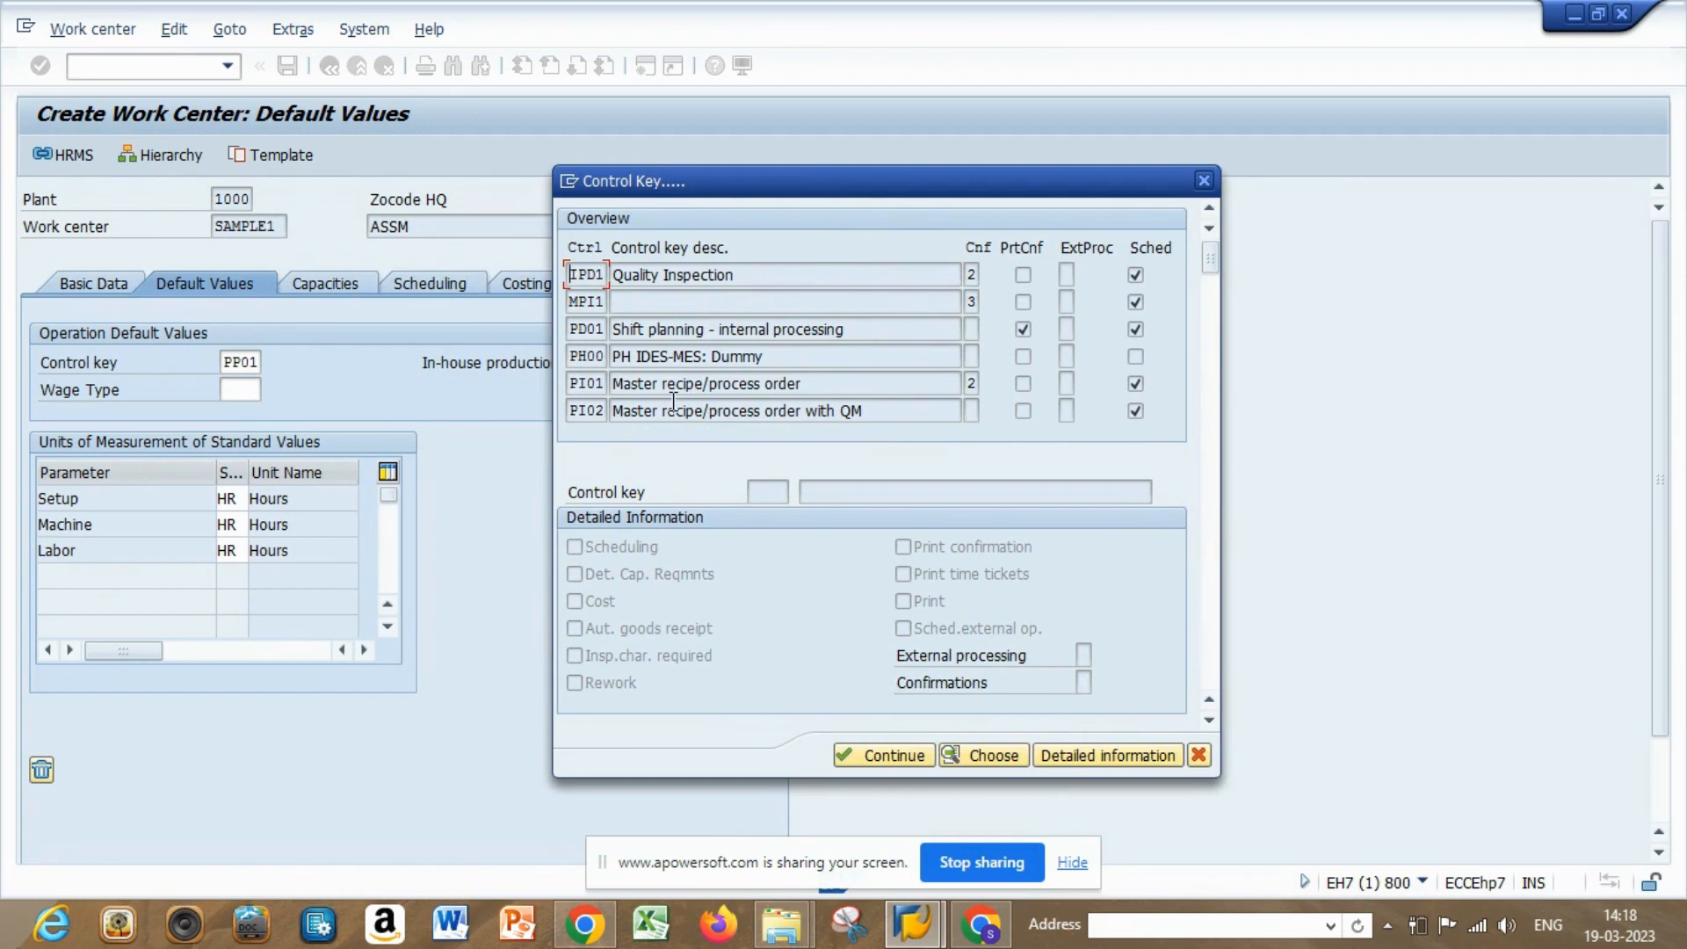
pyautogui.scroll(-4, 719, 374)
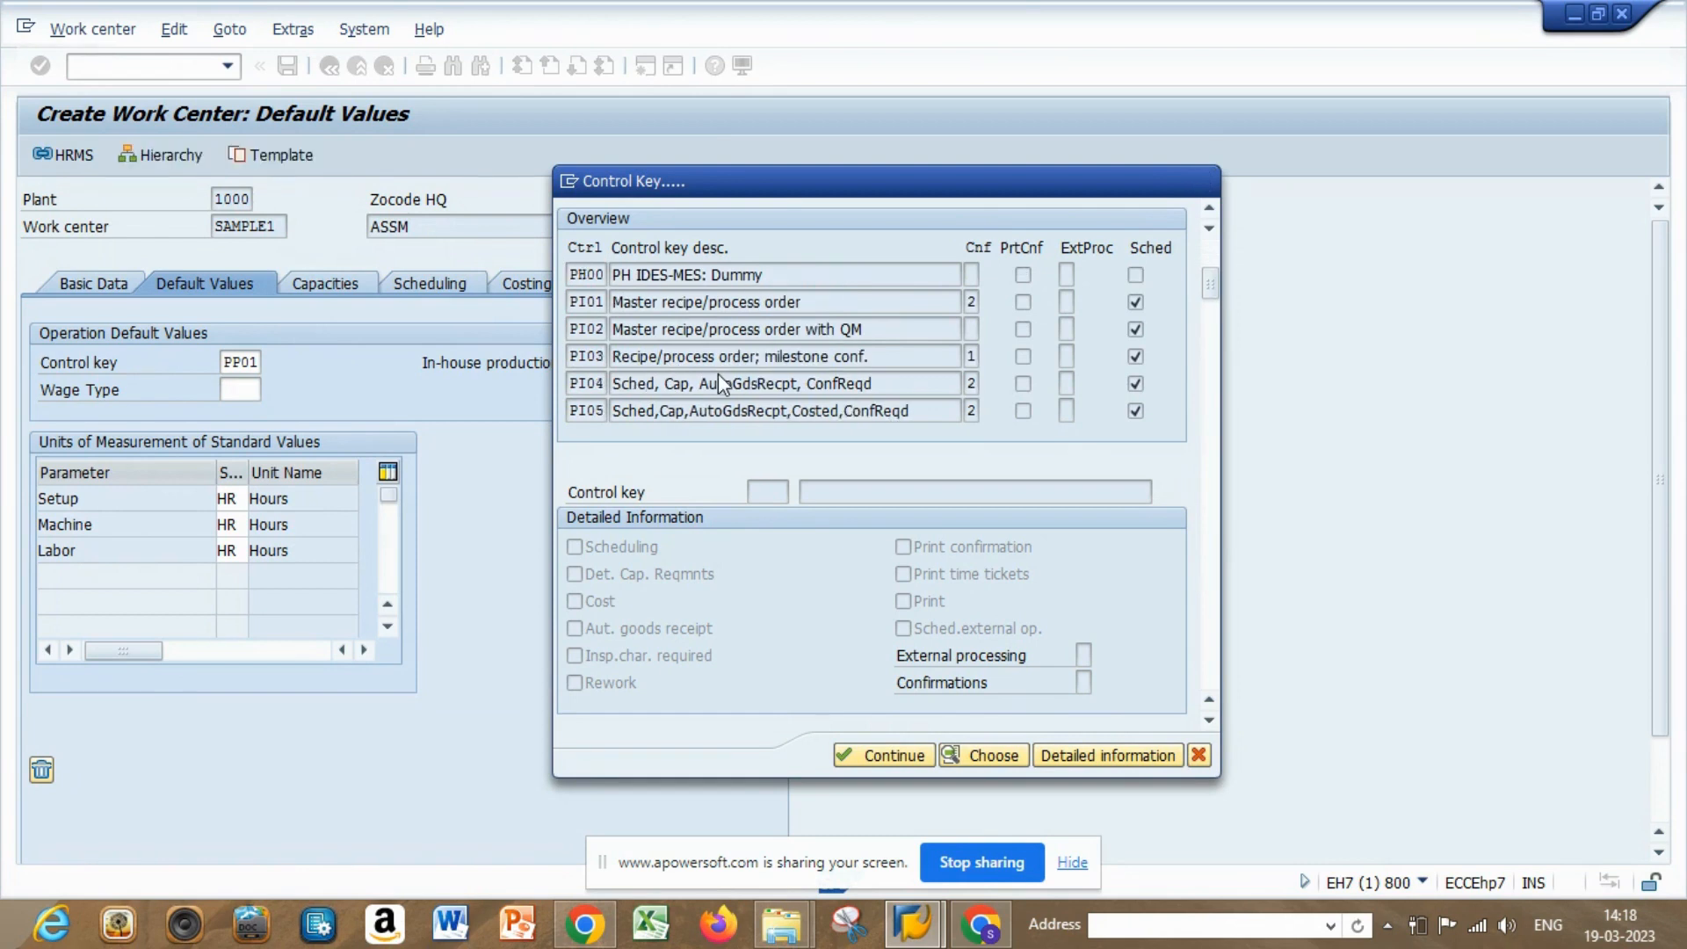
pyautogui.scroll(-3, 719, 373)
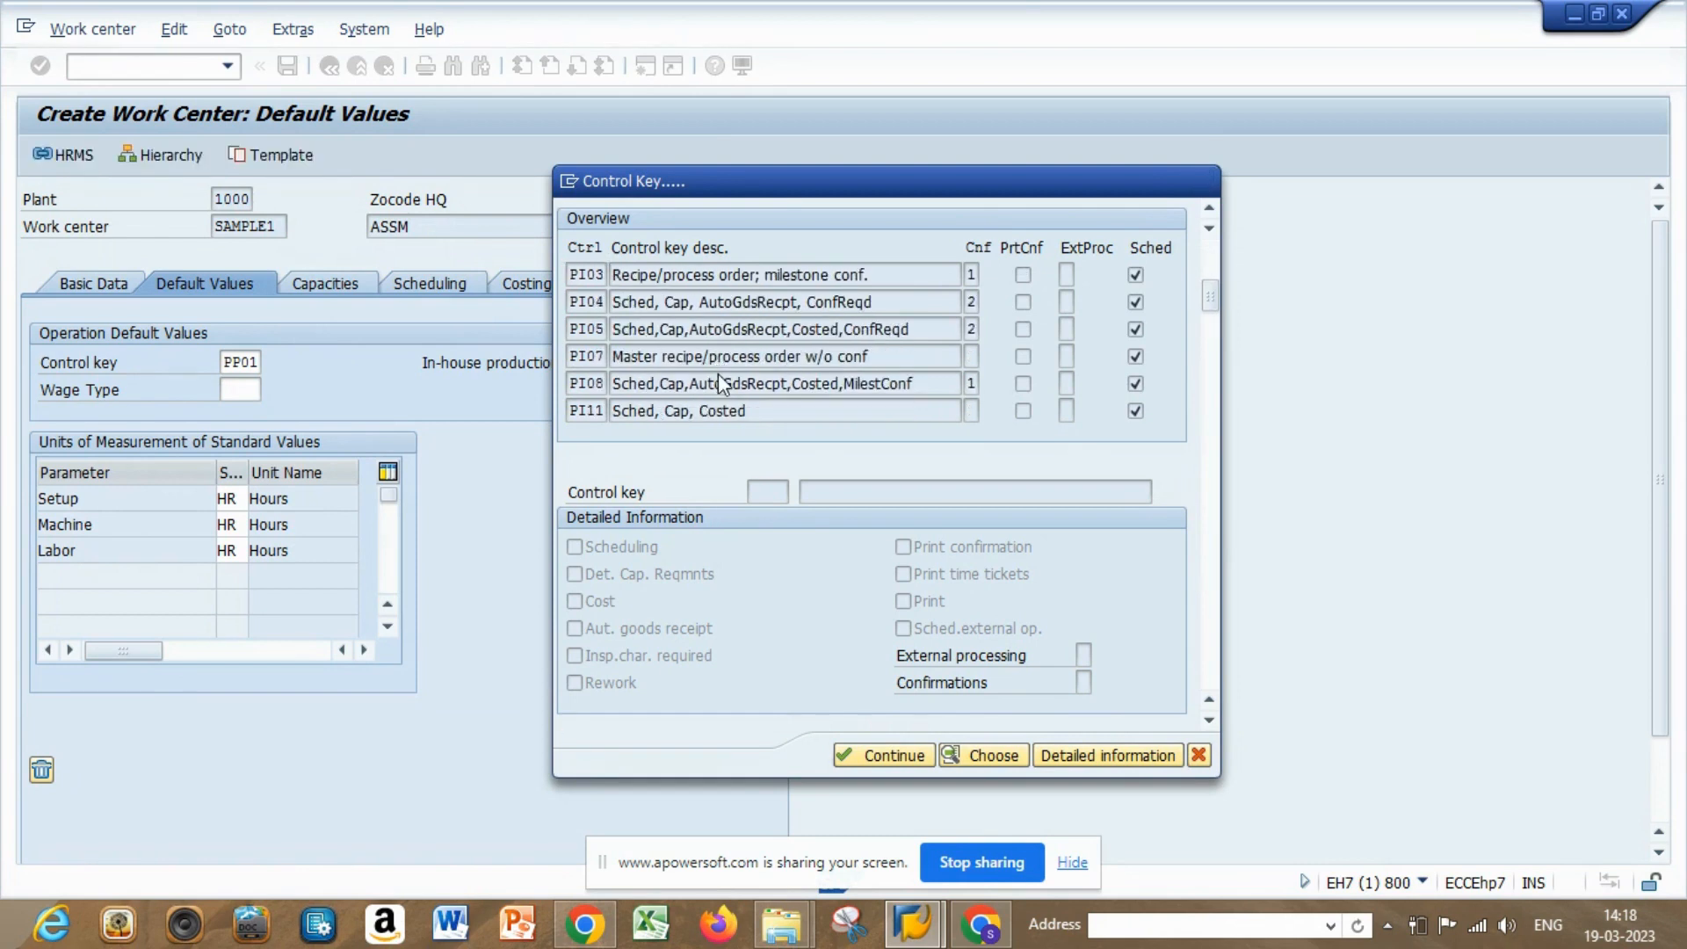
pyautogui.scroll(-4, 719, 373)
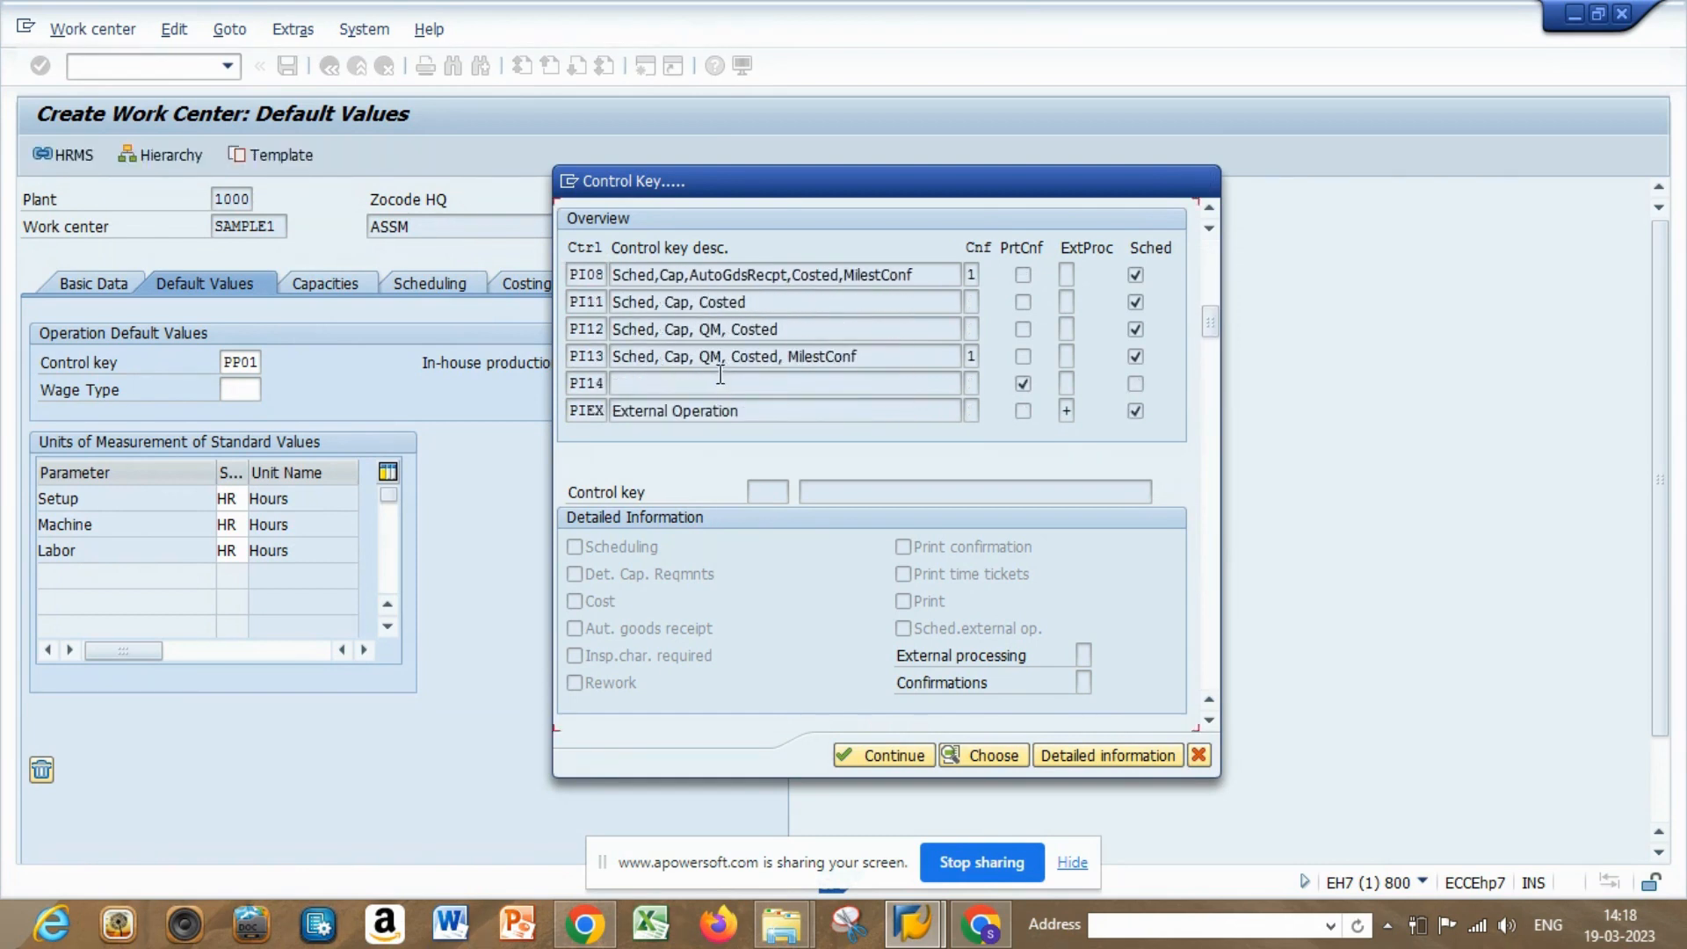
pyautogui.scroll(-6, 719, 373)
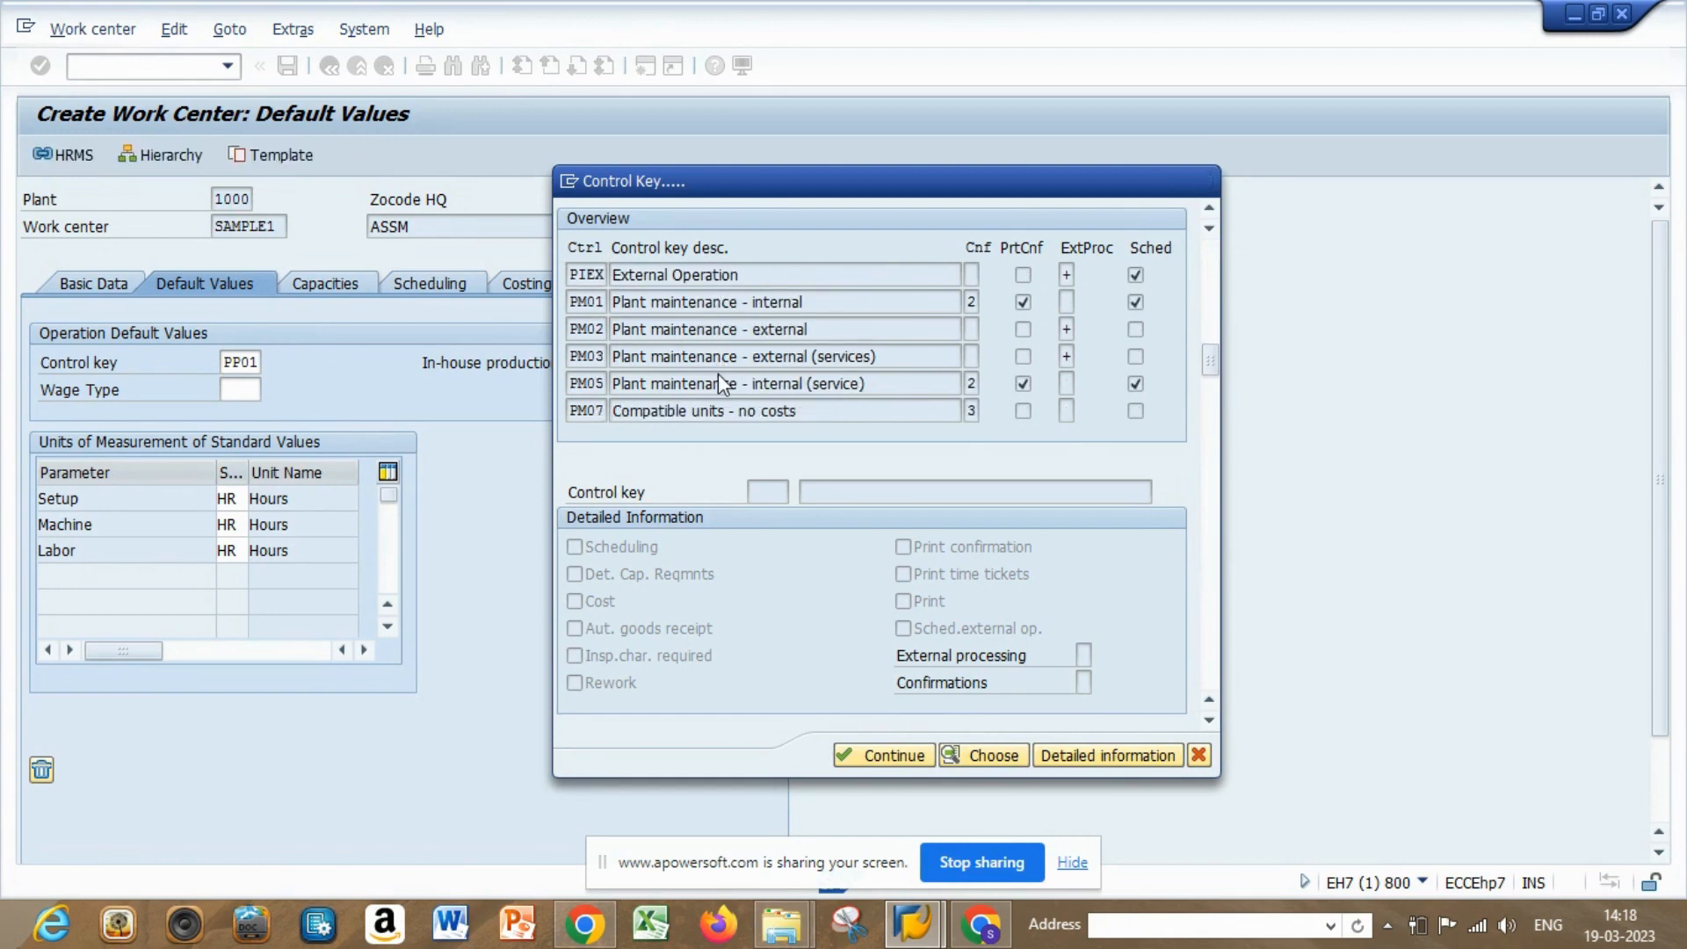
pyautogui.scroll(-1, 719, 372)
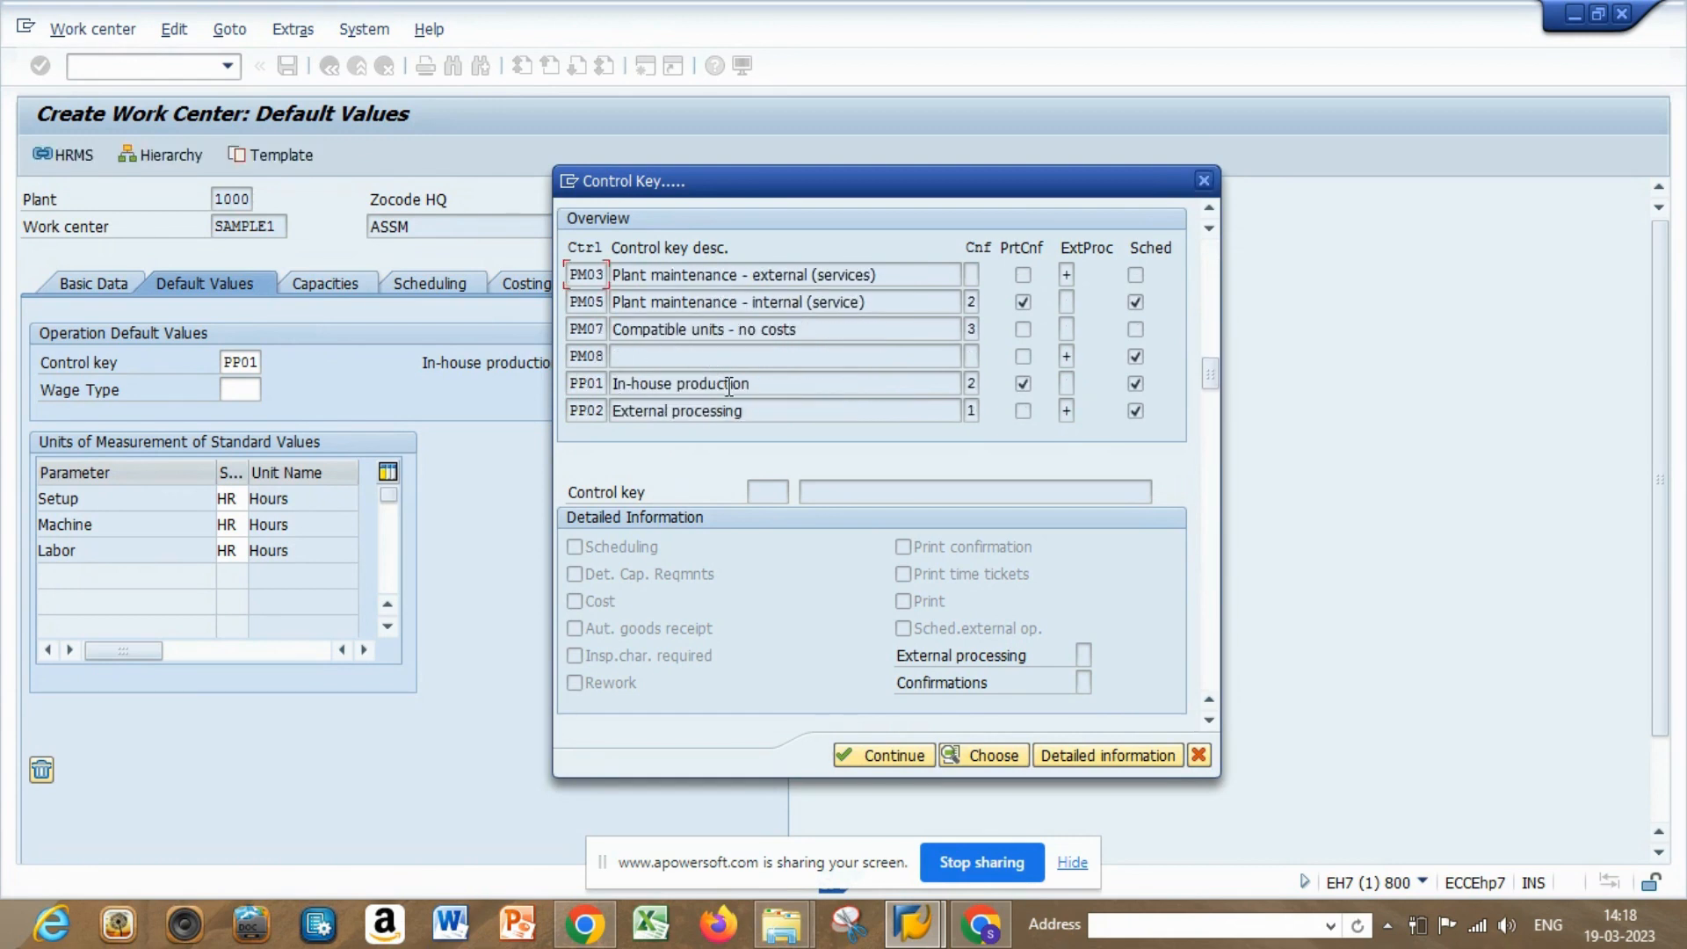
# Review the confirmation options for control key PP01, and close the list without choosing one
pyautogui.click(970, 384)
pyautogui.click(989, 383)
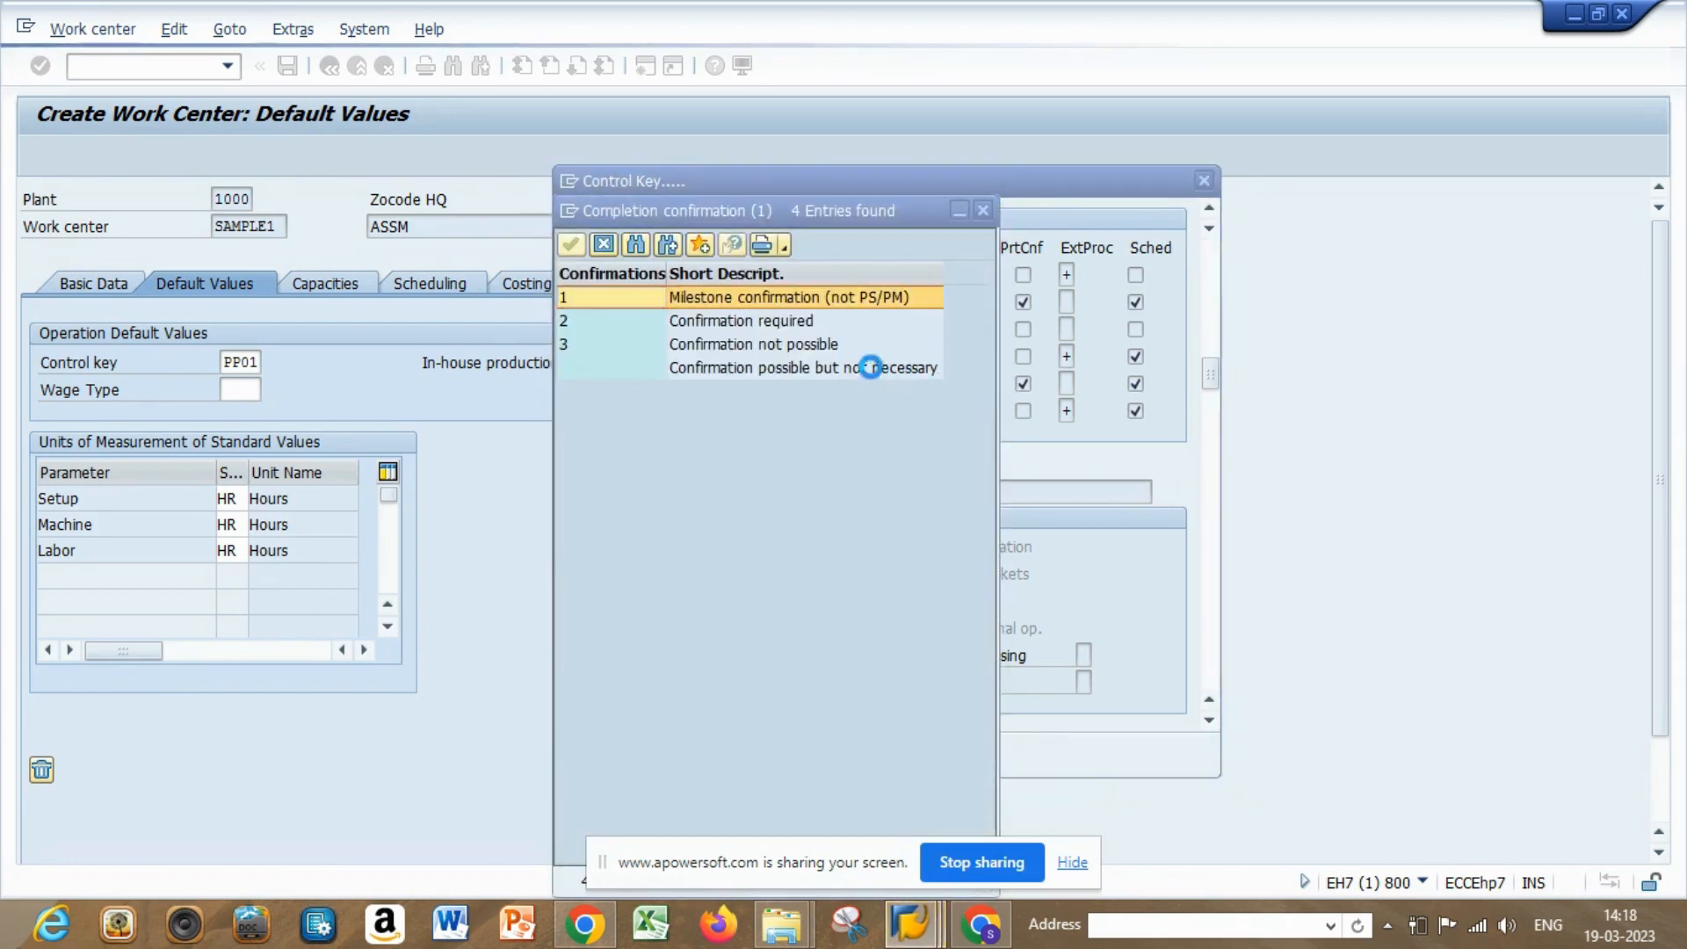
pyautogui.click(754, 323)
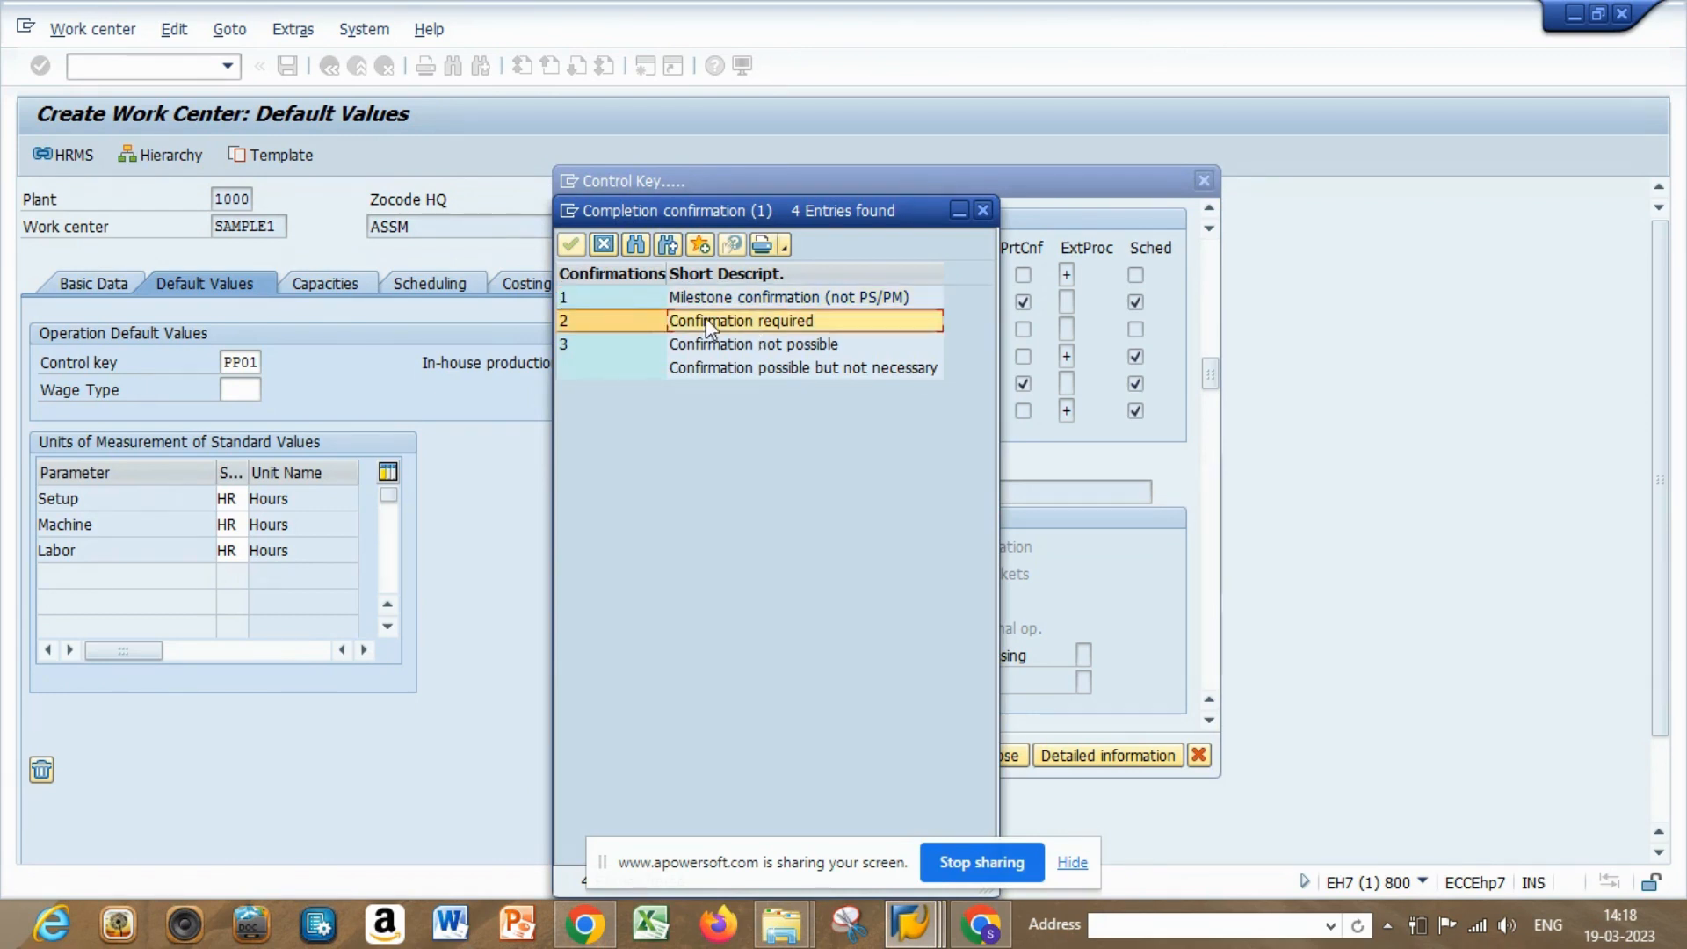
pyautogui.click(983, 212)
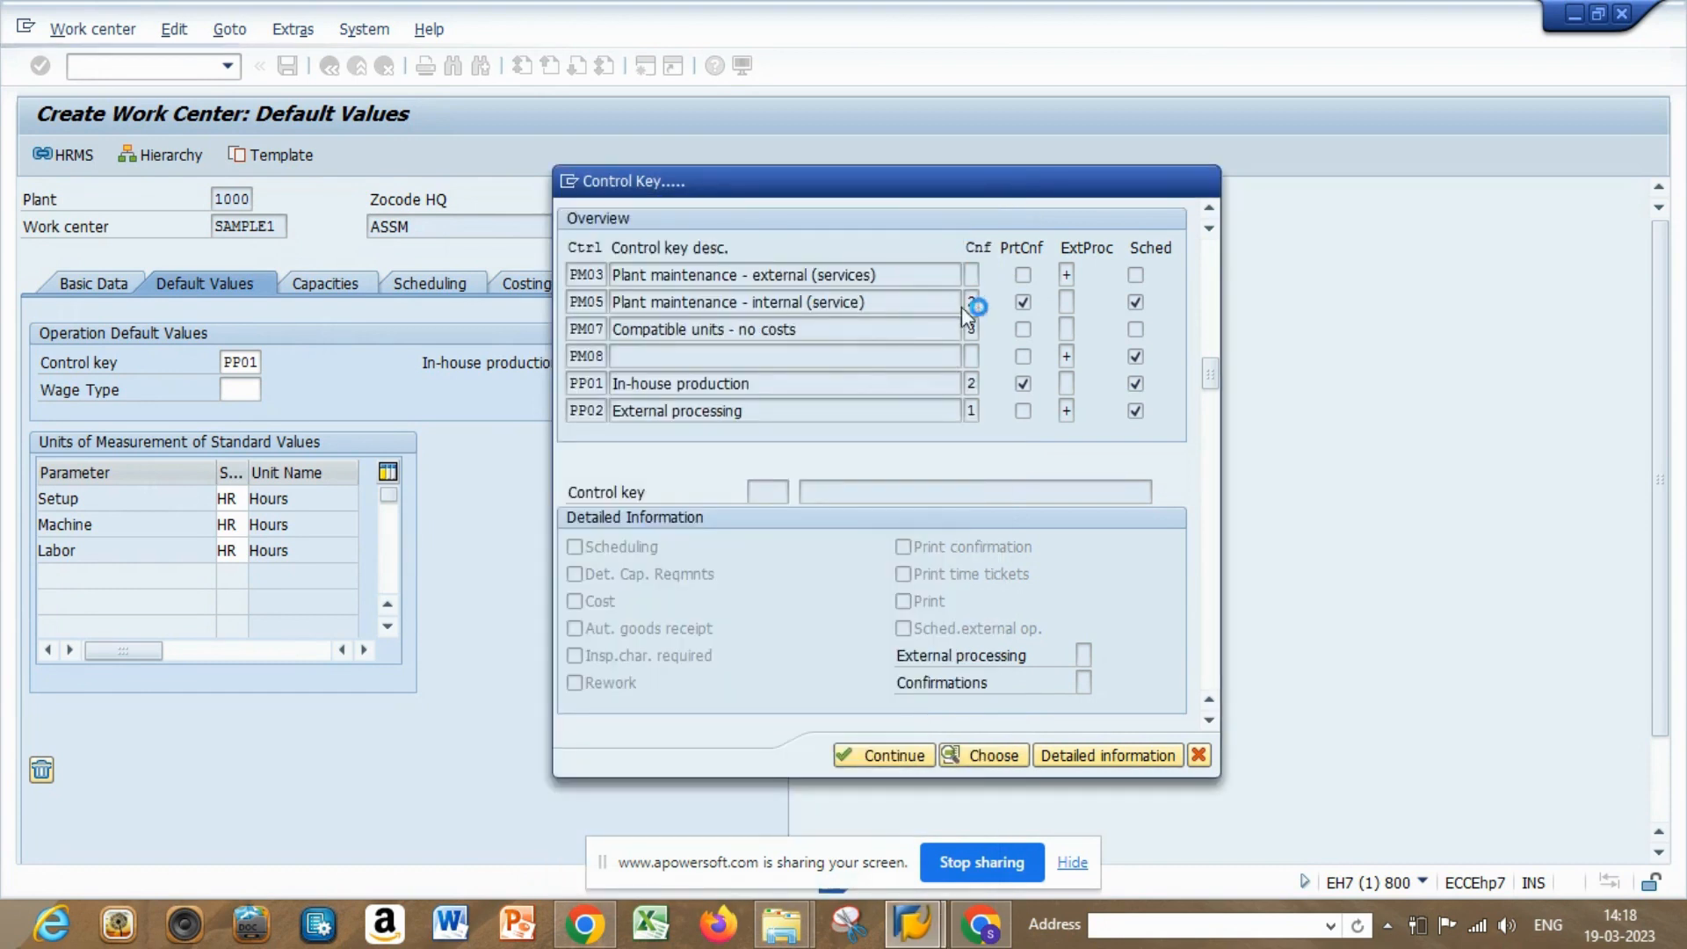
# Review the external processing options for control key PP01, and close the control key list without changing the key
pyautogui.click(1068, 385)
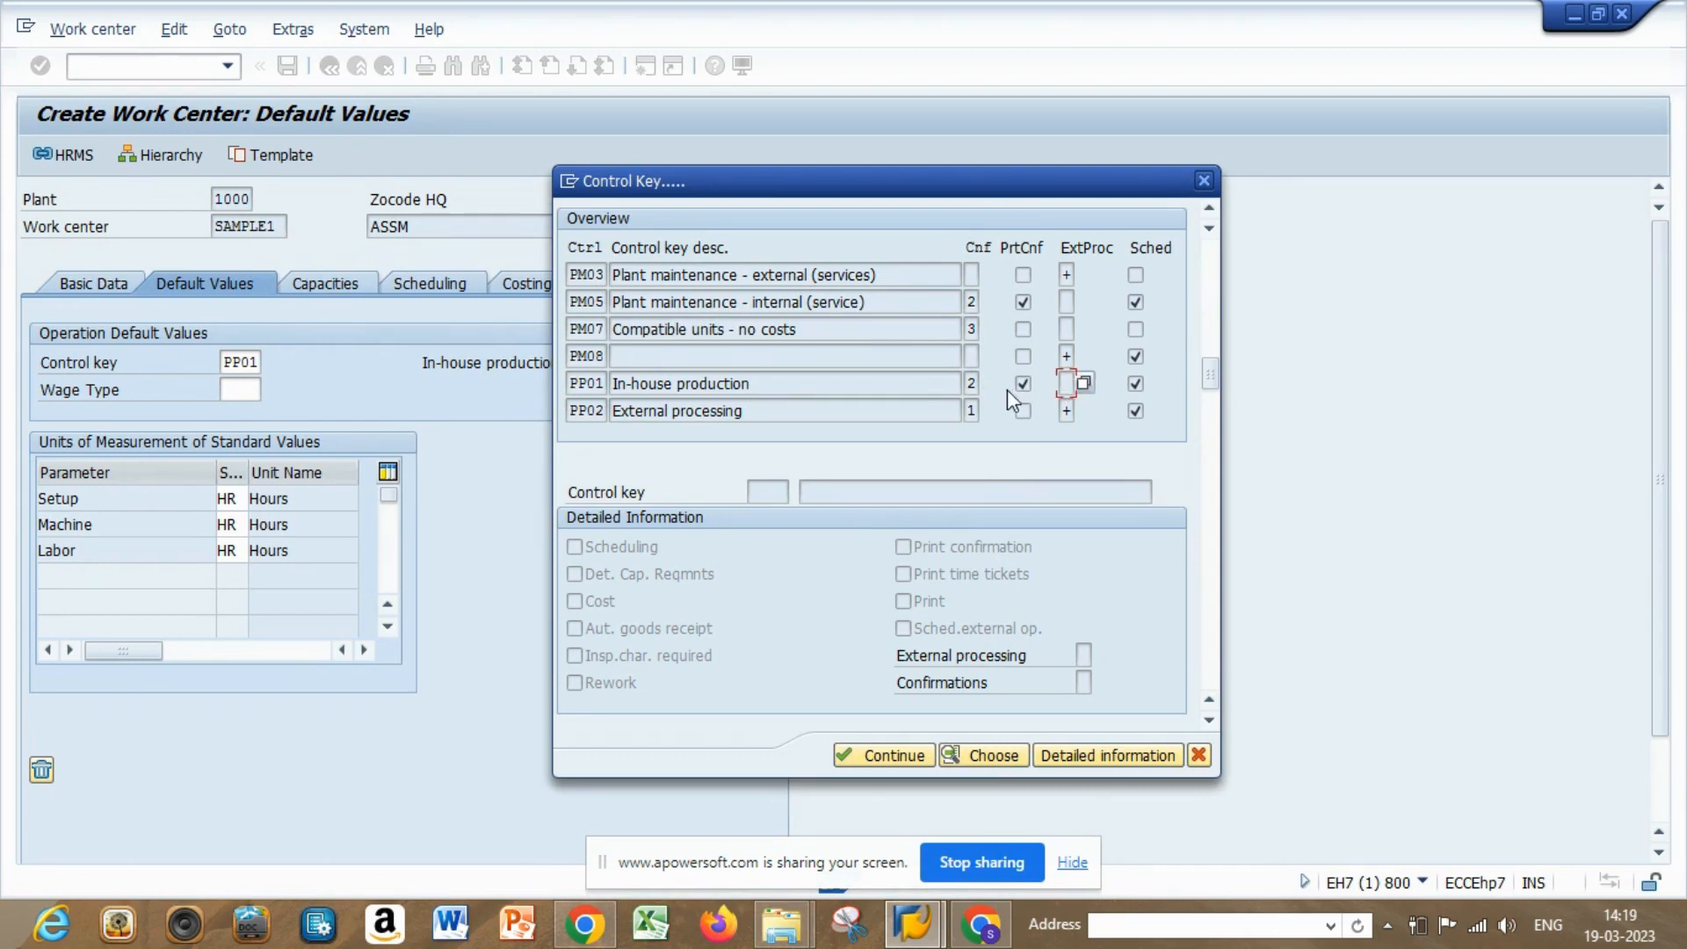
pyautogui.moveTo(639, 383); pyautogui.dragTo(767, 381)
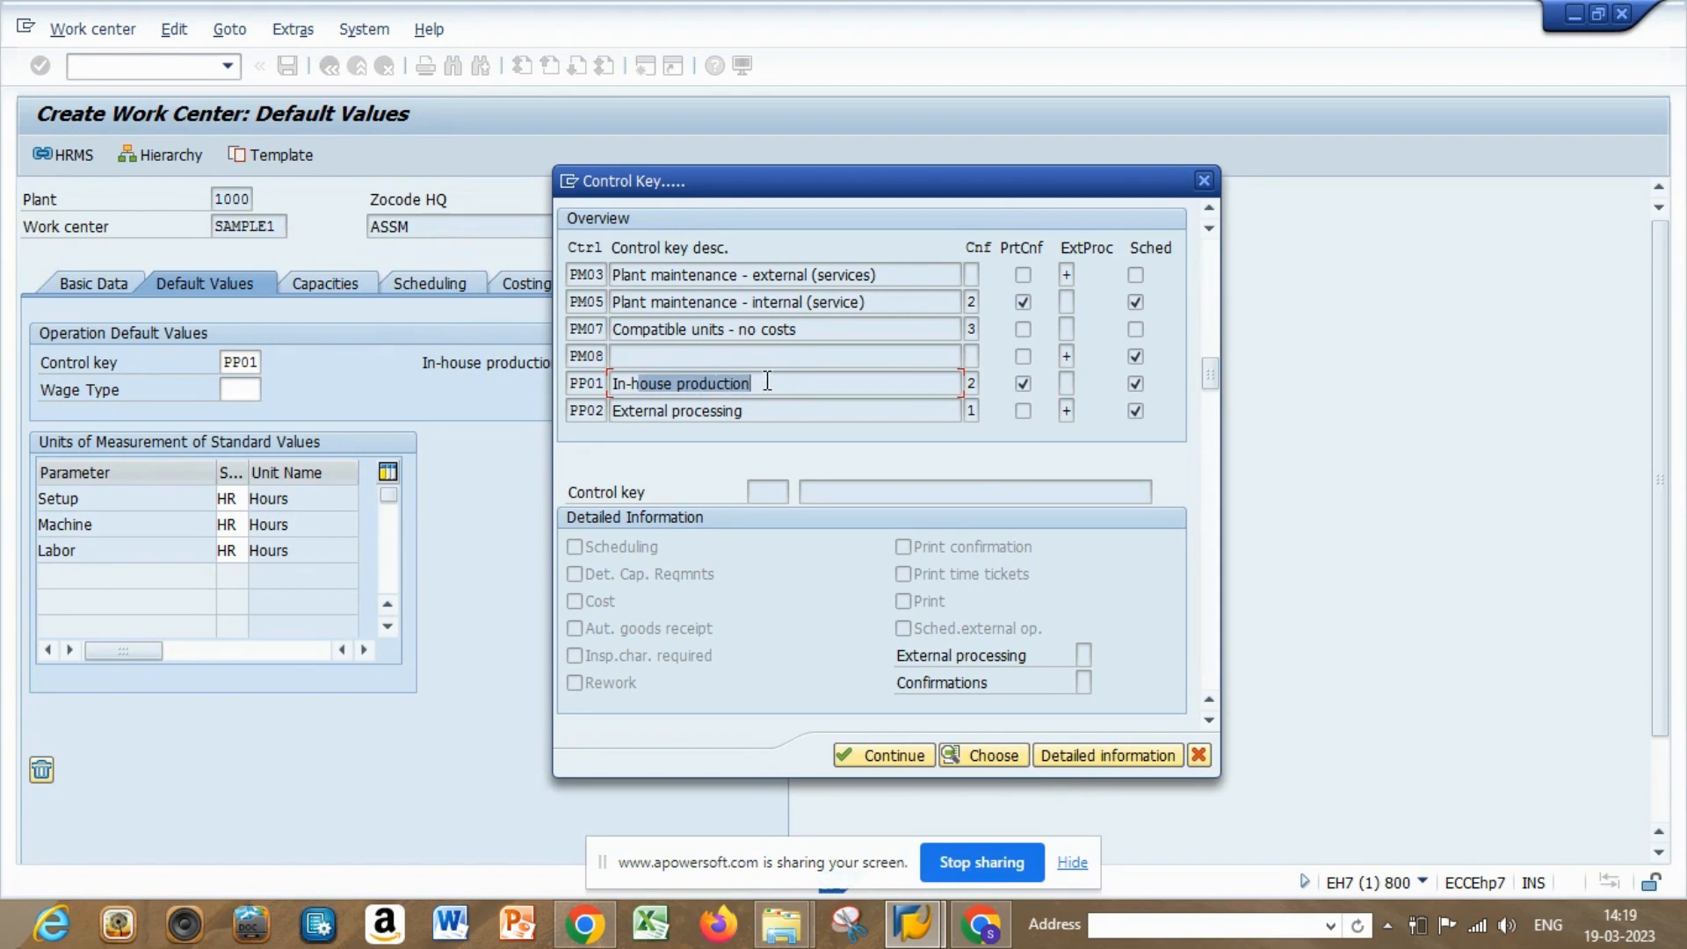
pyautogui.click(1067, 384)
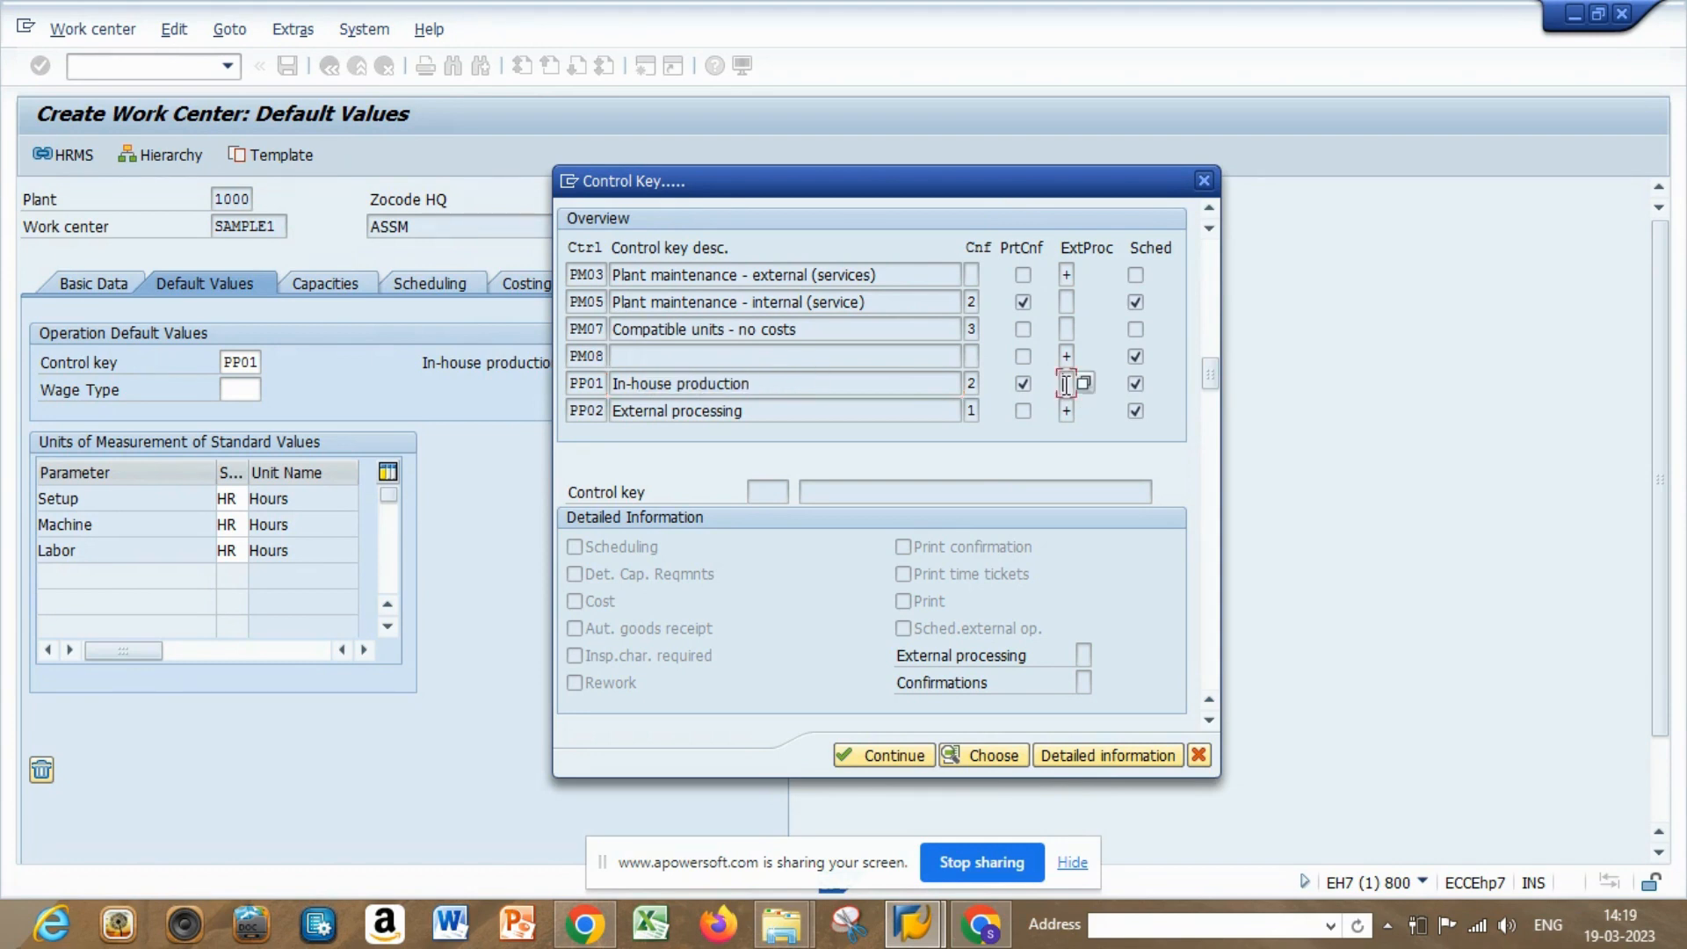
pyautogui.click(1084, 384)
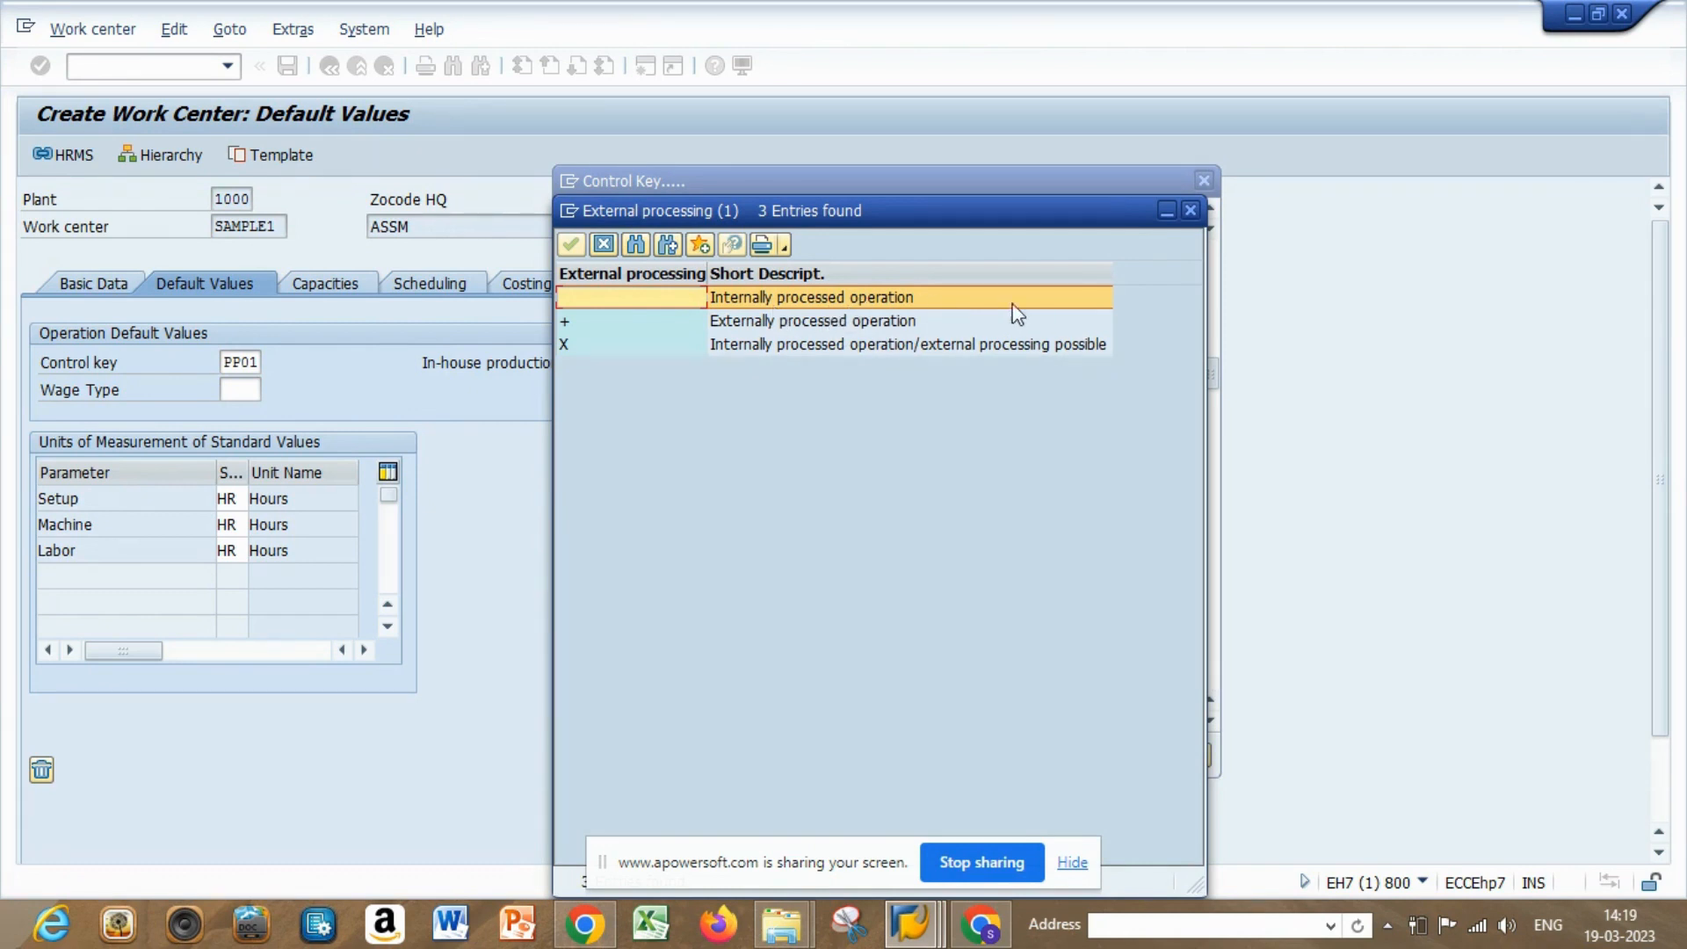
pyautogui.click(1187, 211)
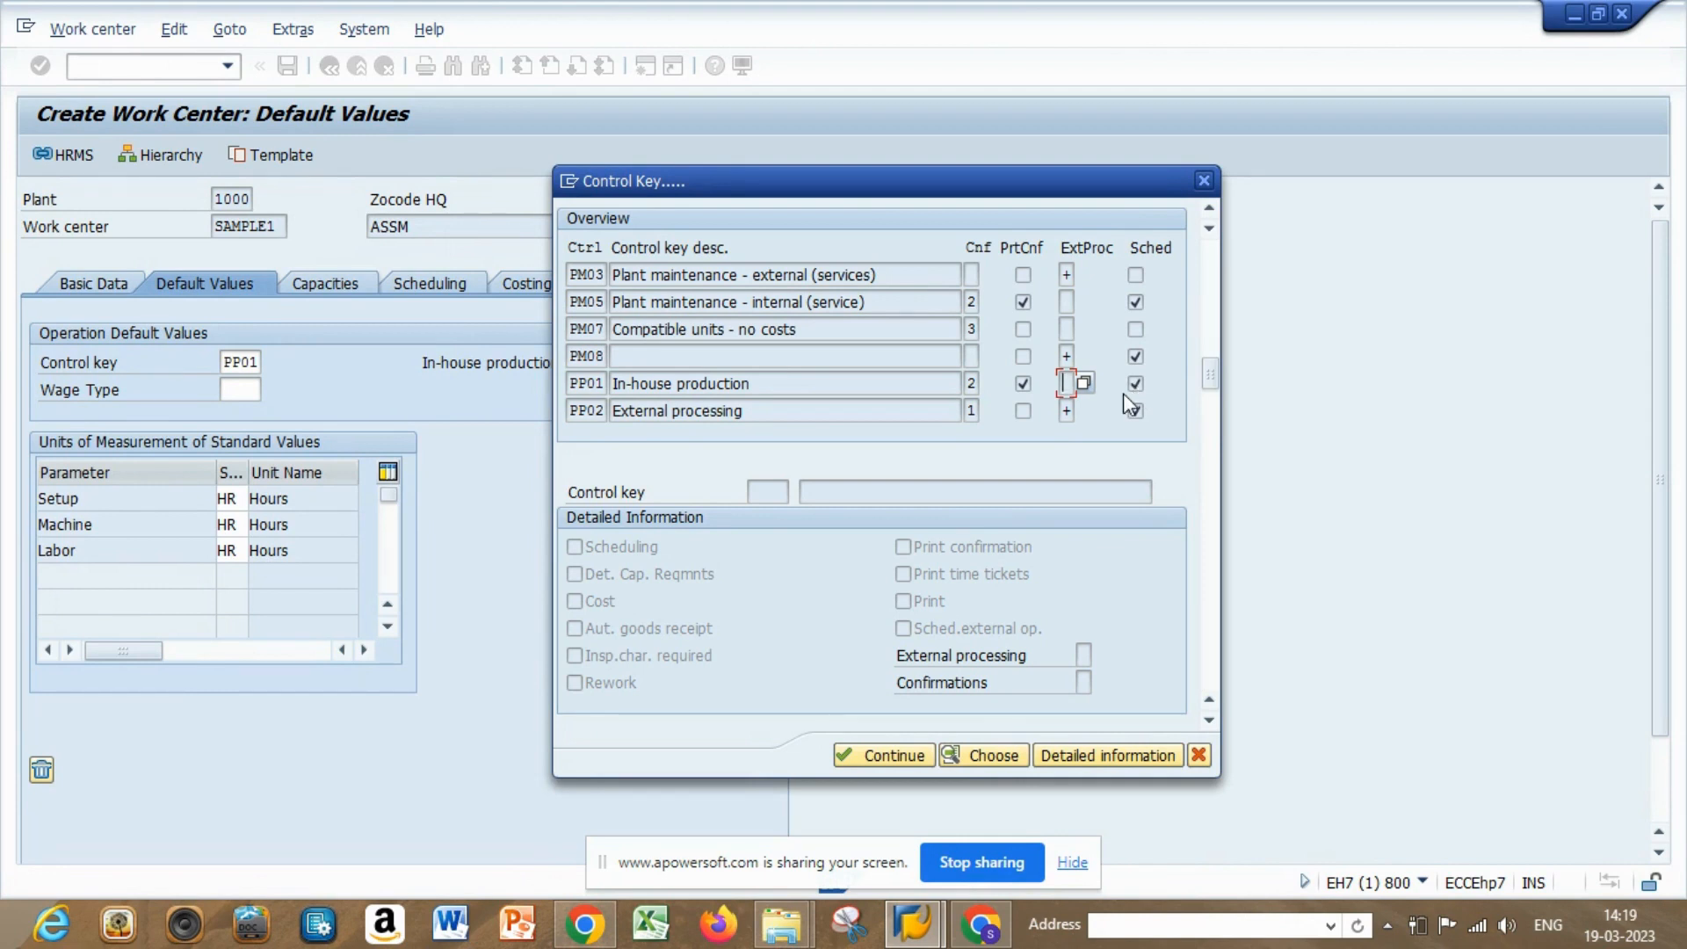
pyautogui.click(1204, 180)
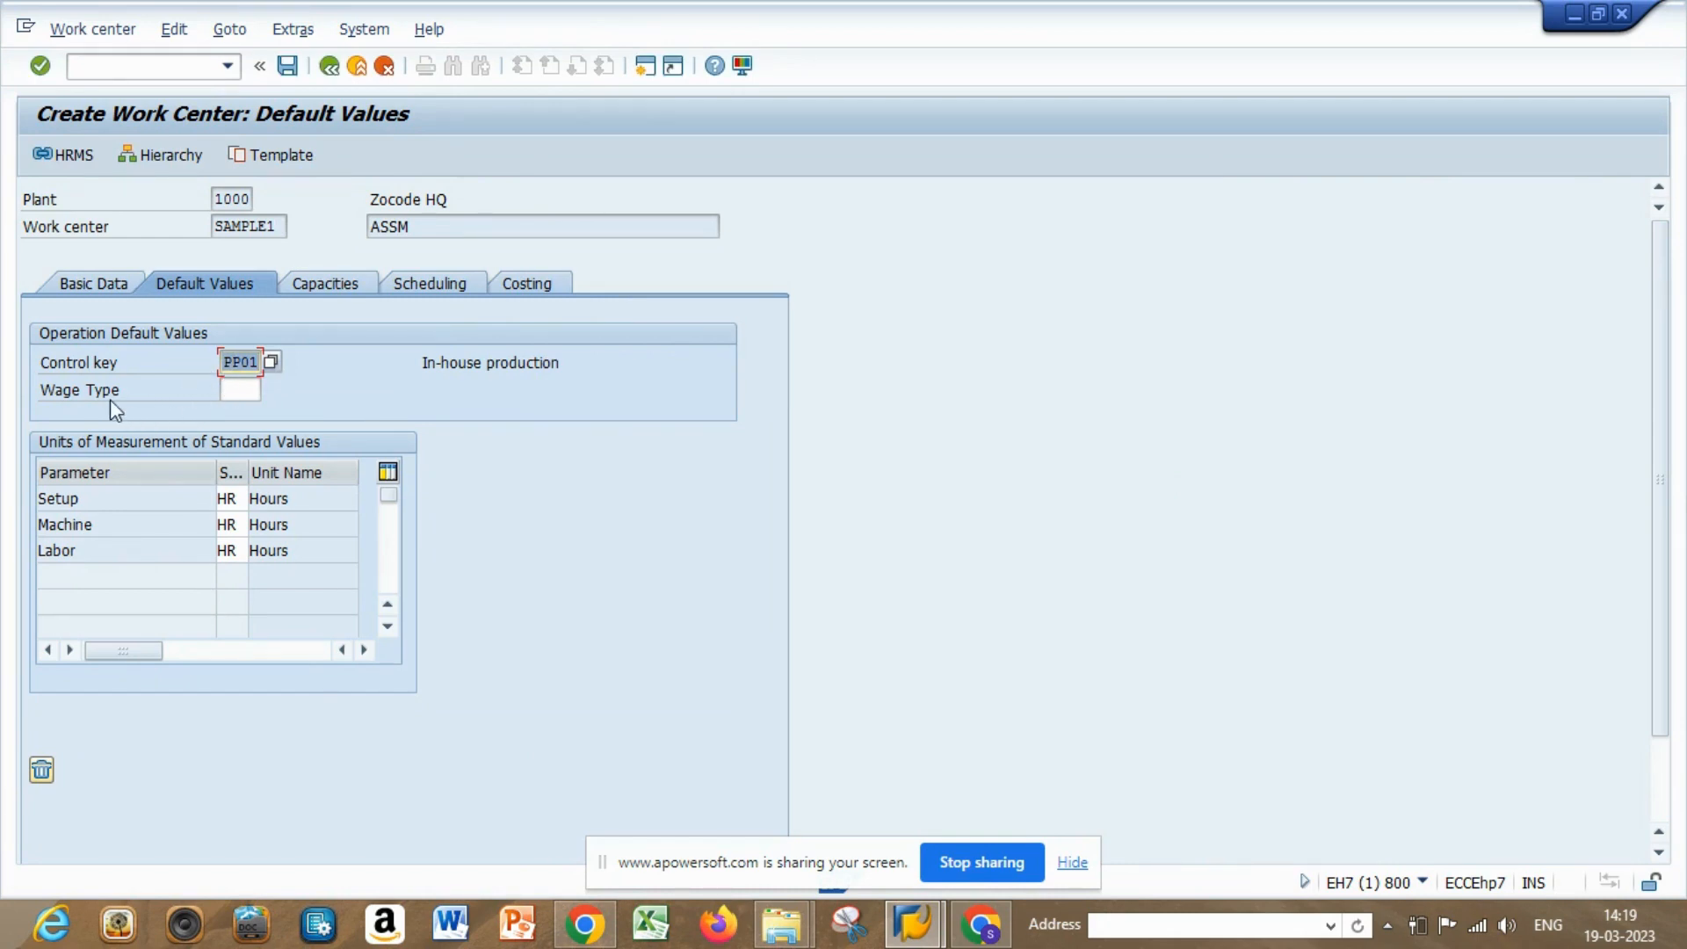
# Examine the wage type field and the standard value units for Setup, Machine and Labor
pyautogui.click(79, 398)
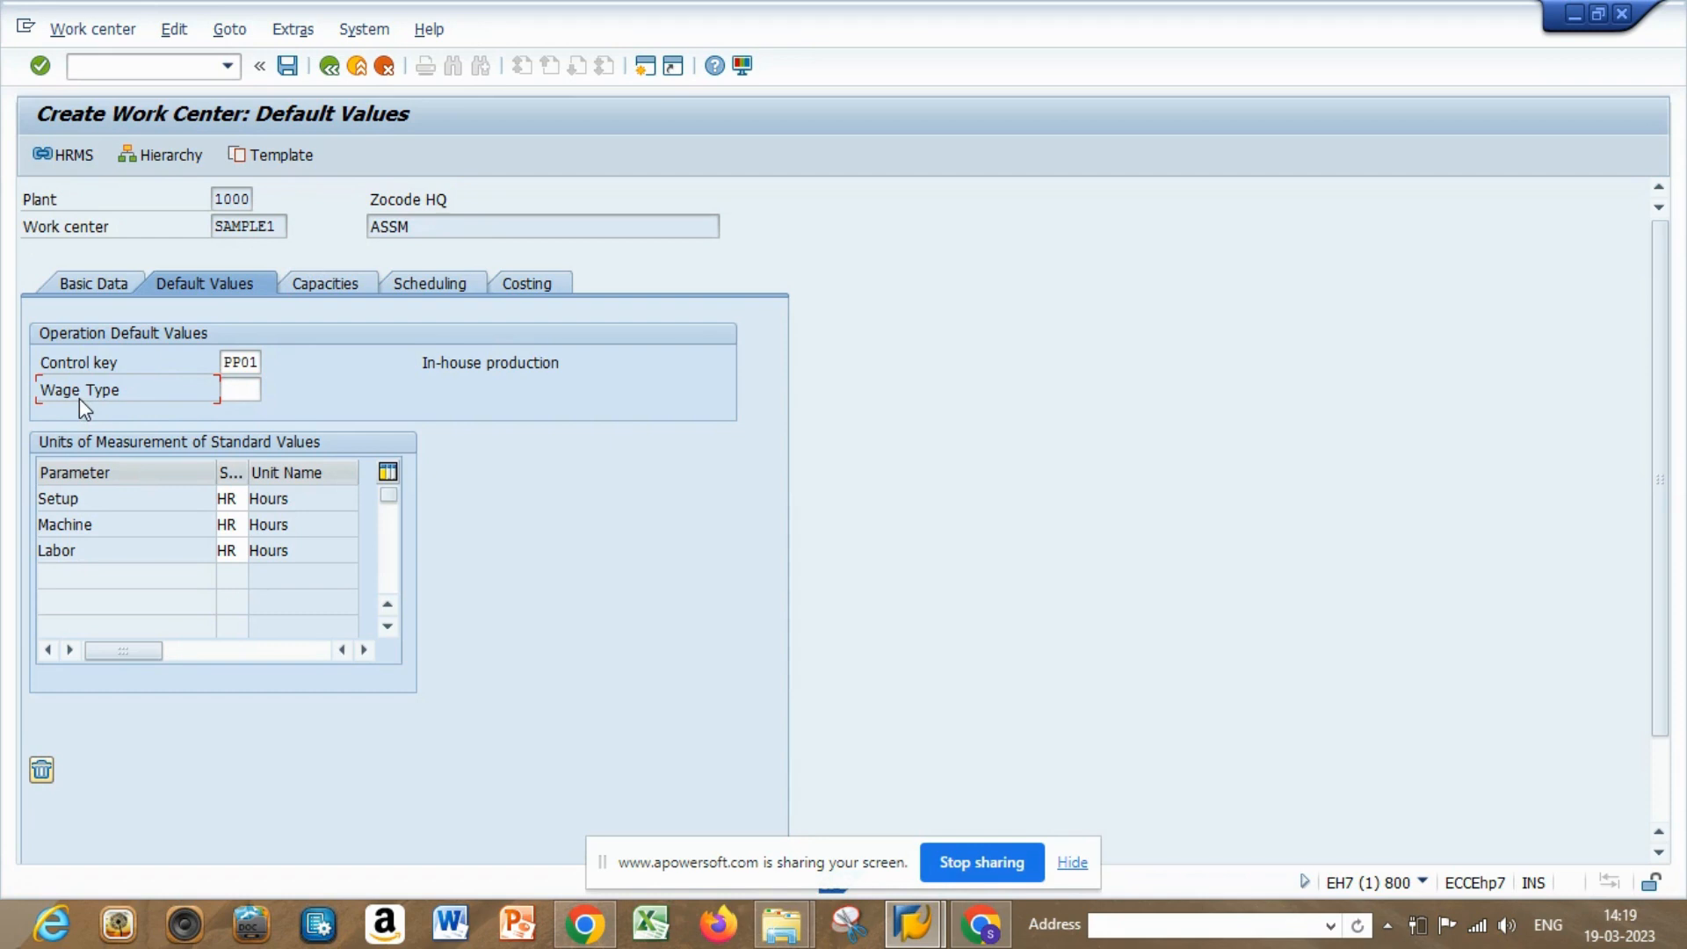
pyautogui.click(242, 498)
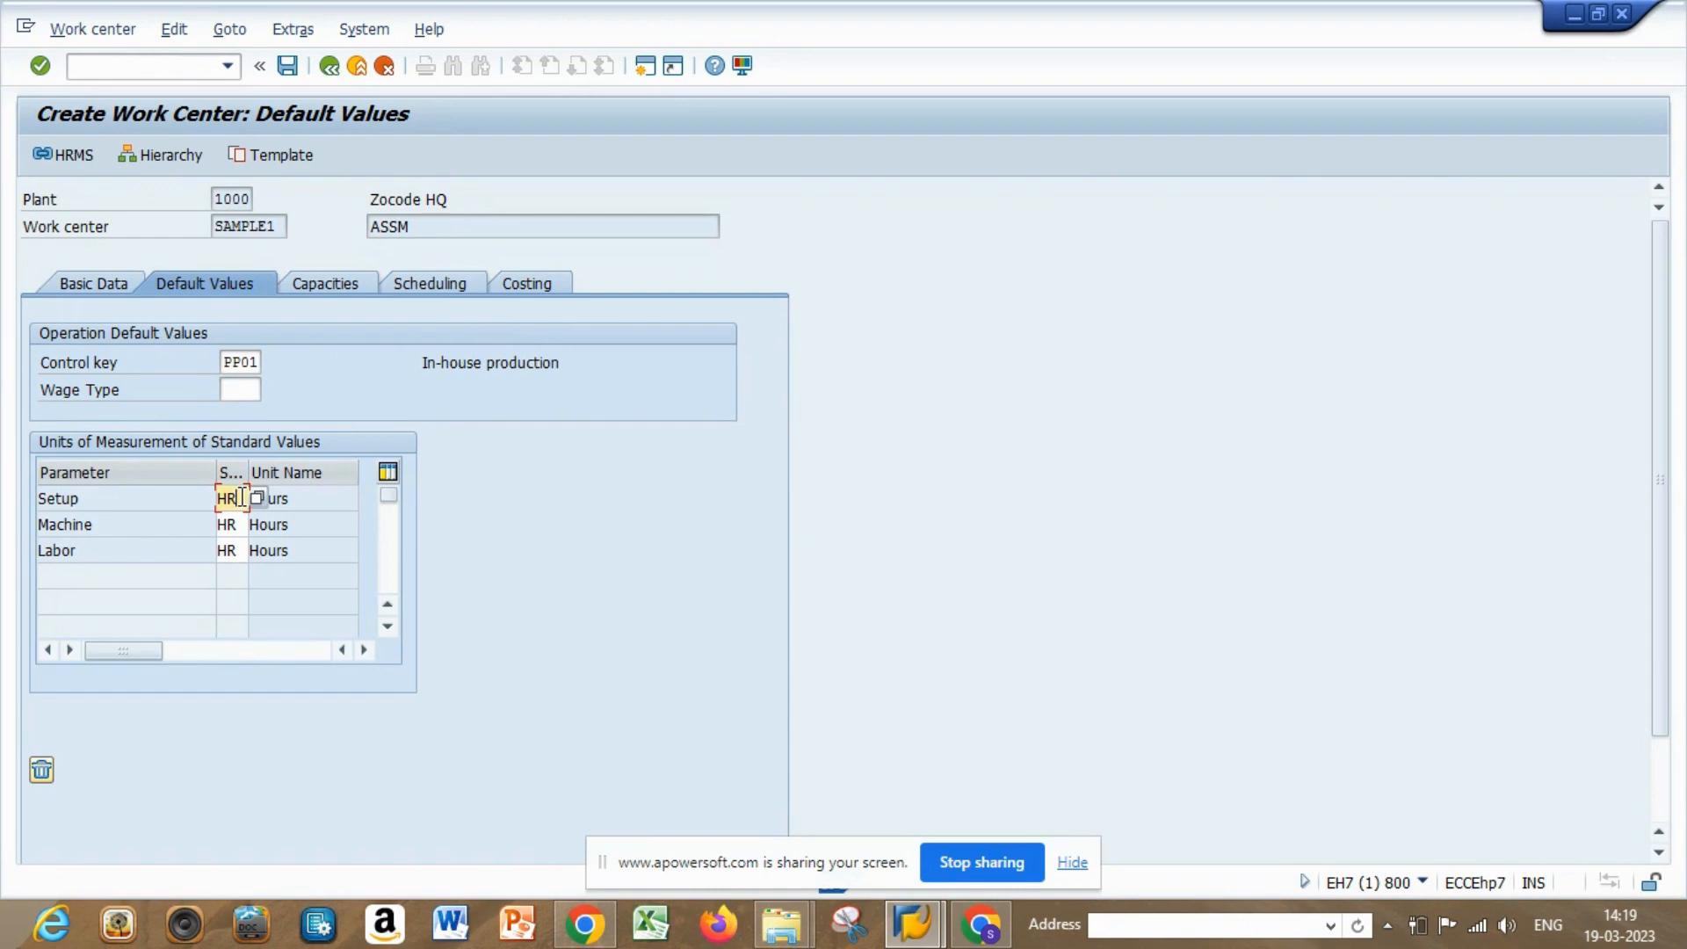
pyautogui.click(90, 498)
pyautogui.click(94, 525)
pyautogui.click(99, 553)
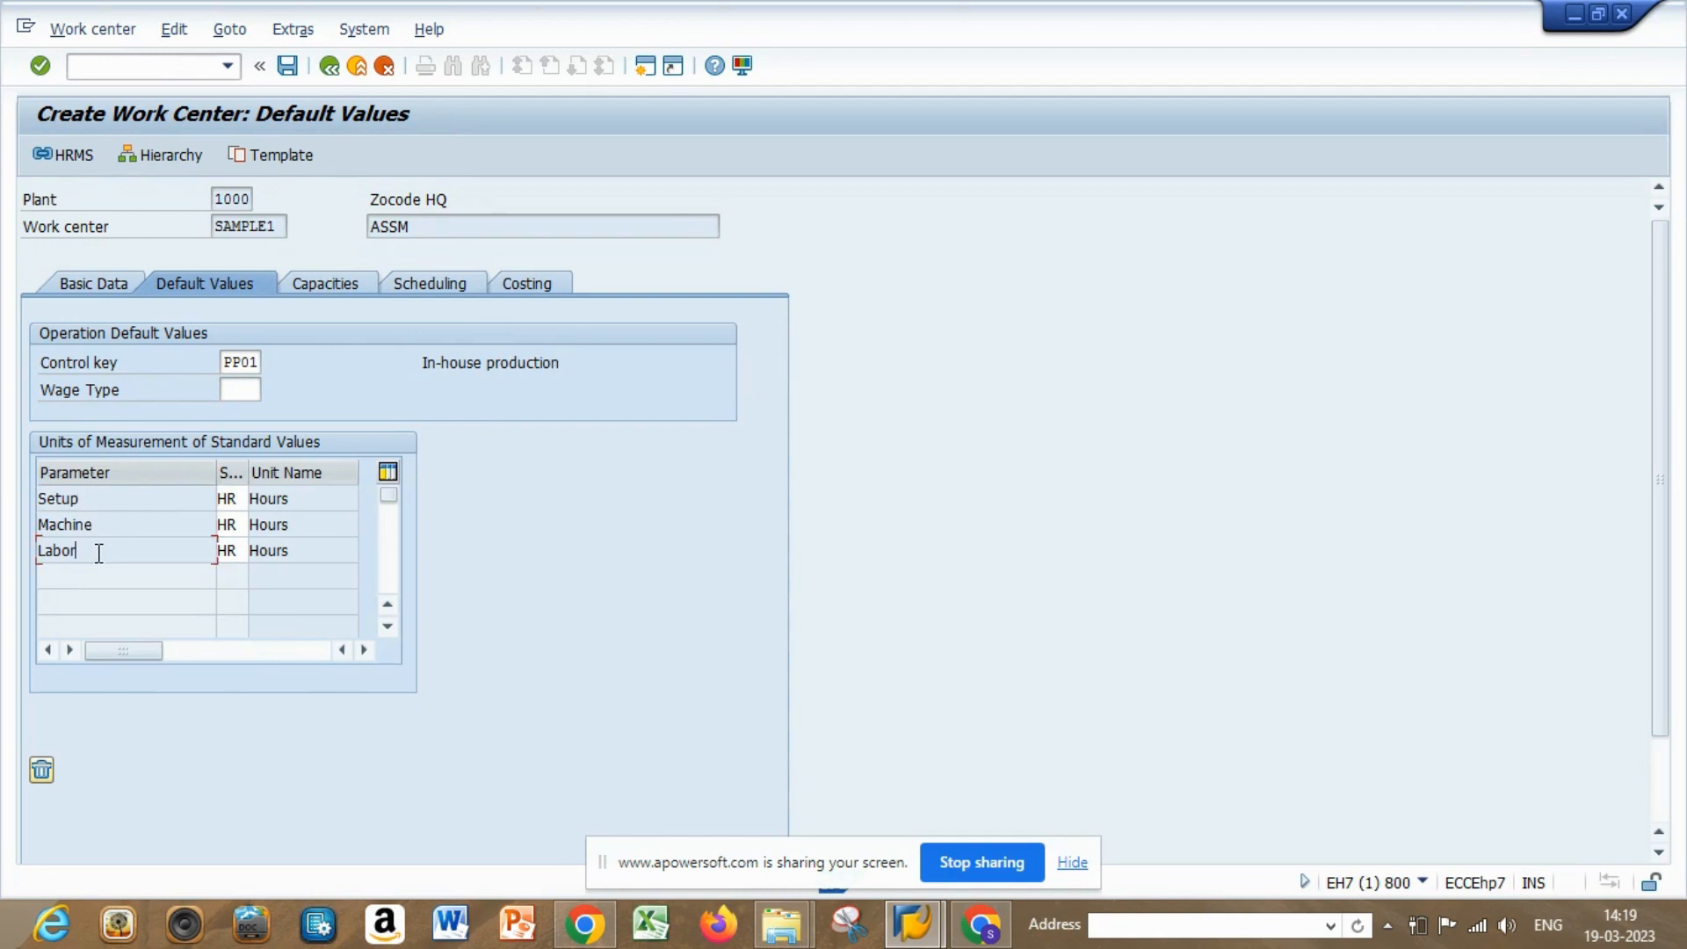
pyautogui.click(244, 498)
pyautogui.click(245, 524)
pyautogui.click(242, 501)
pyautogui.click(240, 526)
pyautogui.click(238, 553)
# Proceed to the capacity overview and assign SAP005 (Prod: Setup reqmts) as the Machine capacity's setup formula
pyautogui.click(318, 285)
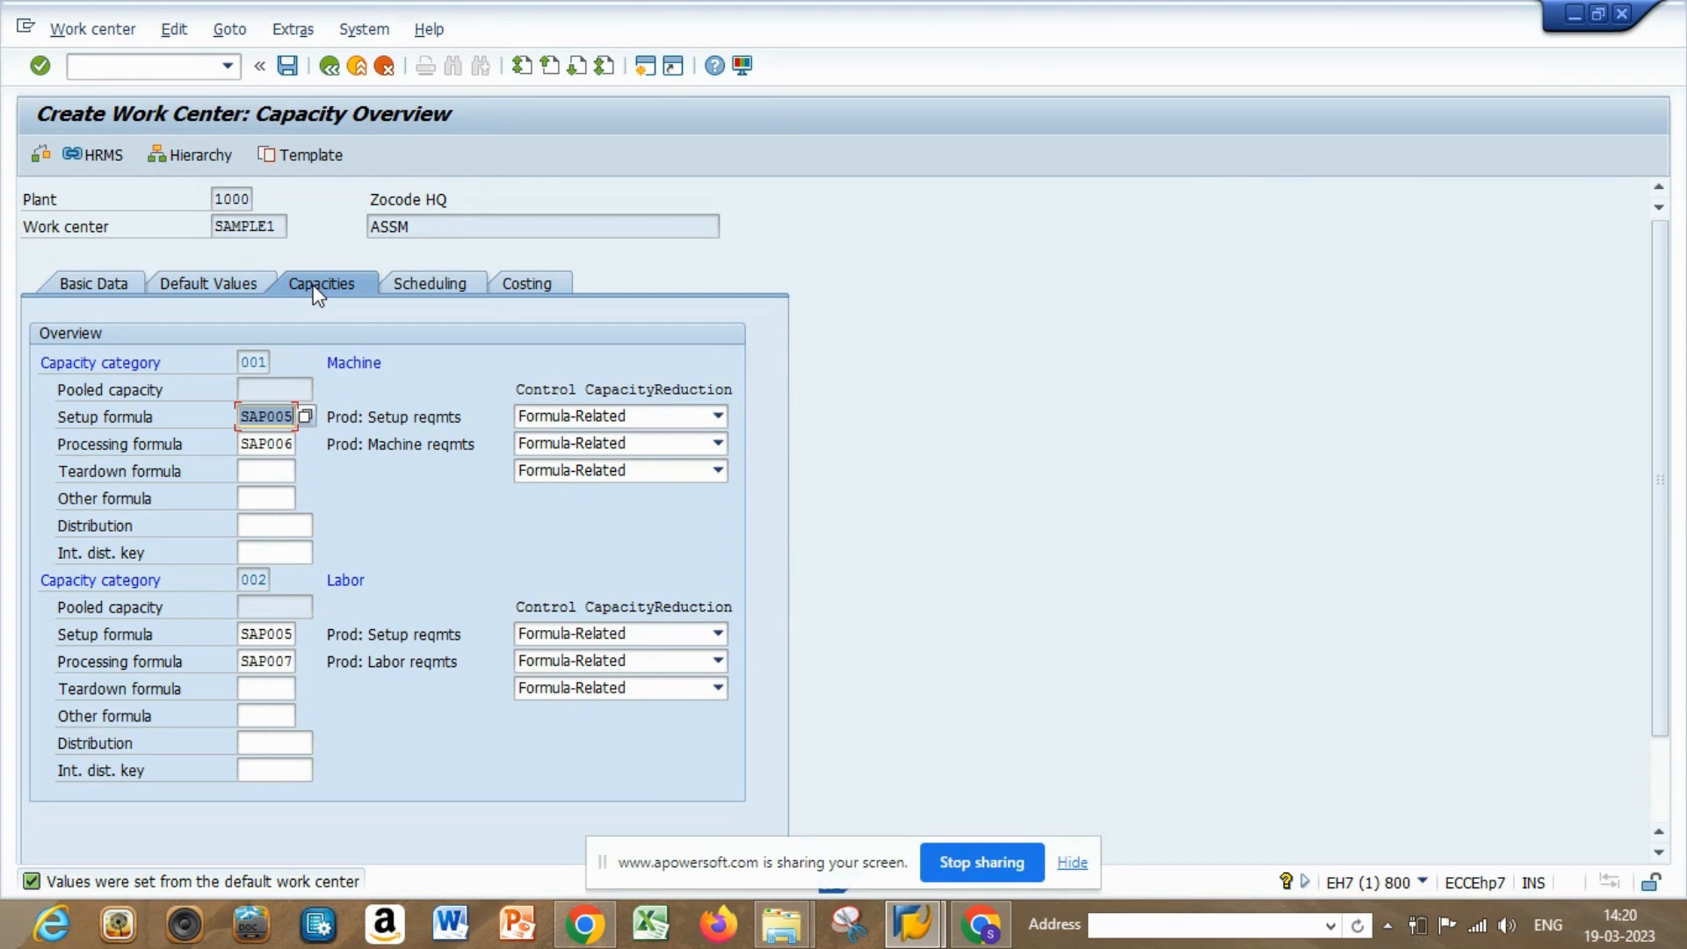
pyautogui.click(281, 446)
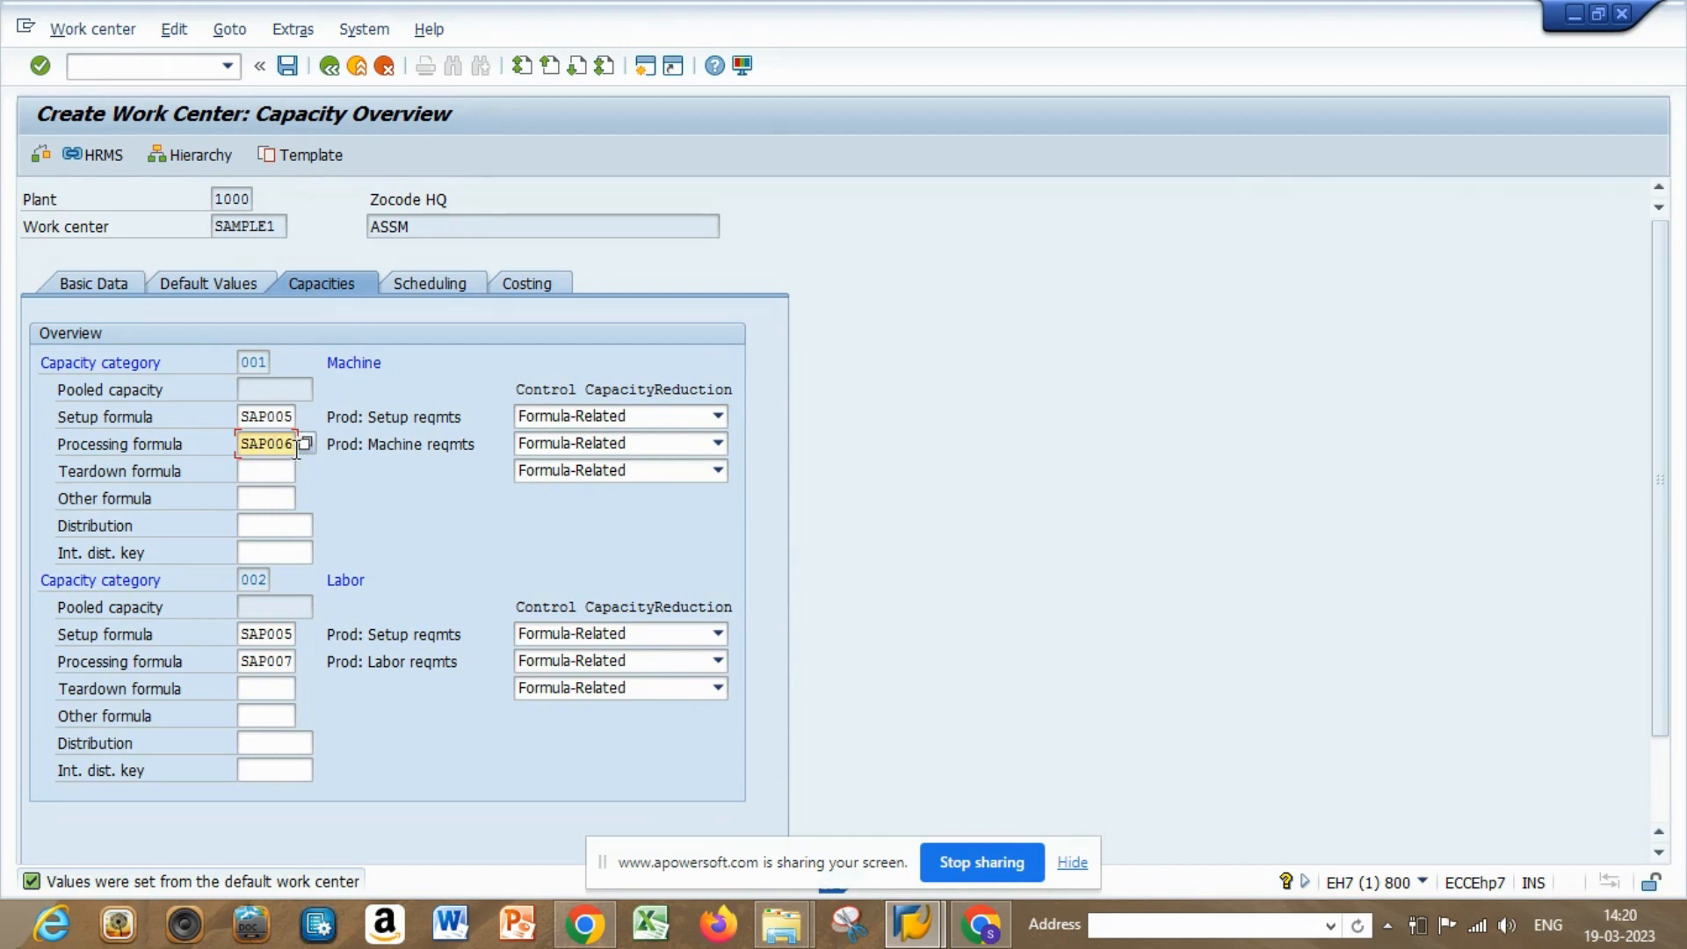
pyautogui.click(297, 418)
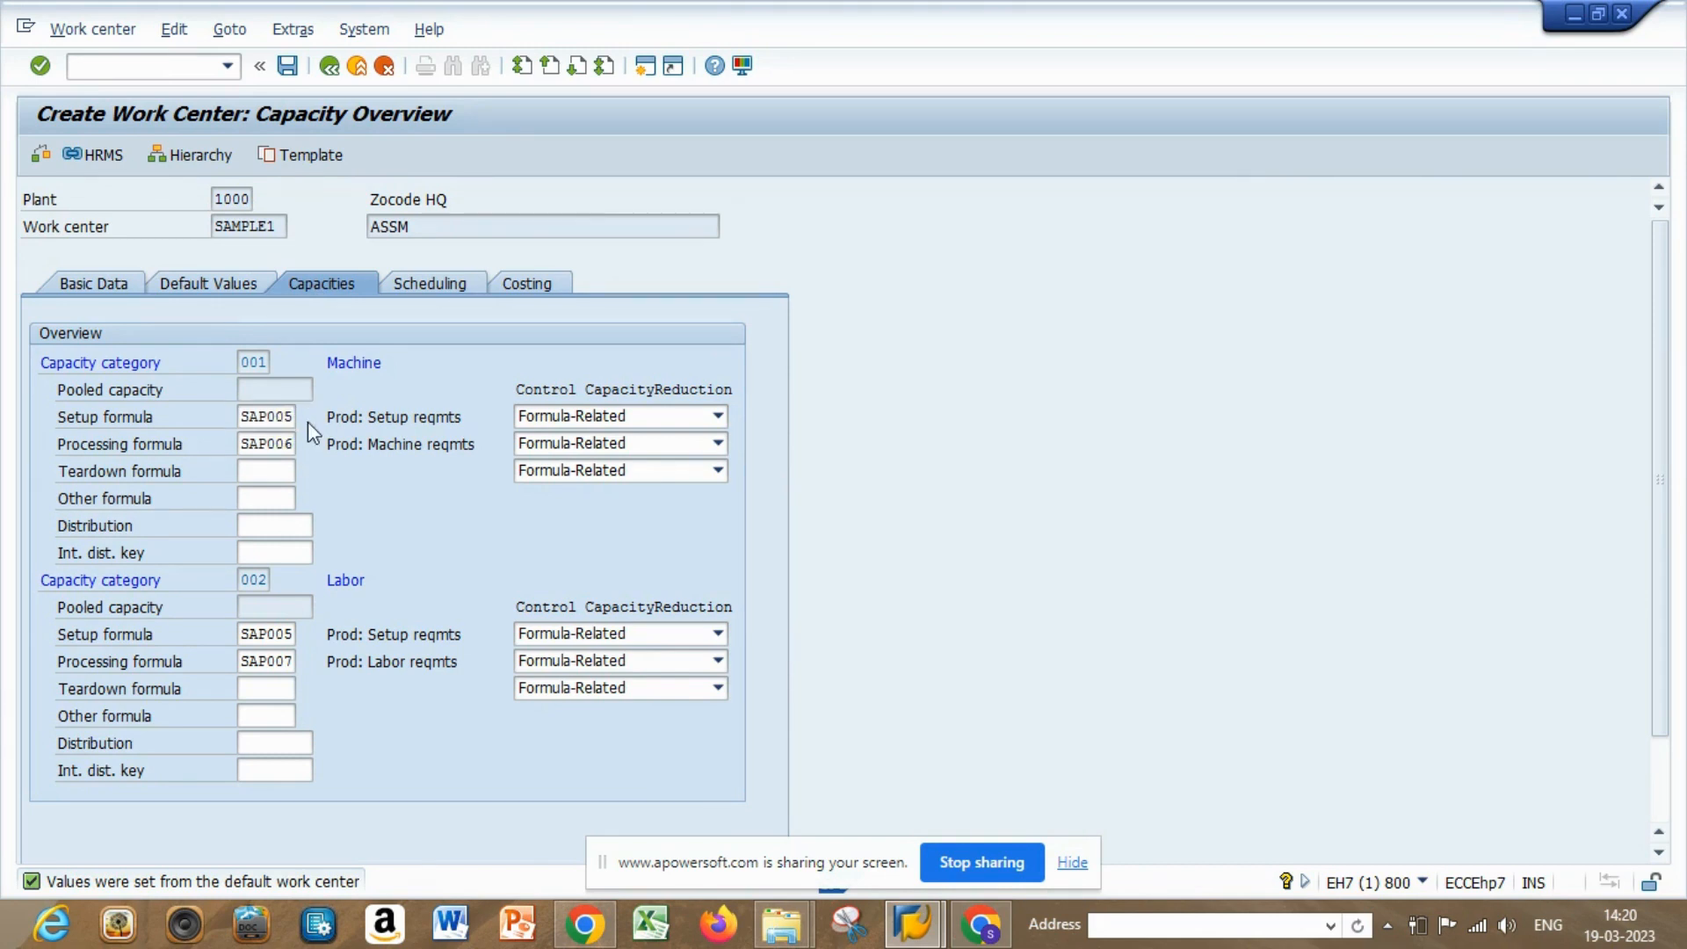
pyautogui.click(306, 417)
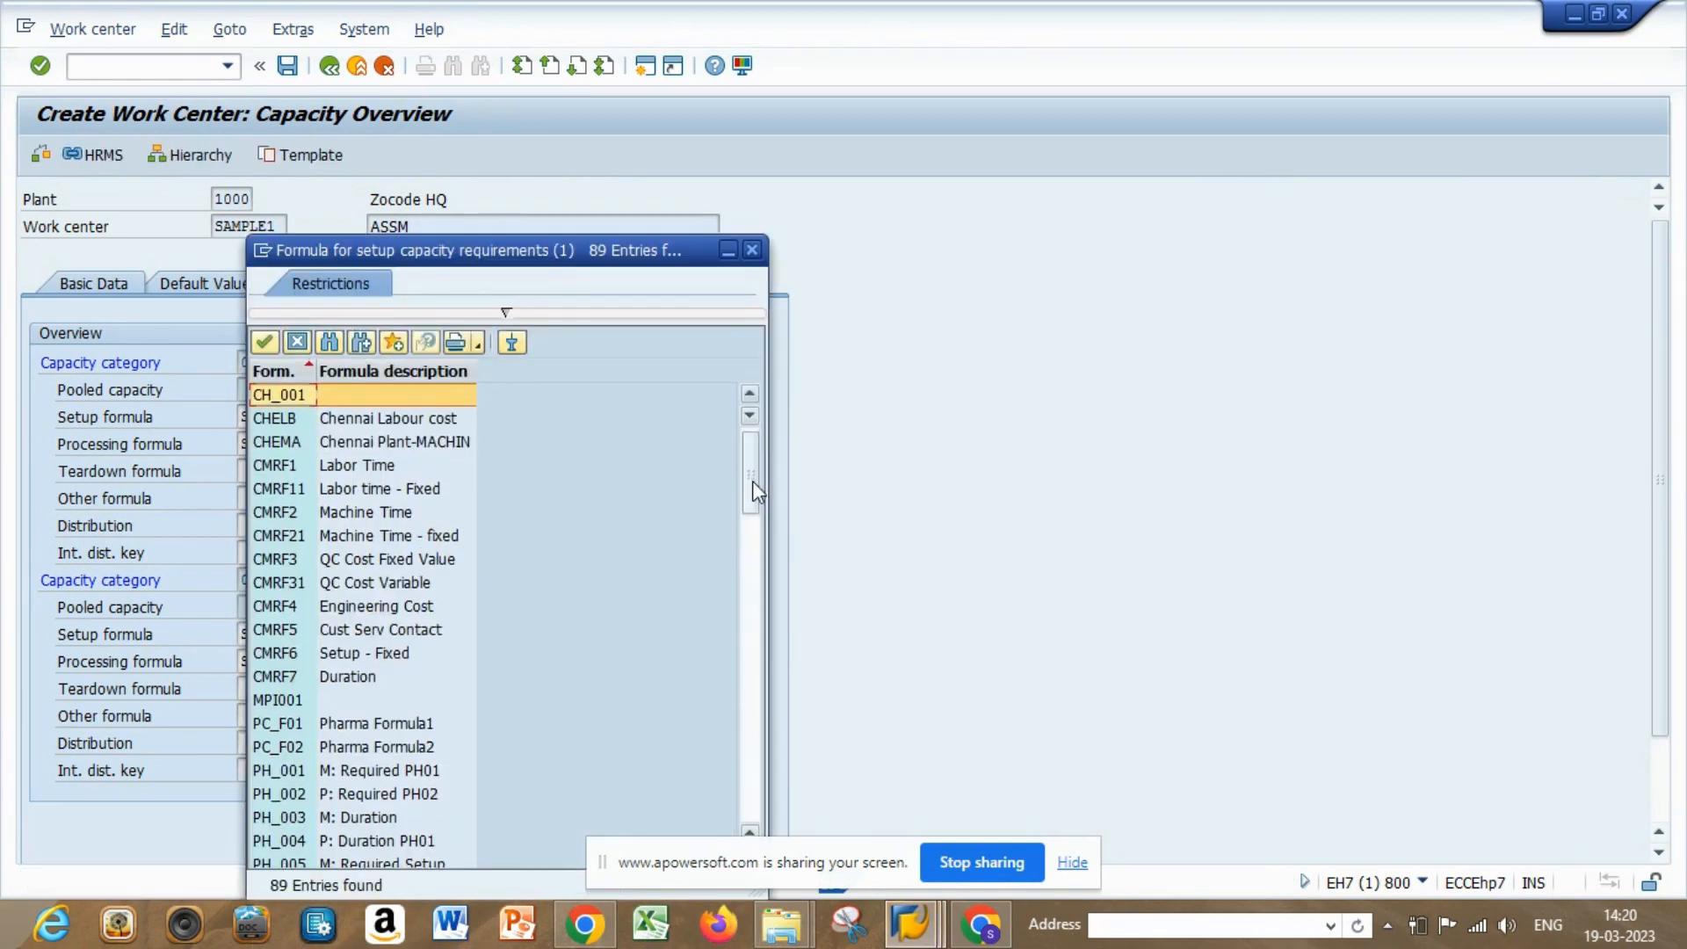
pyautogui.scroll(-2, 753, 511)
pyautogui.moveTo(752, 510); pyautogui.dragTo(752, 632)
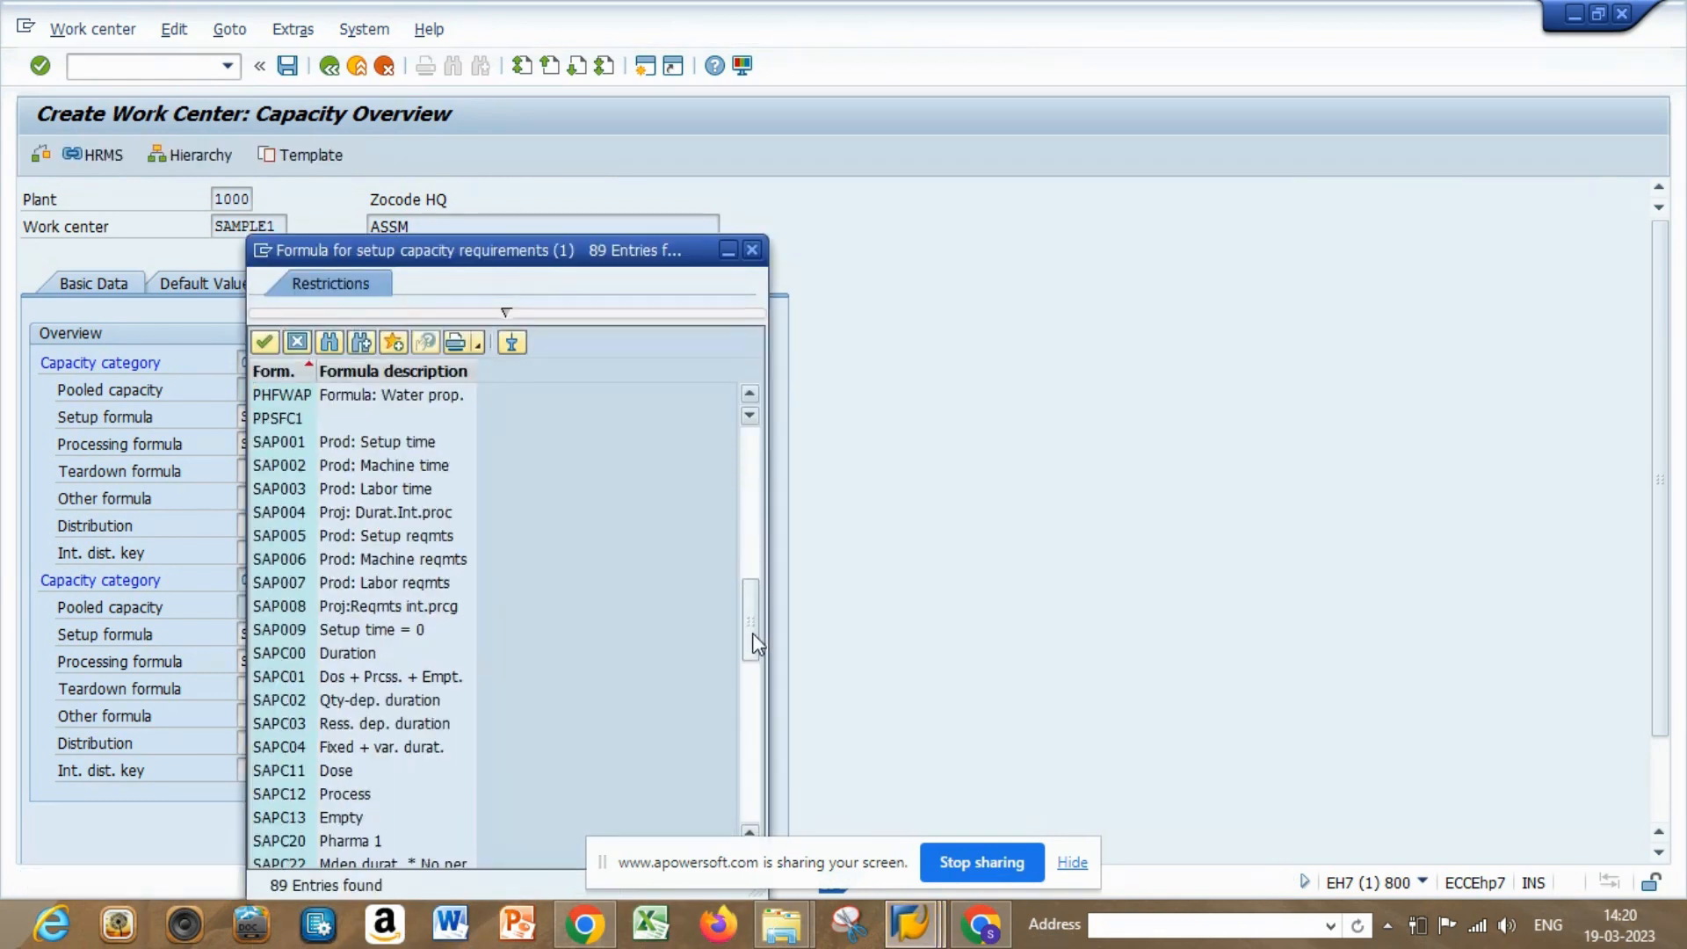
pyautogui.doubleClick(376, 538)
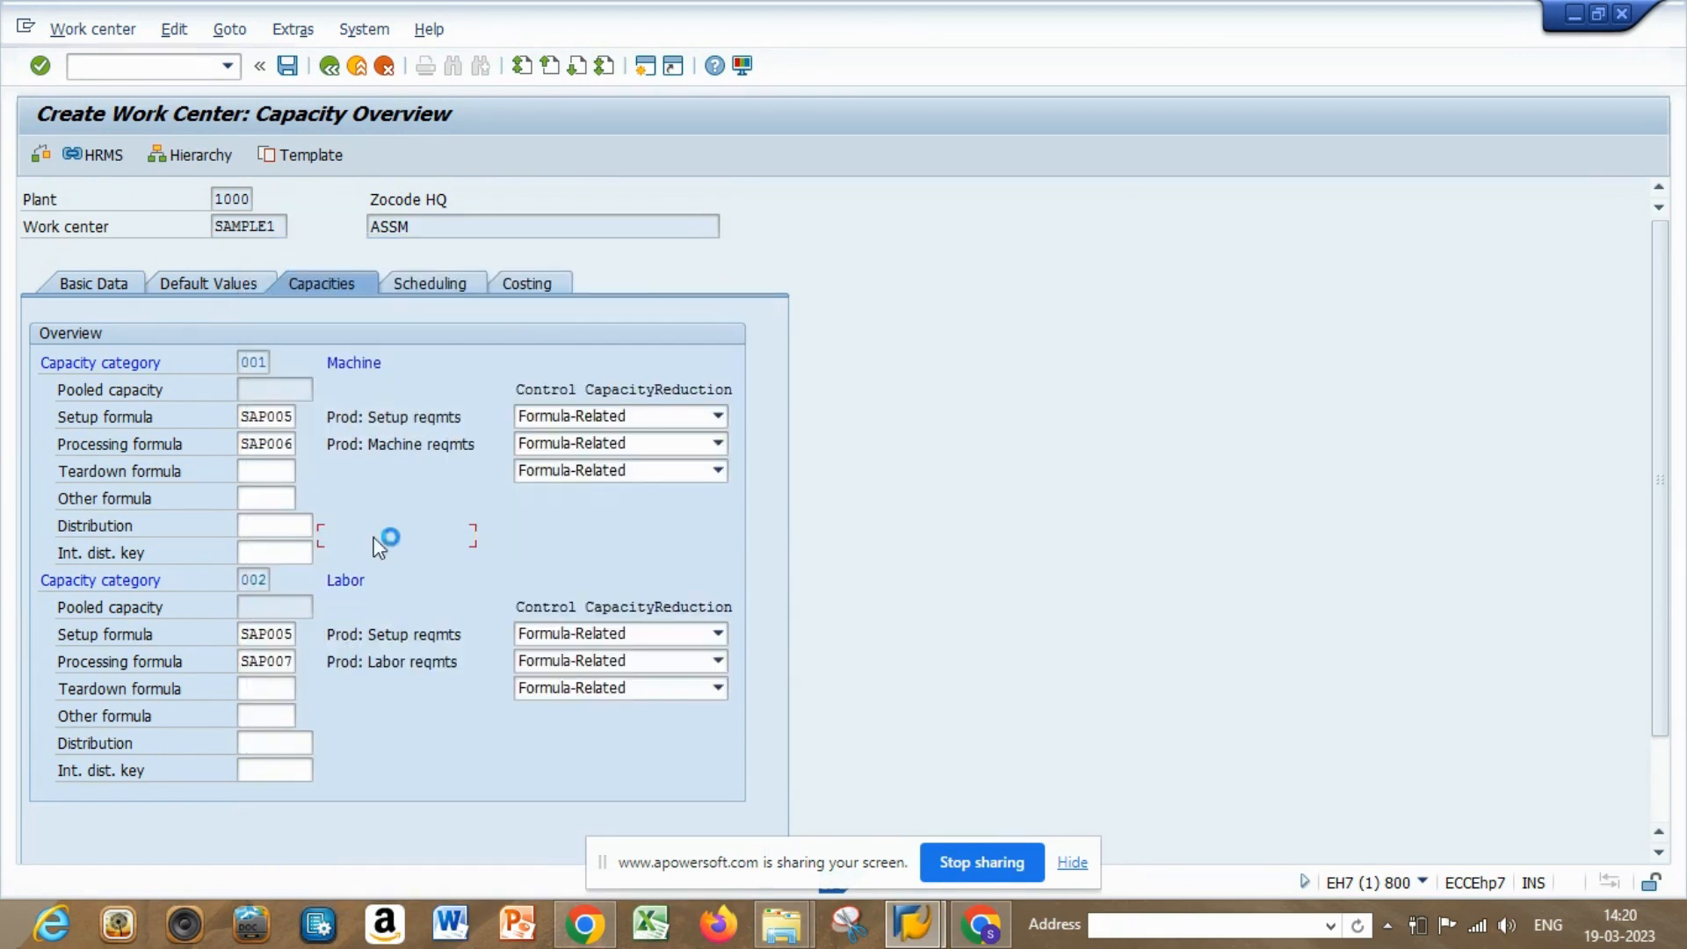
pyautogui.click(414, 413)
# Proceed to the scheduling data and set the scheduling basis capacity category to 001 Machine
pyautogui.click(428, 281)
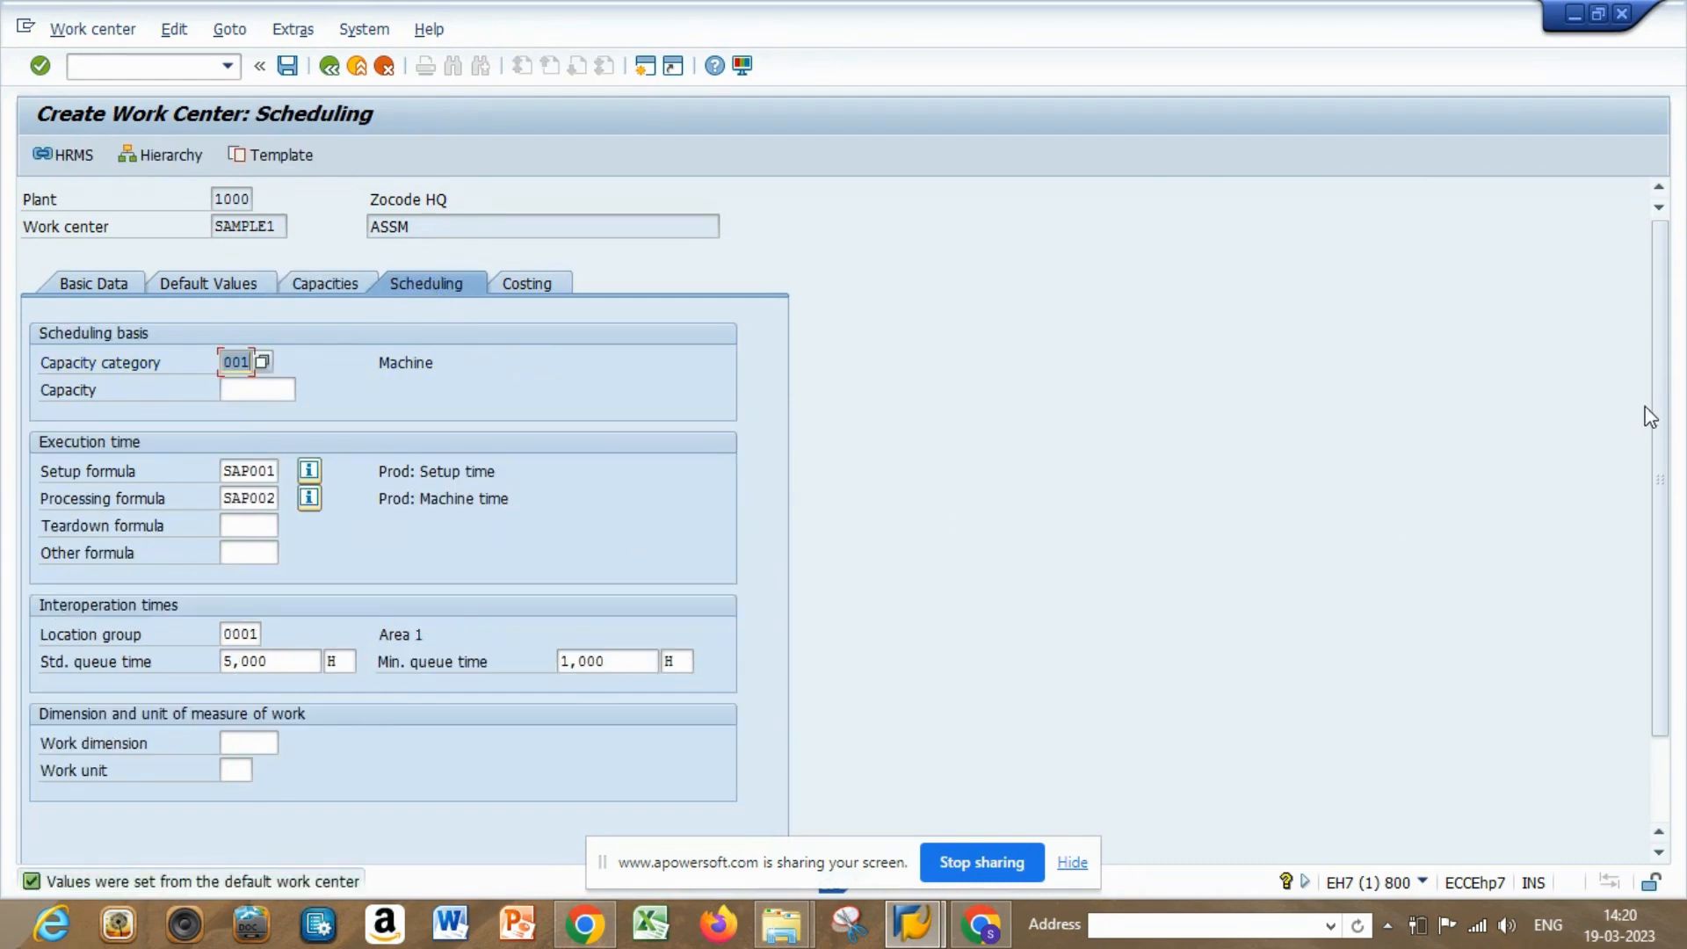
pyautogui.moveTo(1648, 408); pyautogui.dragTo(1659, 489)
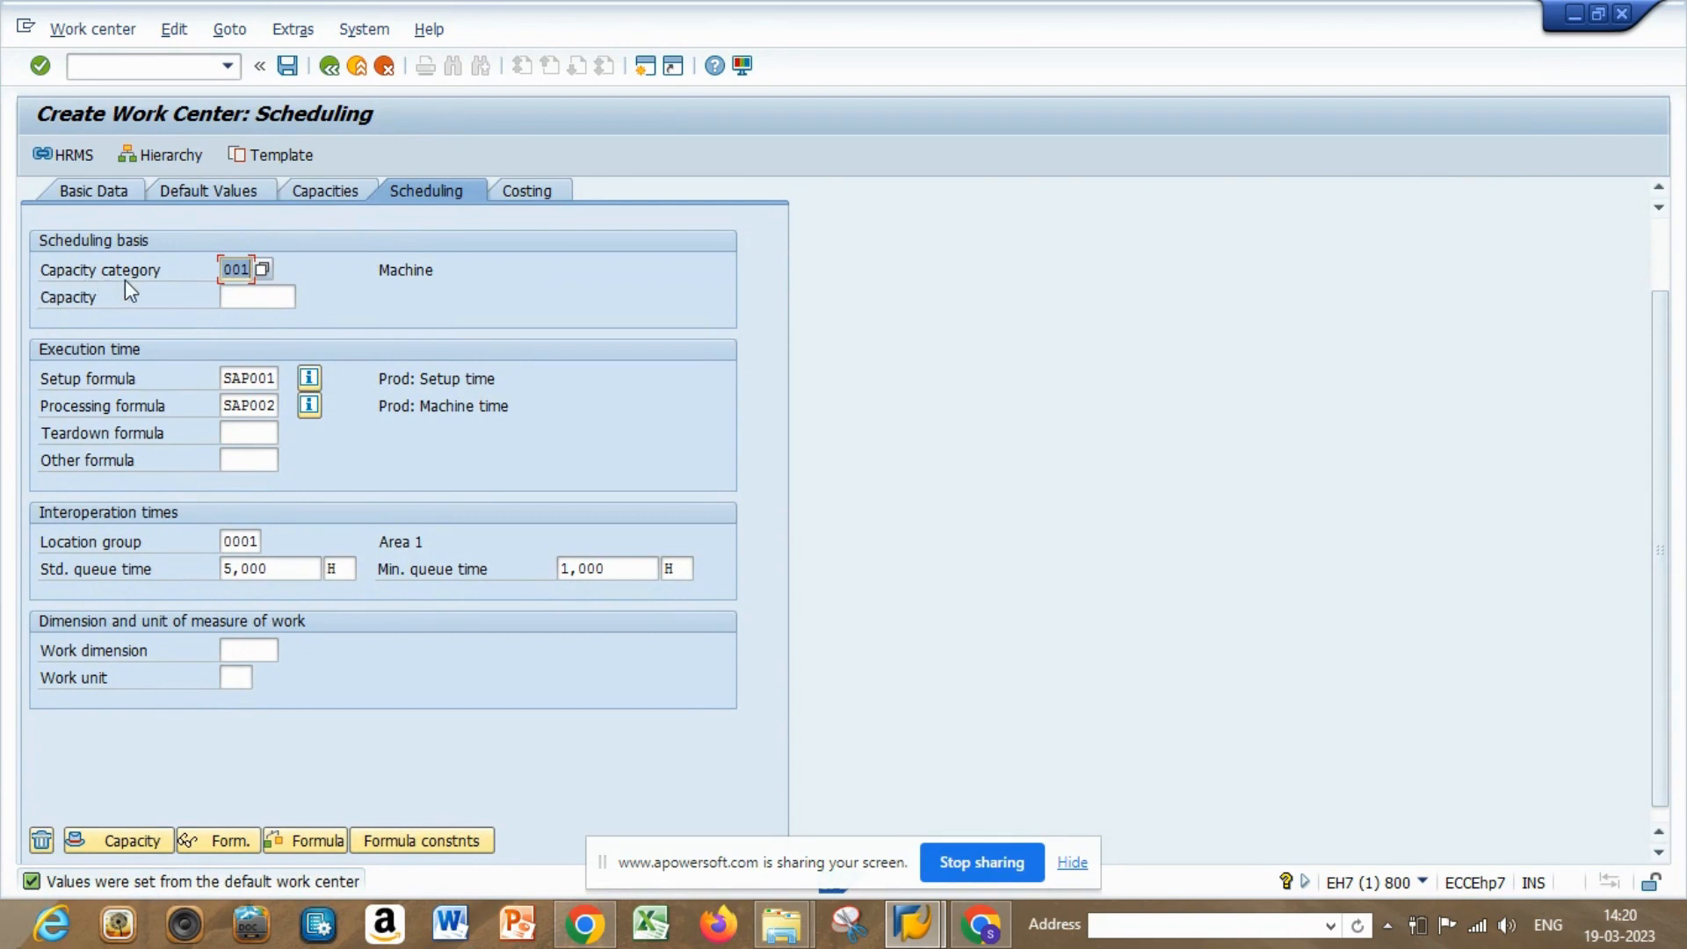
pyautogui.moveTo(446, 274); pyautogui.dragTo(342, 278)
pyautogui.click(234, 273)
pyautogui.click(257, 274)
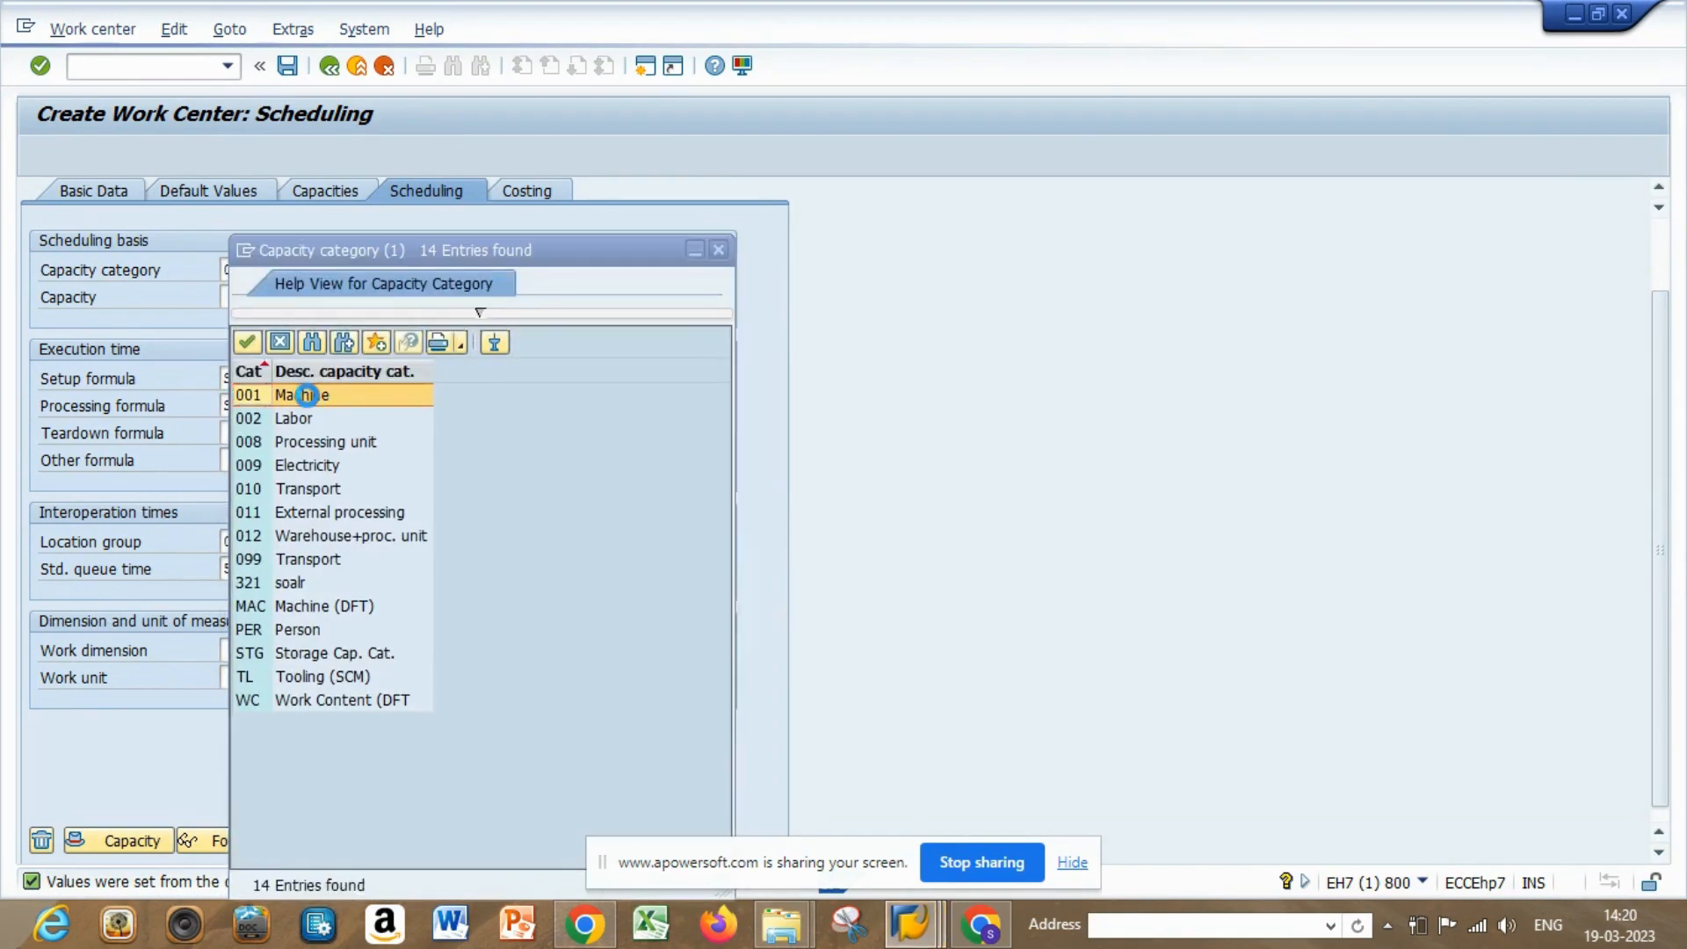
pyautogui.doubleClick(307, 395)
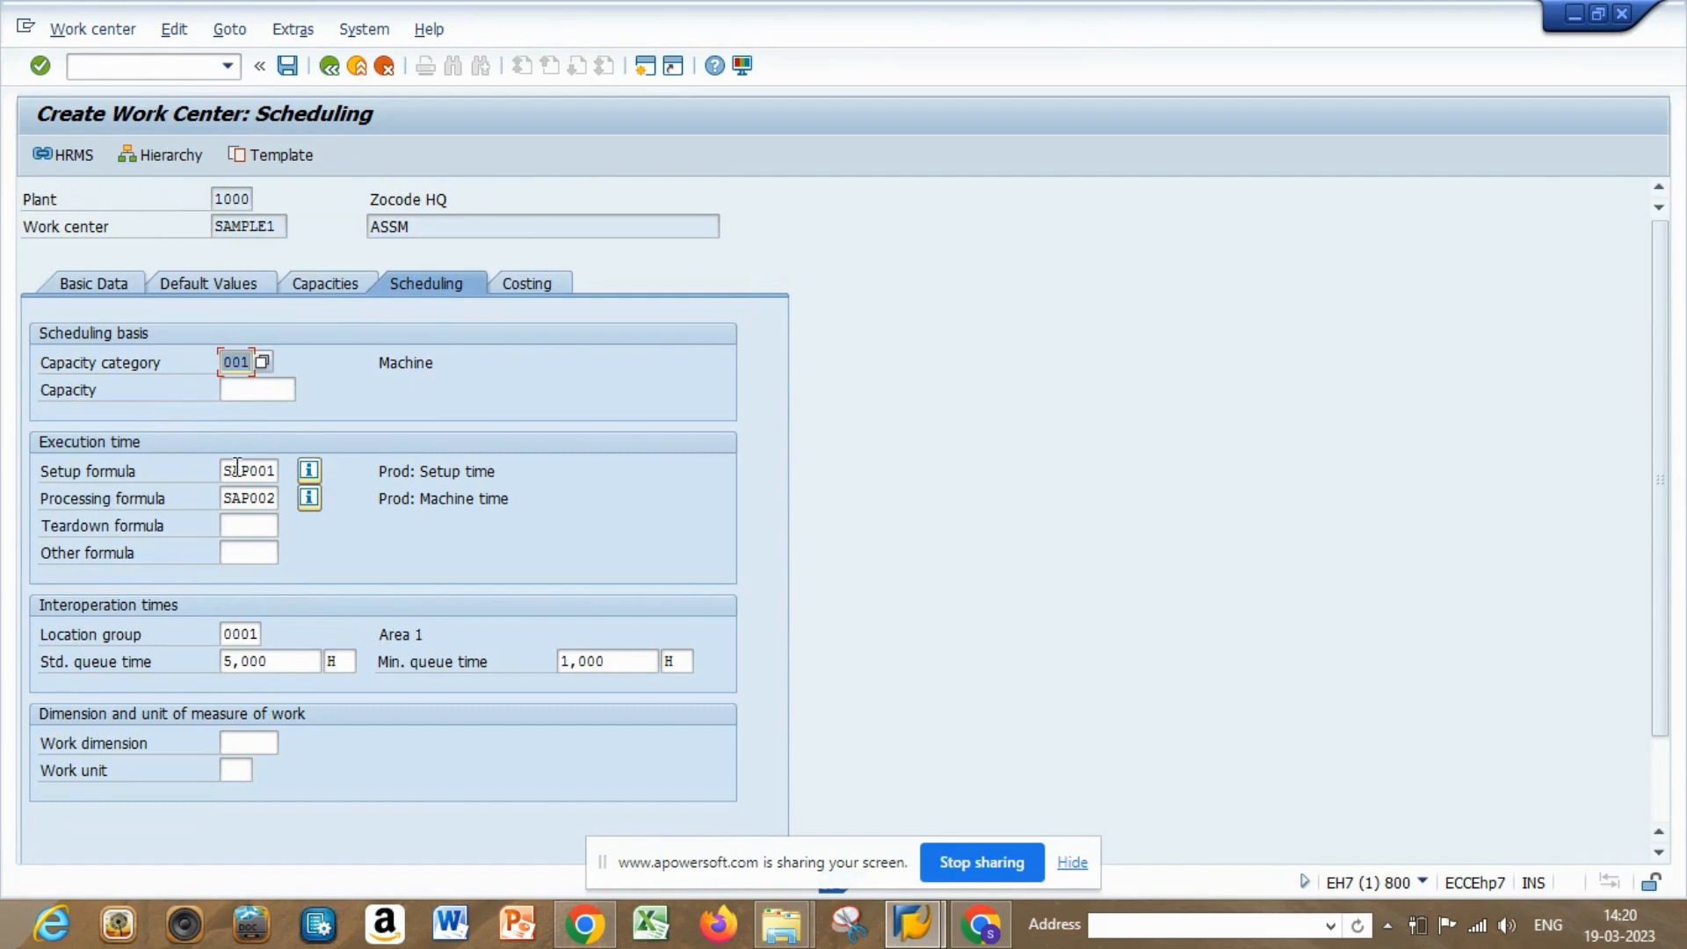
# Review the available setup time formulas, including SAP001 and SAP002, and close the list without choosing one
pyautogui.click(268, 471)
pyautogui.click(288, 472)
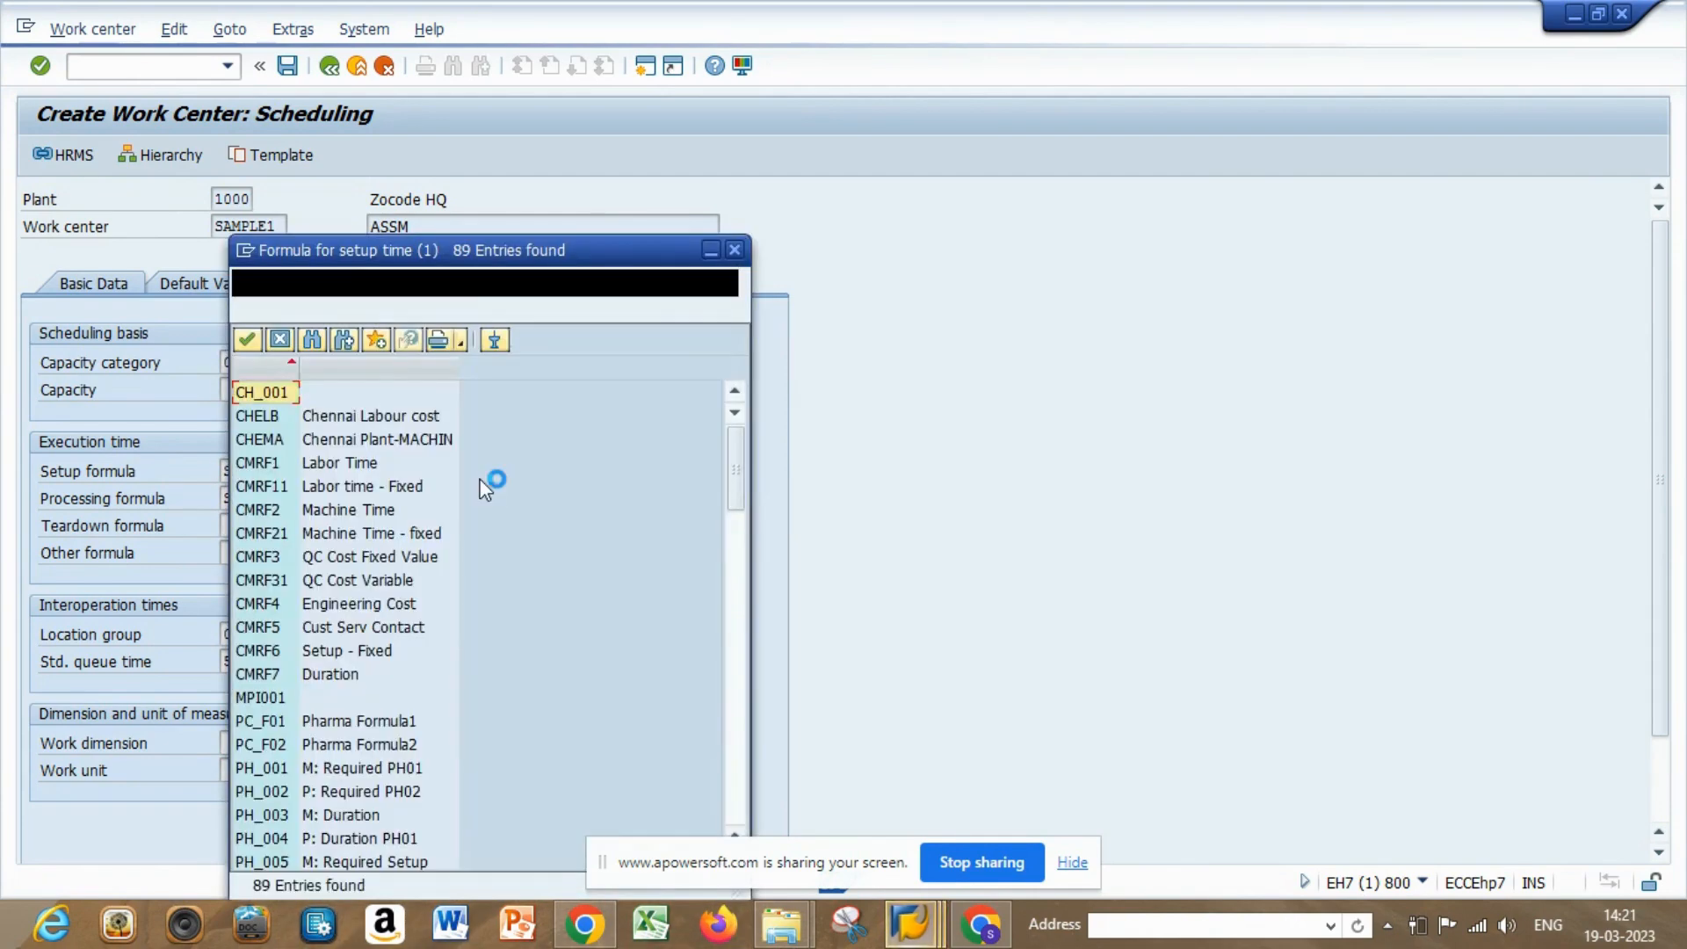
pyautogui.moveTo(489, 264); pyautogui.dragTo(754, 183)
pyautogui.scroll(-4, 572, 667)
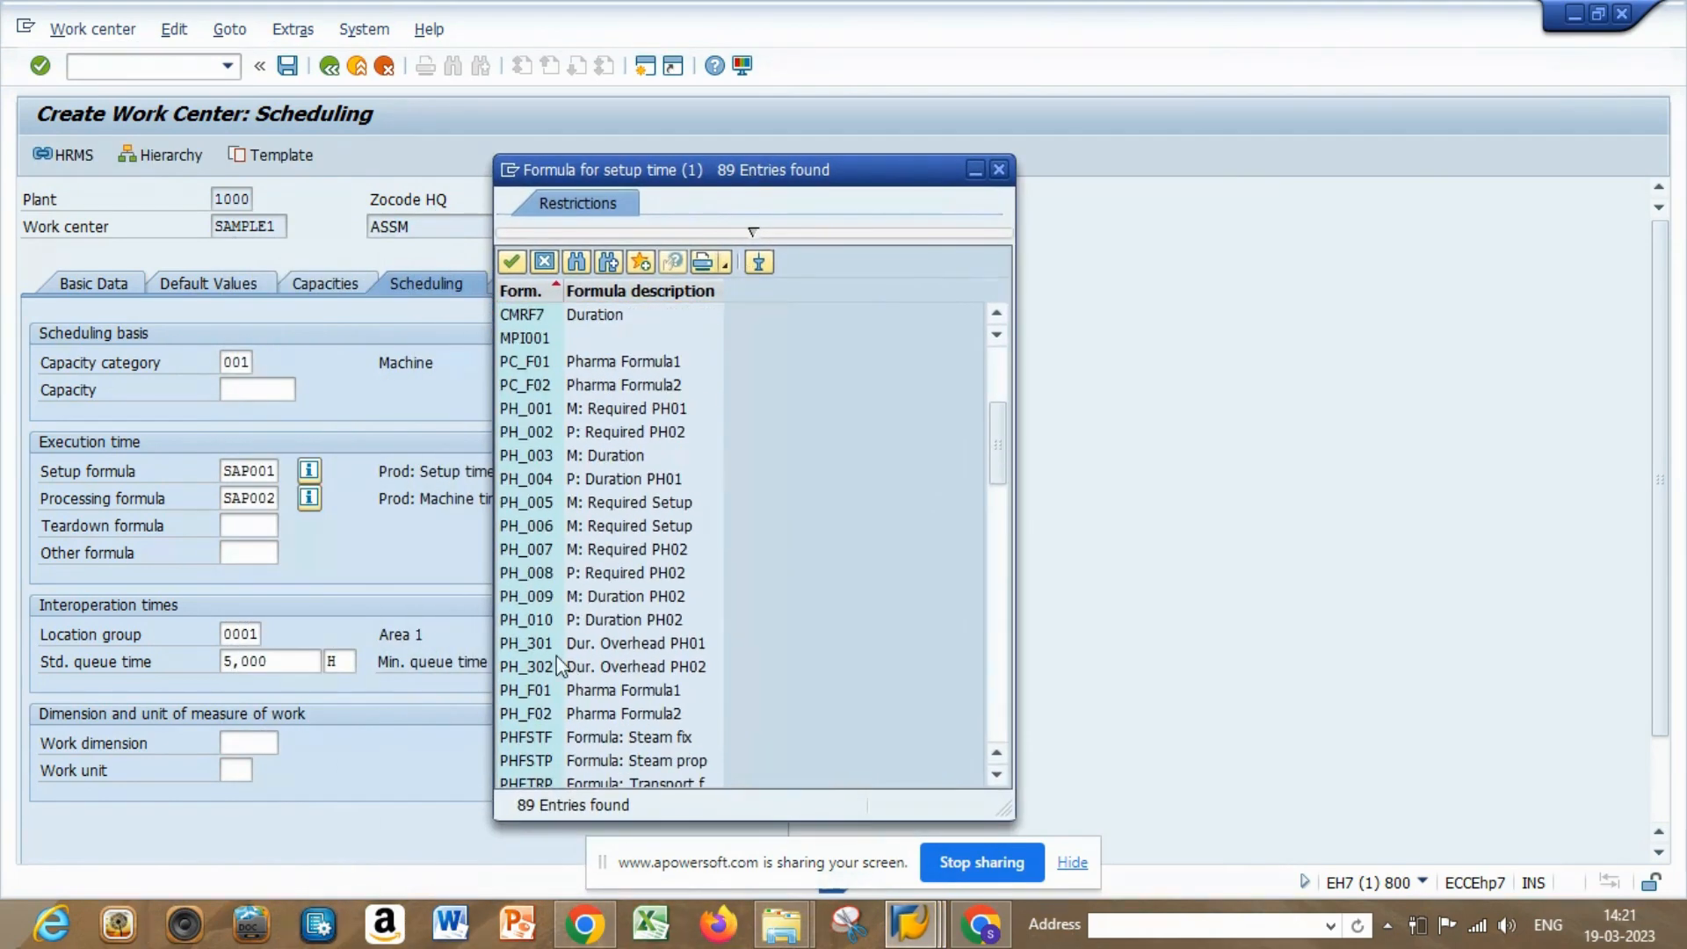
pyautogui.scroll(-4, 572, 668)
pyautogui.click(584, 596)
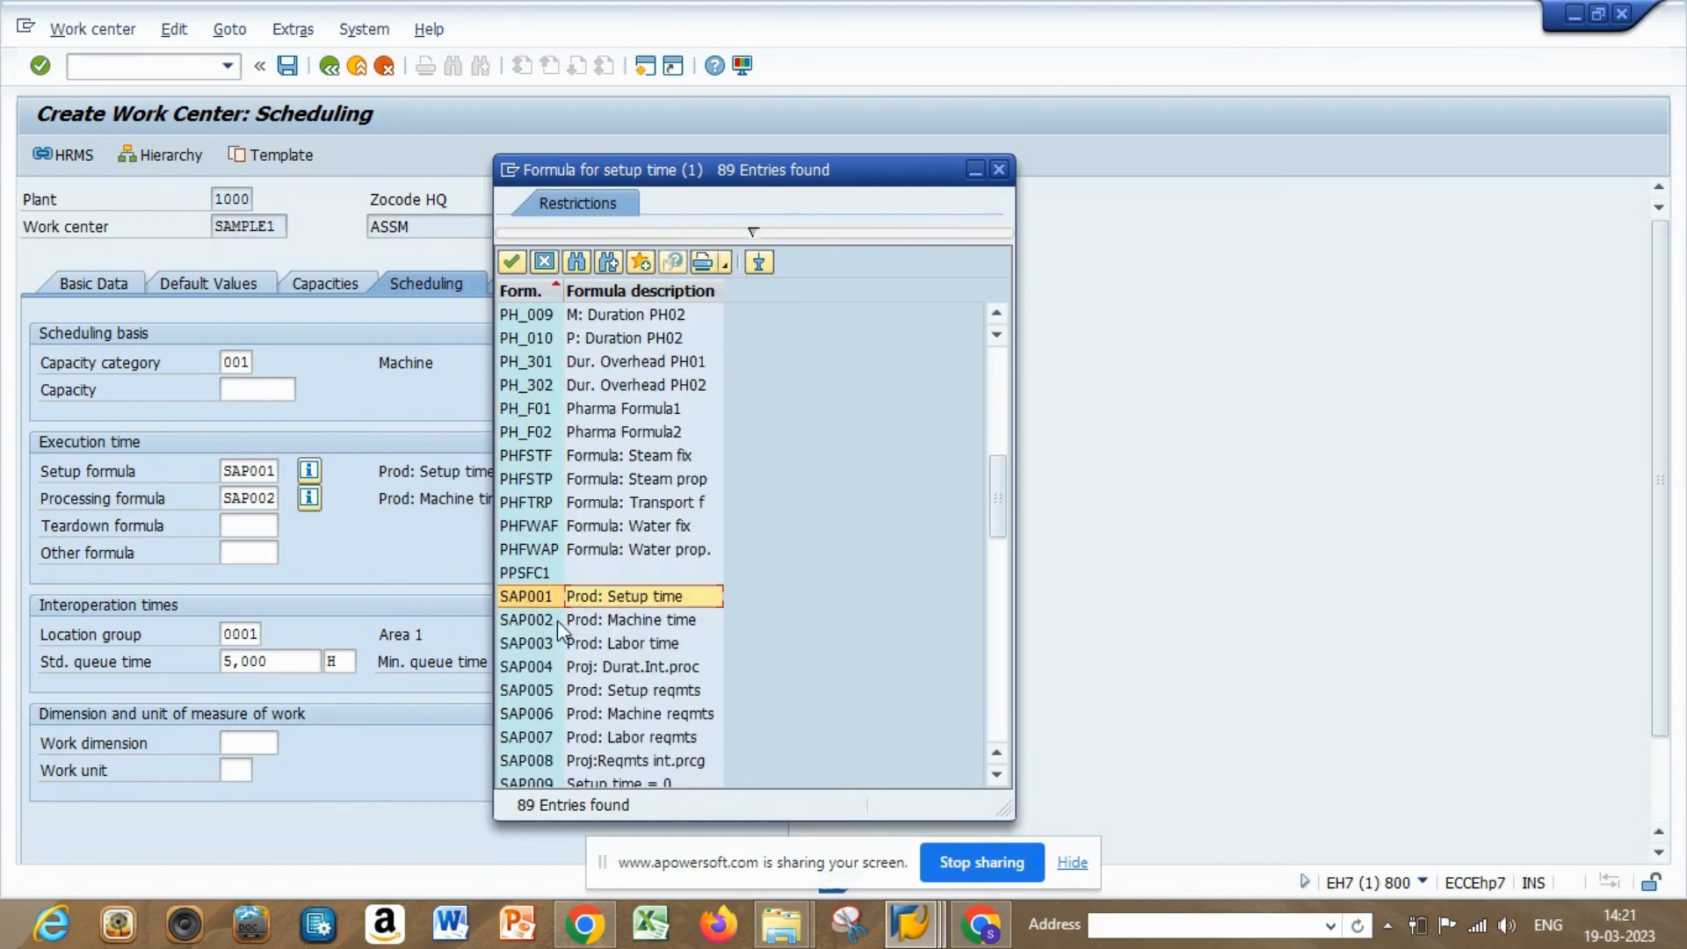
pyautogui.click(553, 622)
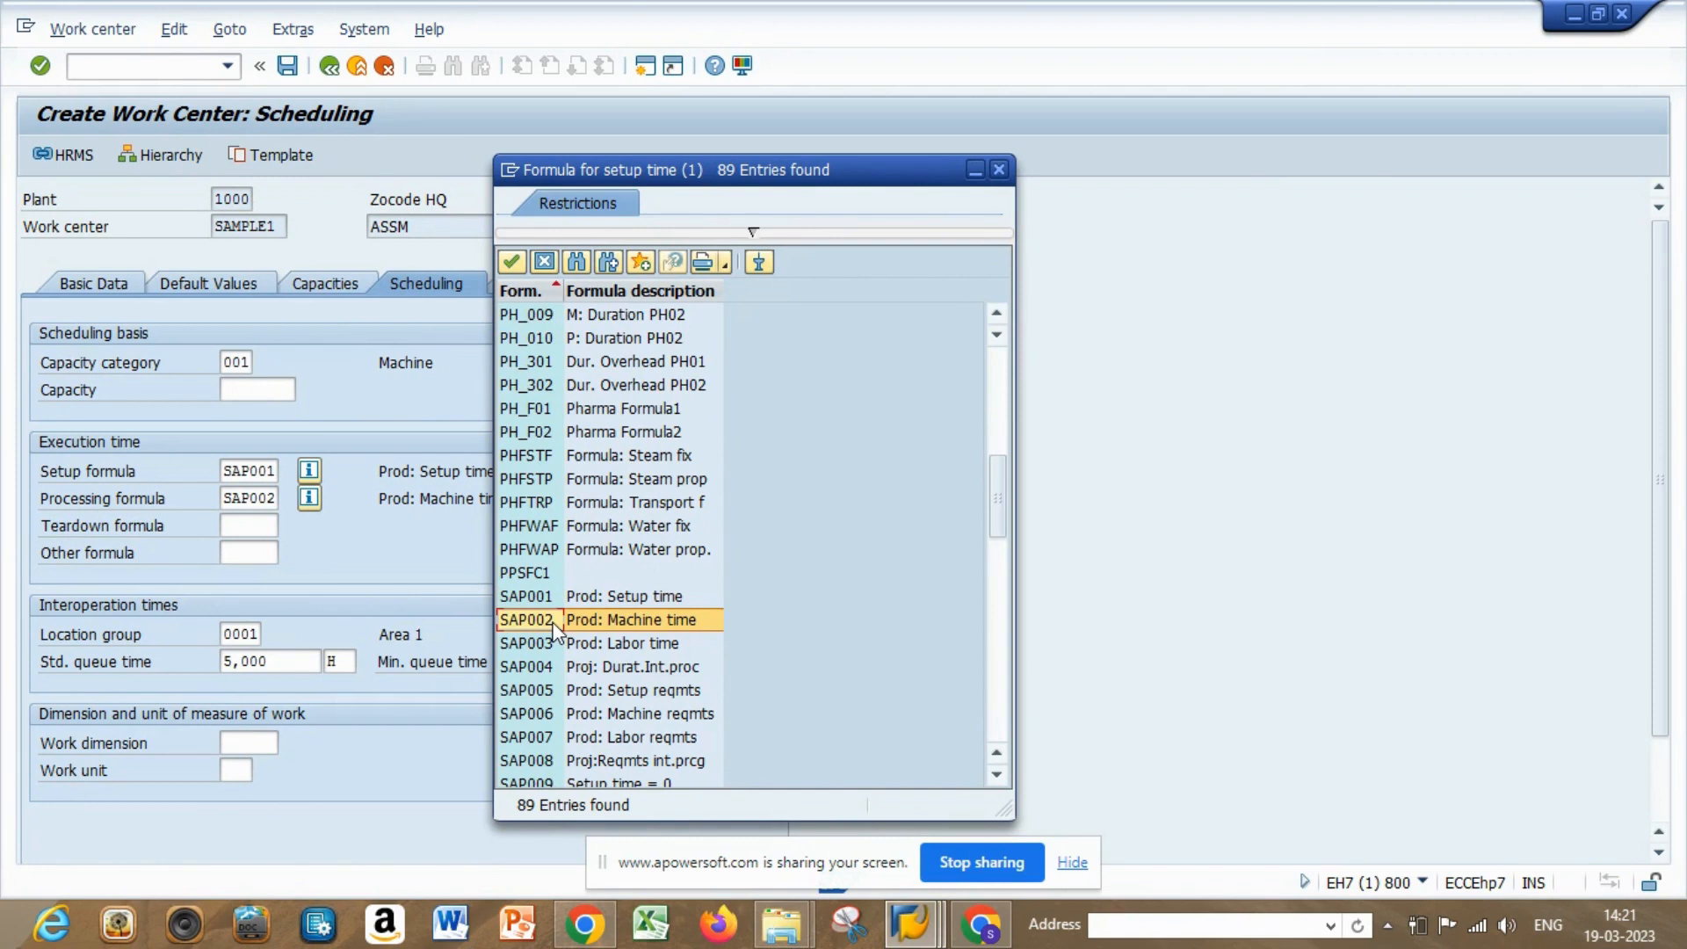
pyautogui.click(1002, 176)
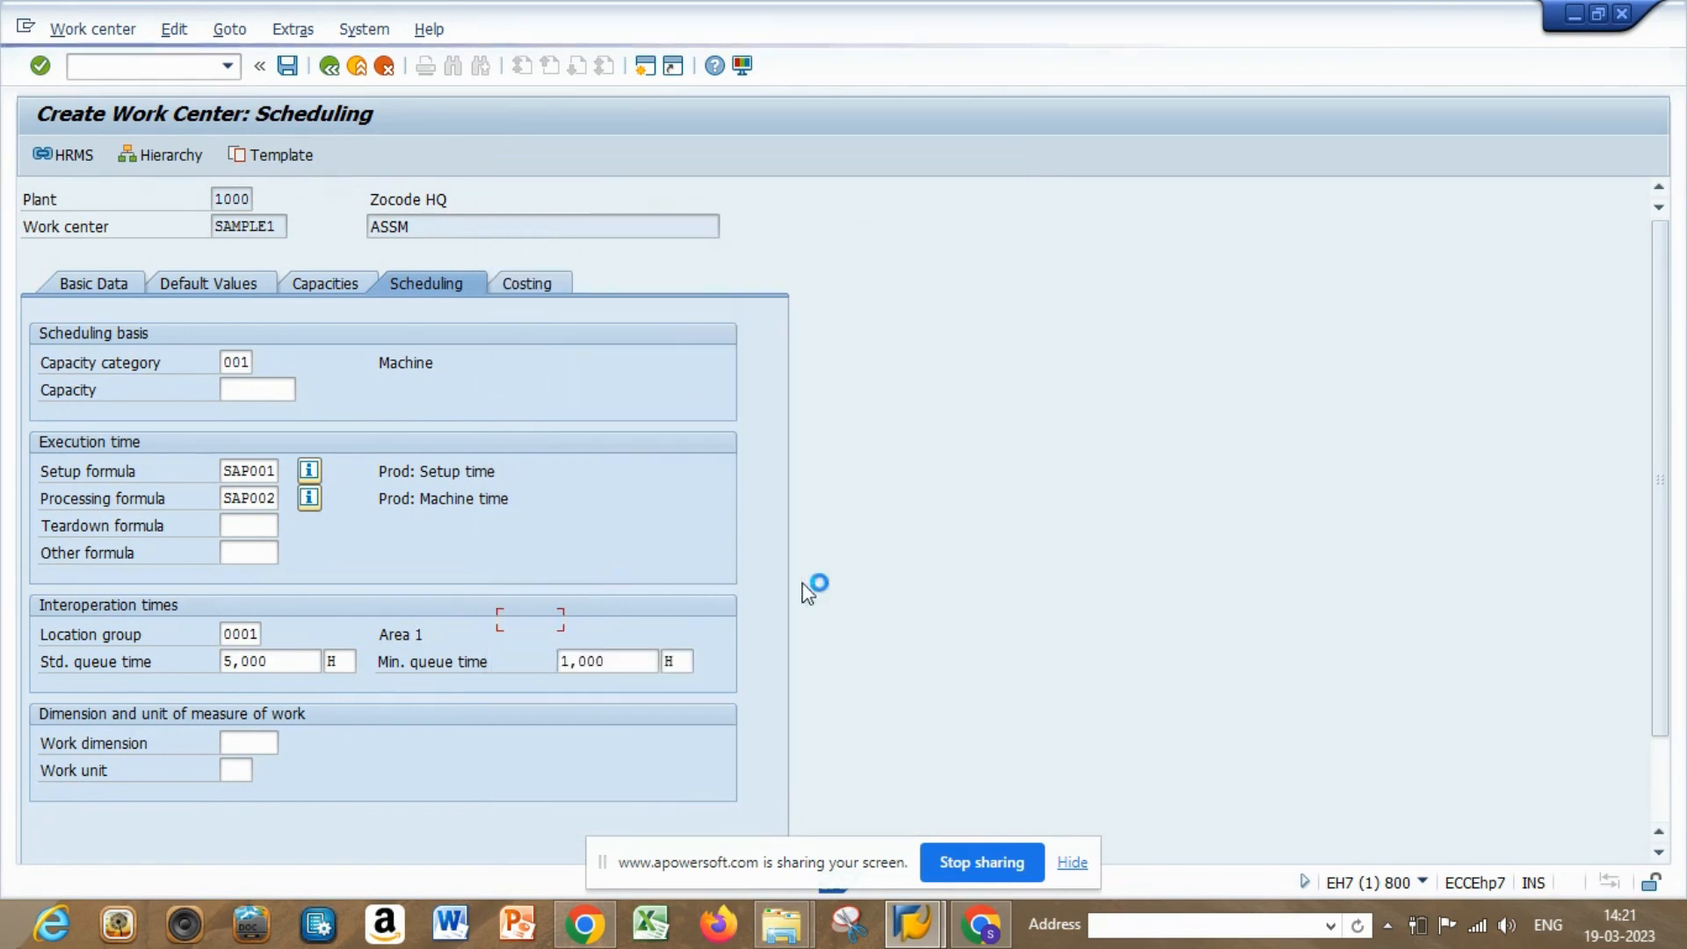
pyautogui.moveTo(1661, 376); pyautogui.dragTo(1660, 457)
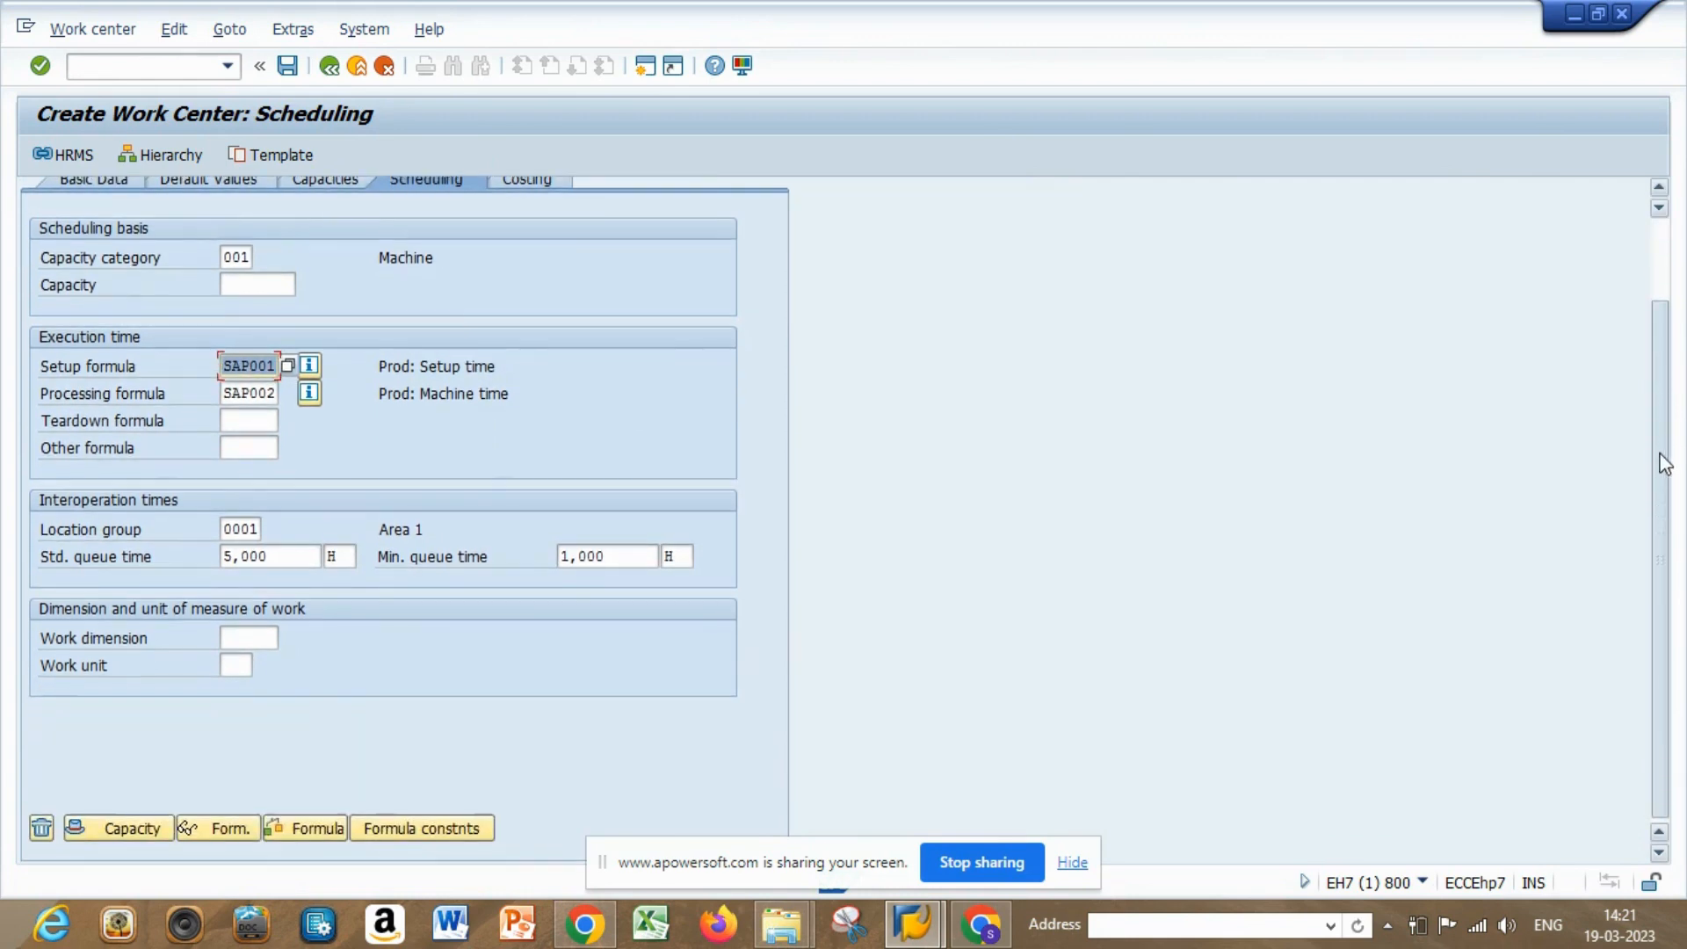
# Open the capacity header for capacity category 001 and enter assm1 as its description
pyautogui.click(131, 830)
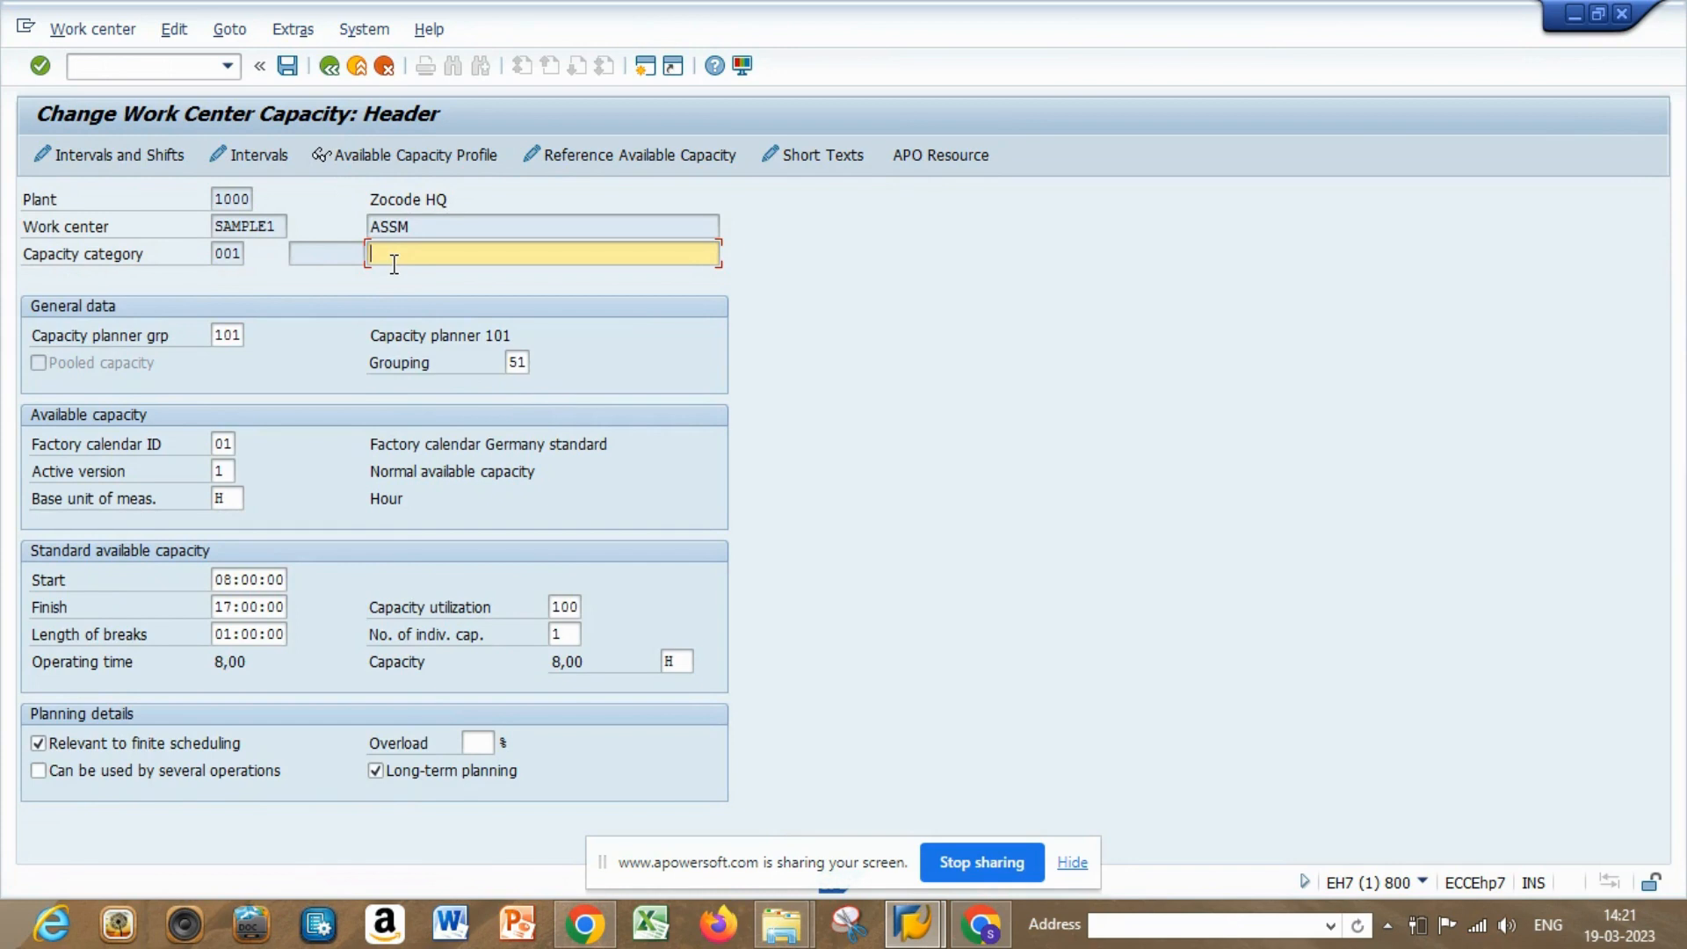
pyautogui.write('assm1')
pyautogui.click(237, 337)
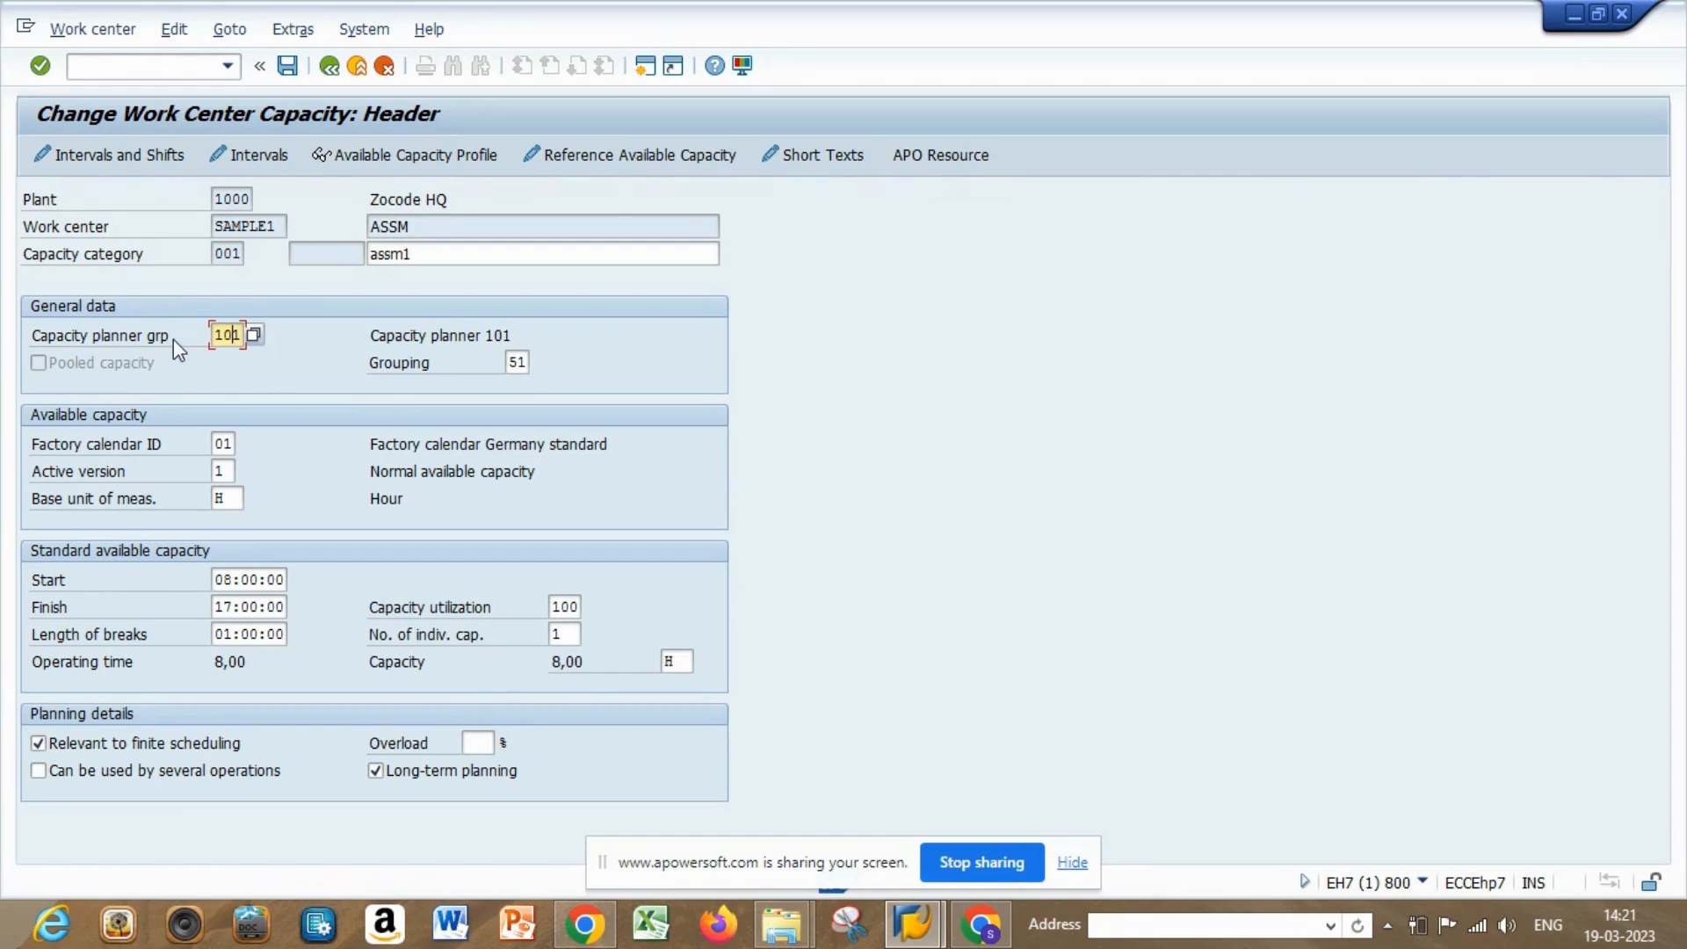
# Examine the factory calendar, base unit, available active versions, and the start and finish times, closing the version list without choosing one
pyautogui.click(223, 446)
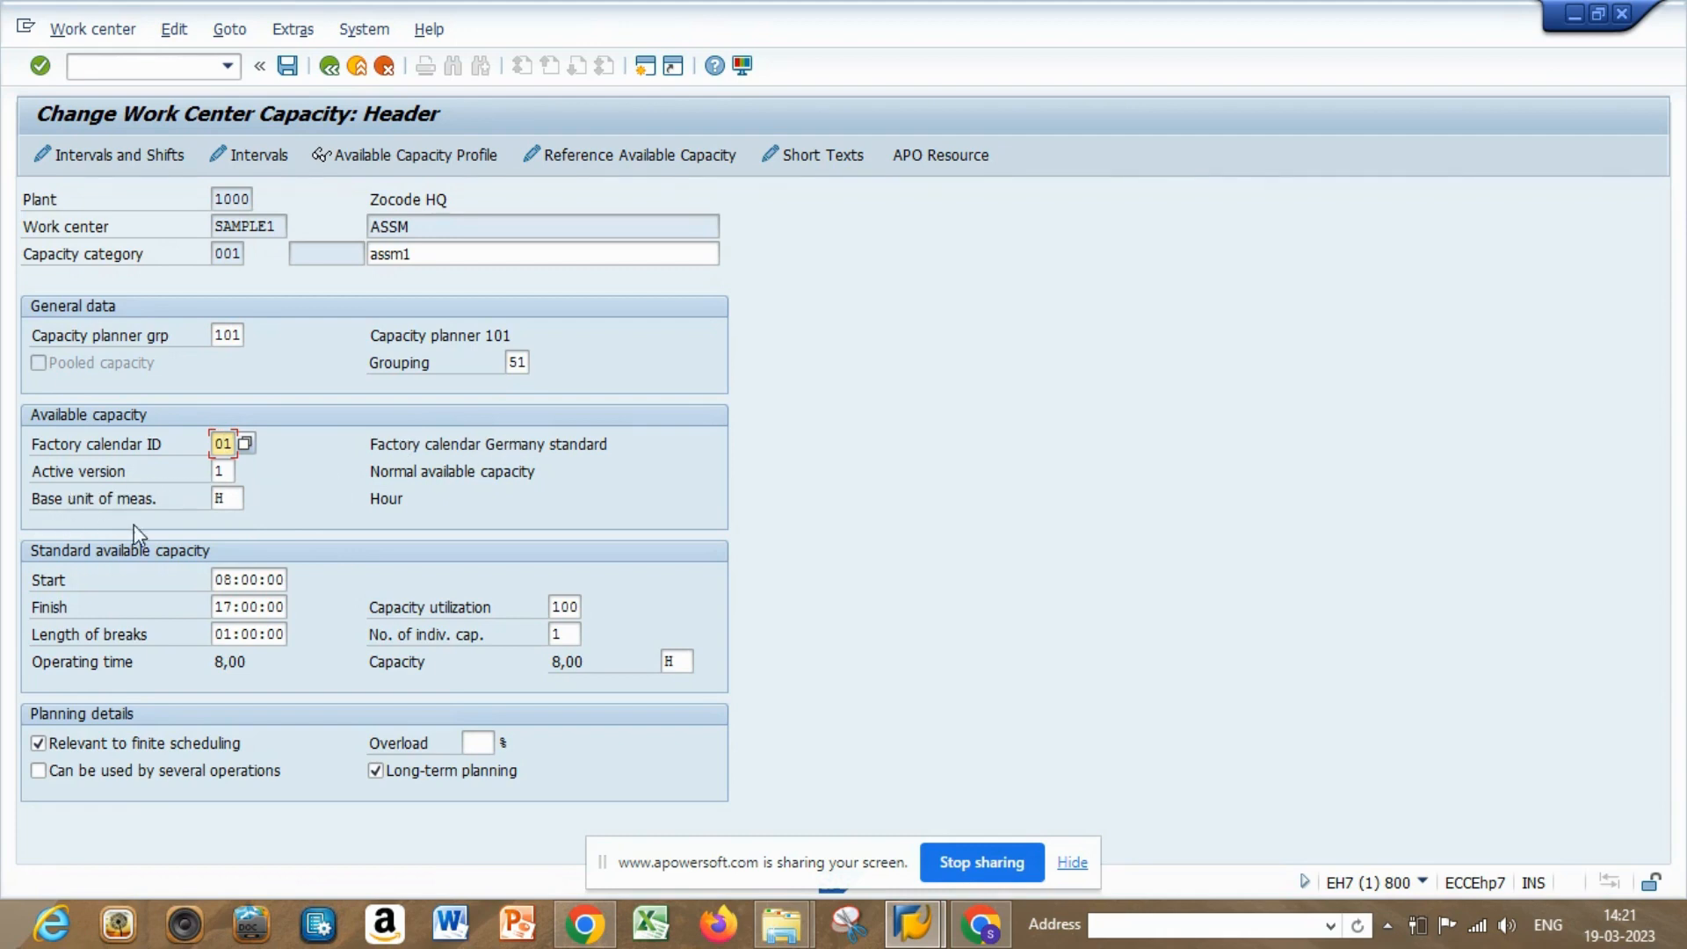
pyautogui.click(229, 500)
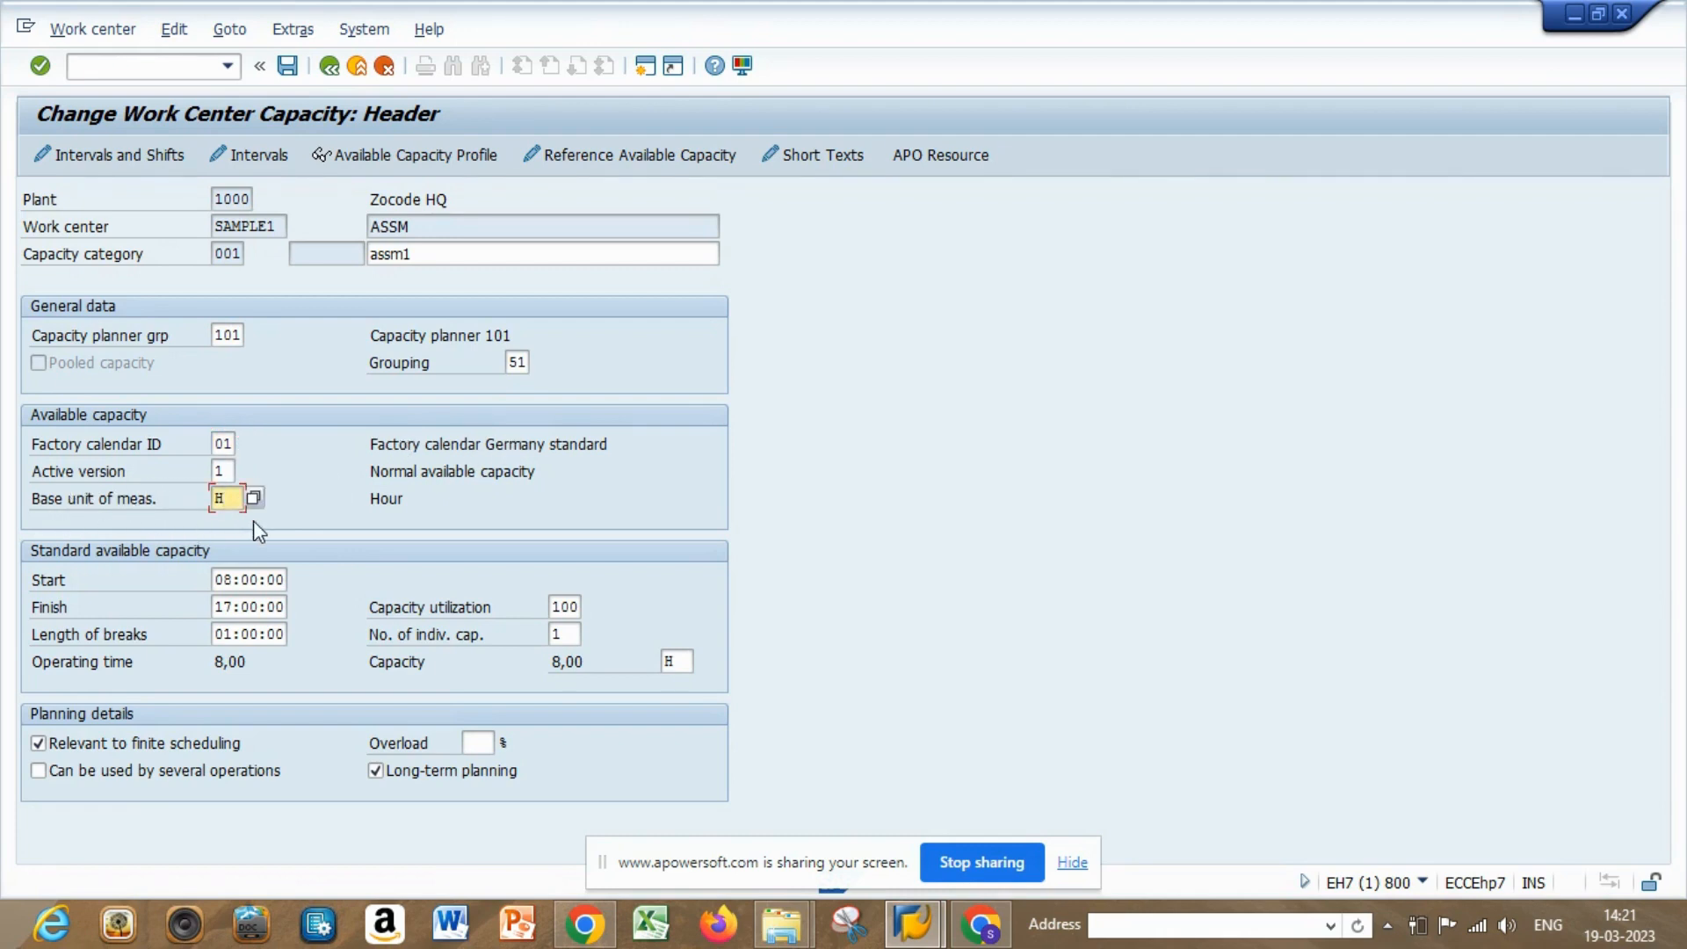
pyautogui.click(224, 474)
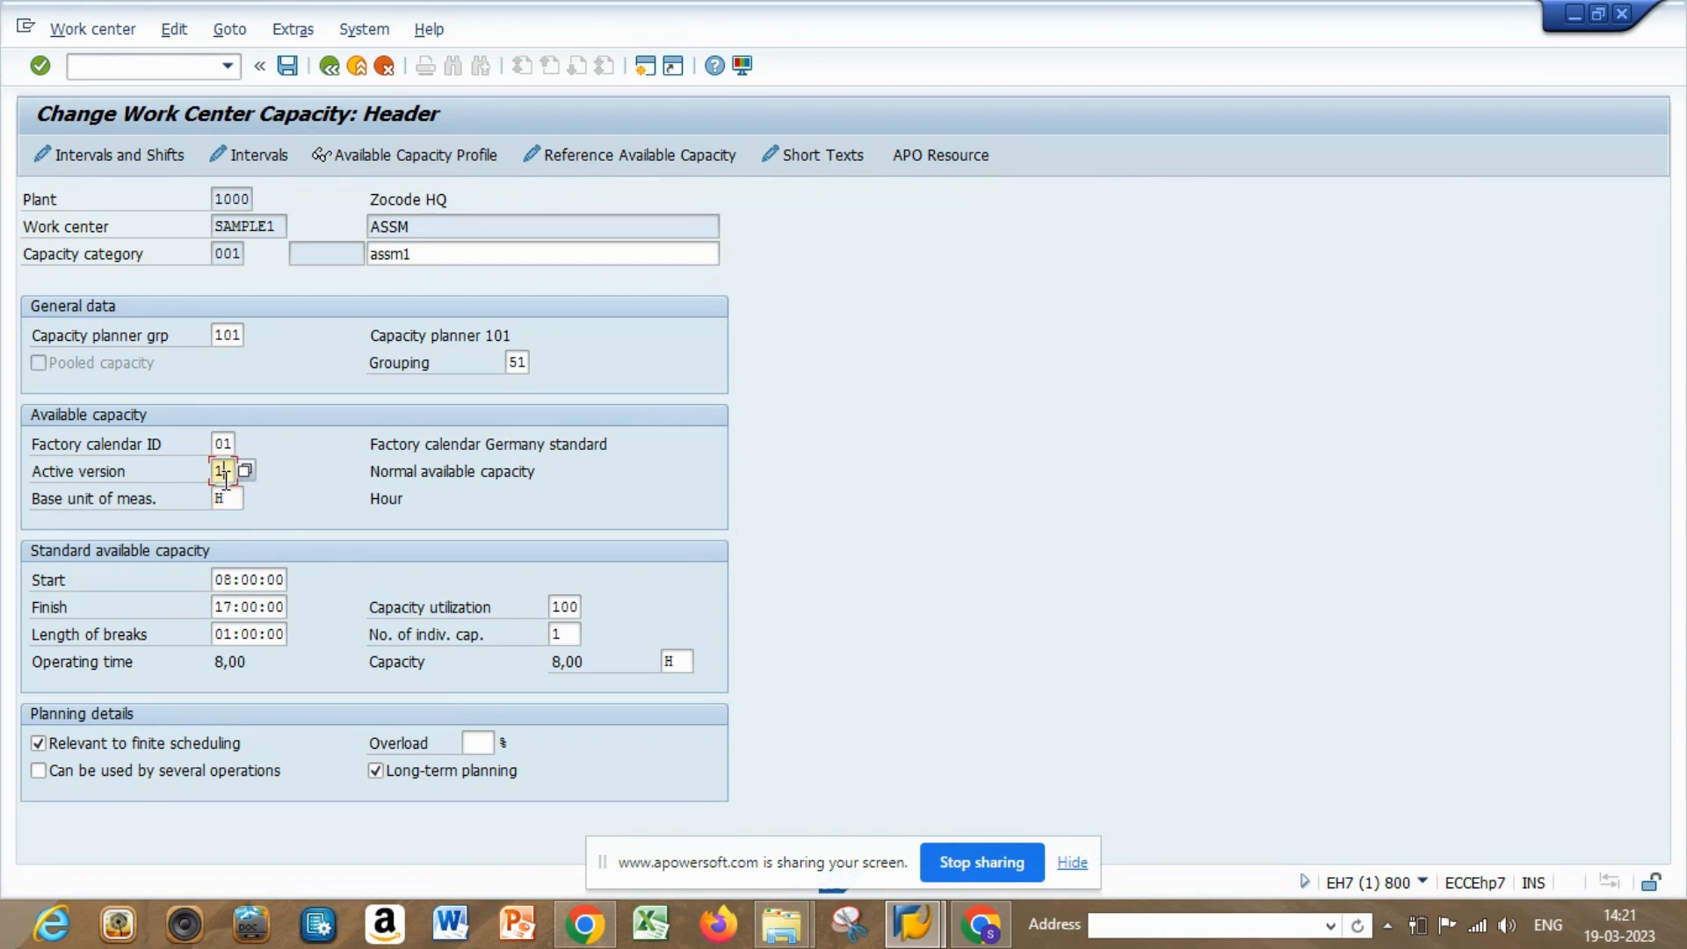
pyautogui.click(241, 472)
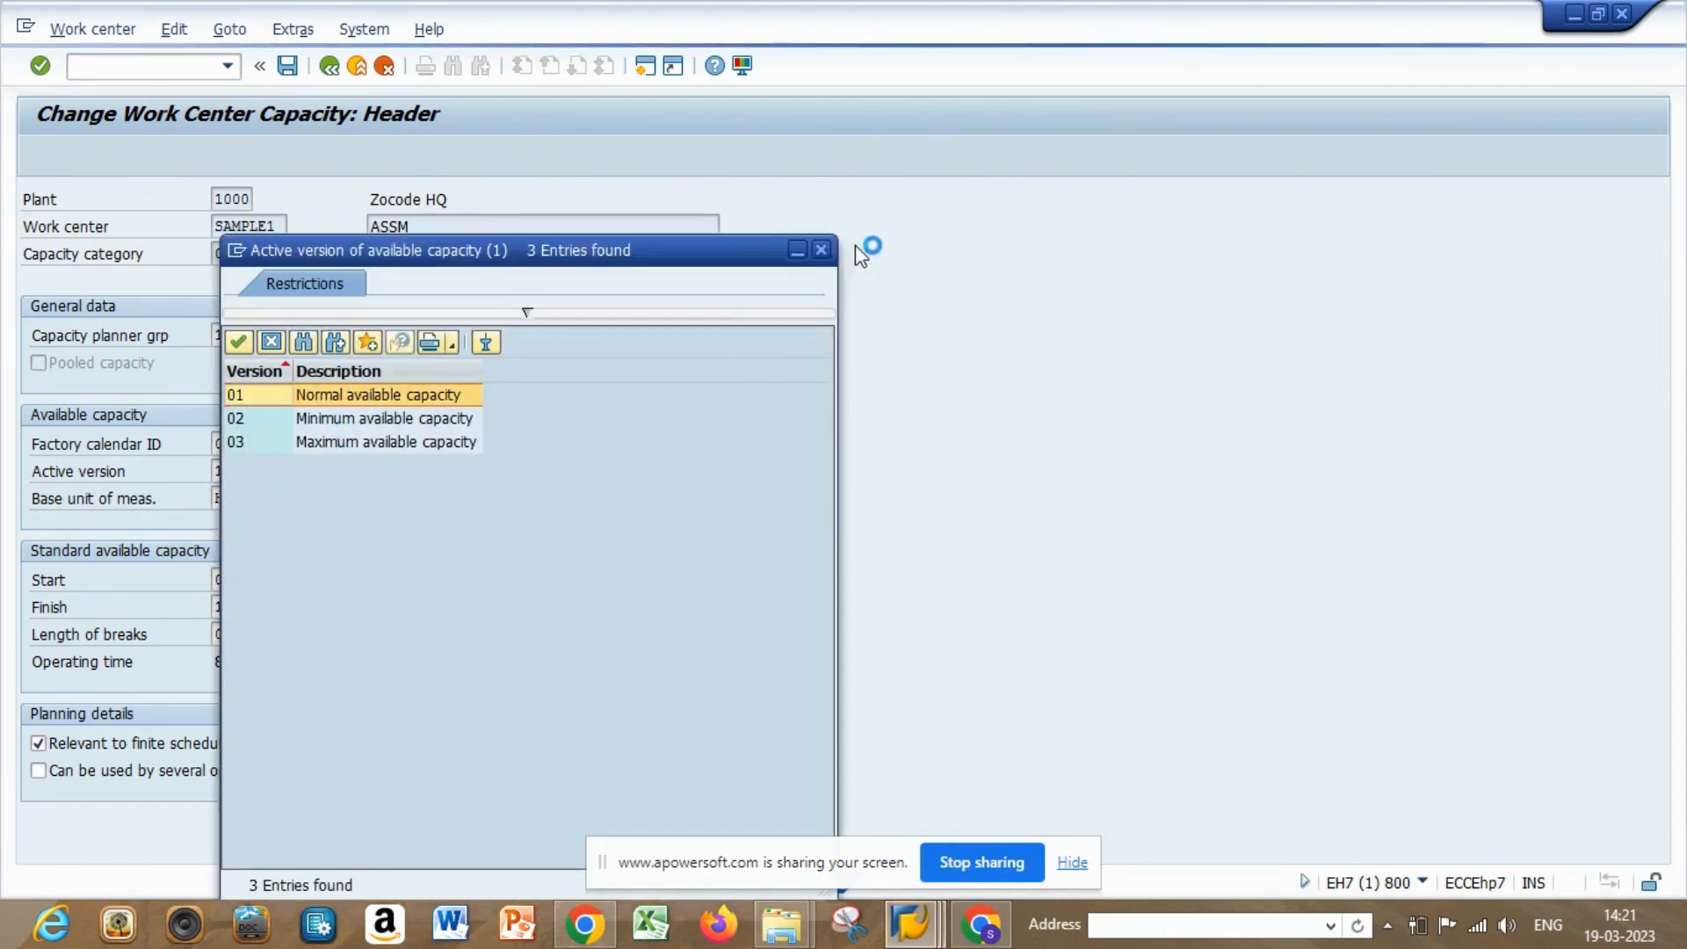
pyautogui.click(821, 250)
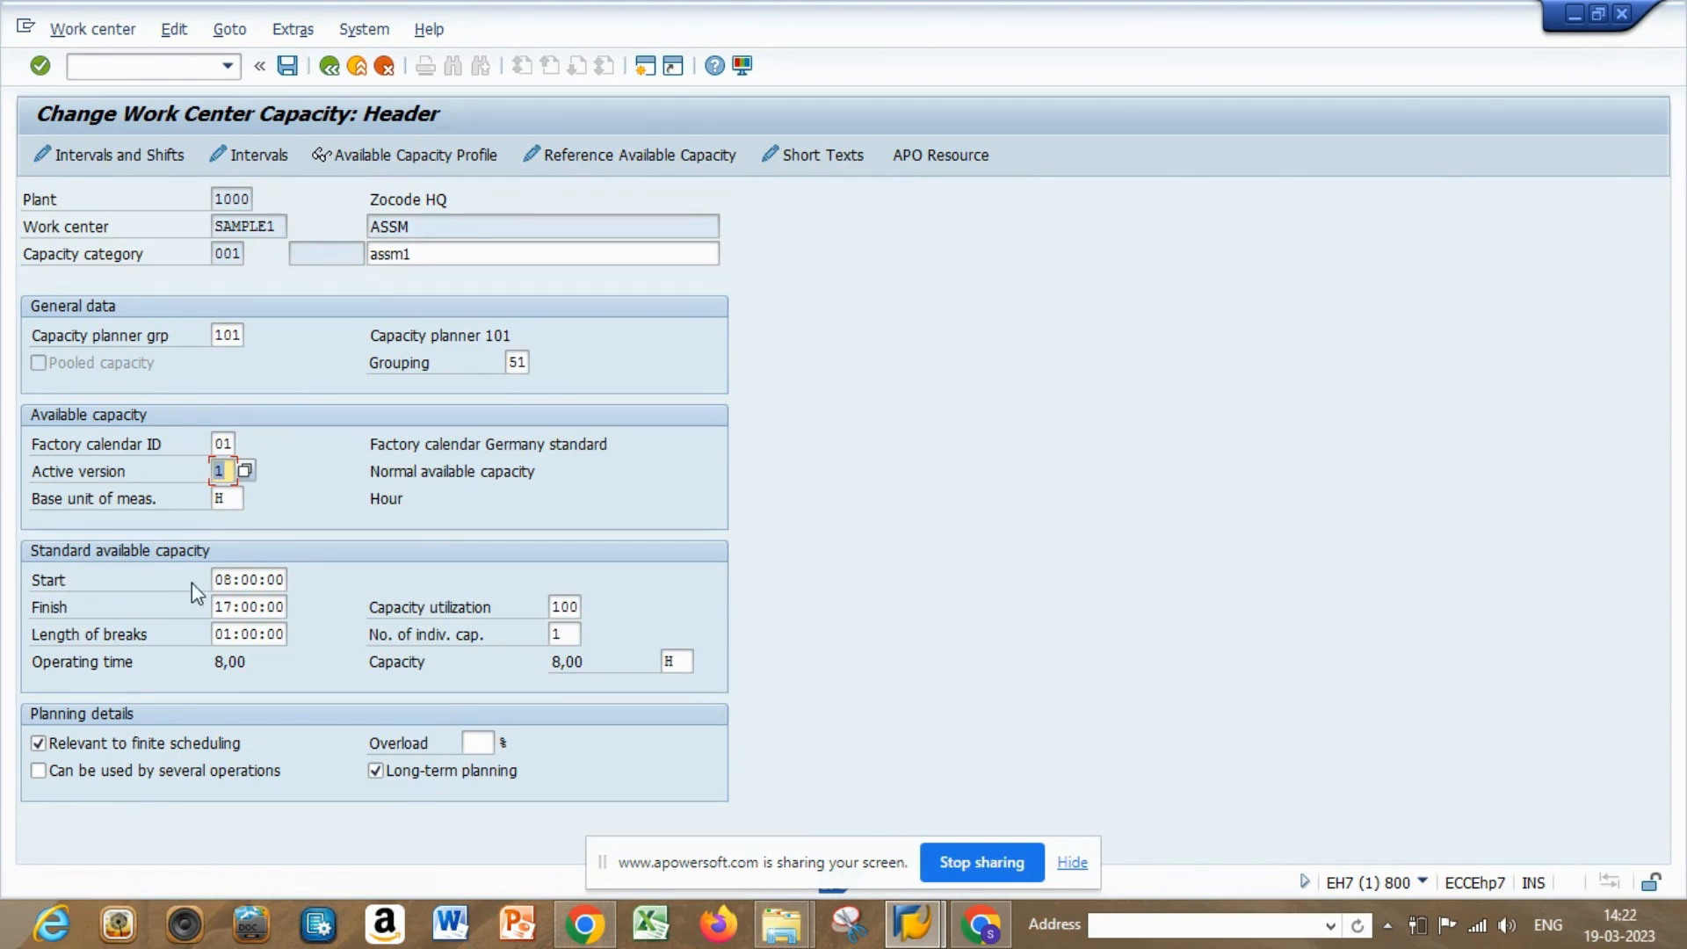
pyautogui.click(232, 584)
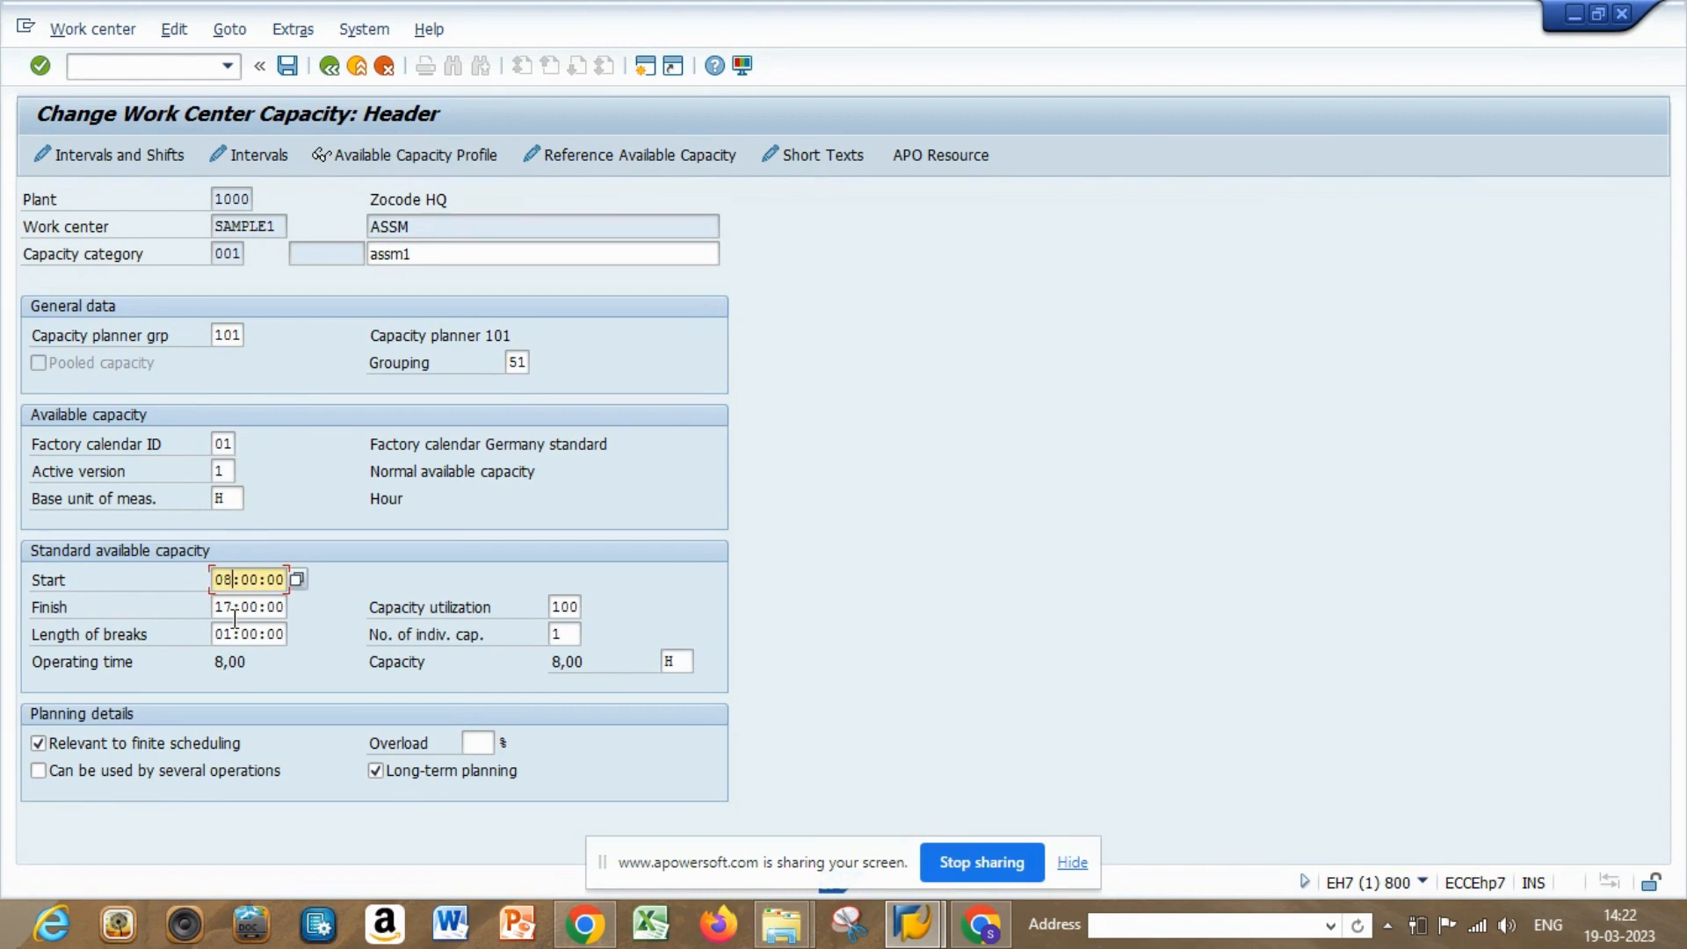
pyautogui.click(233, 608)
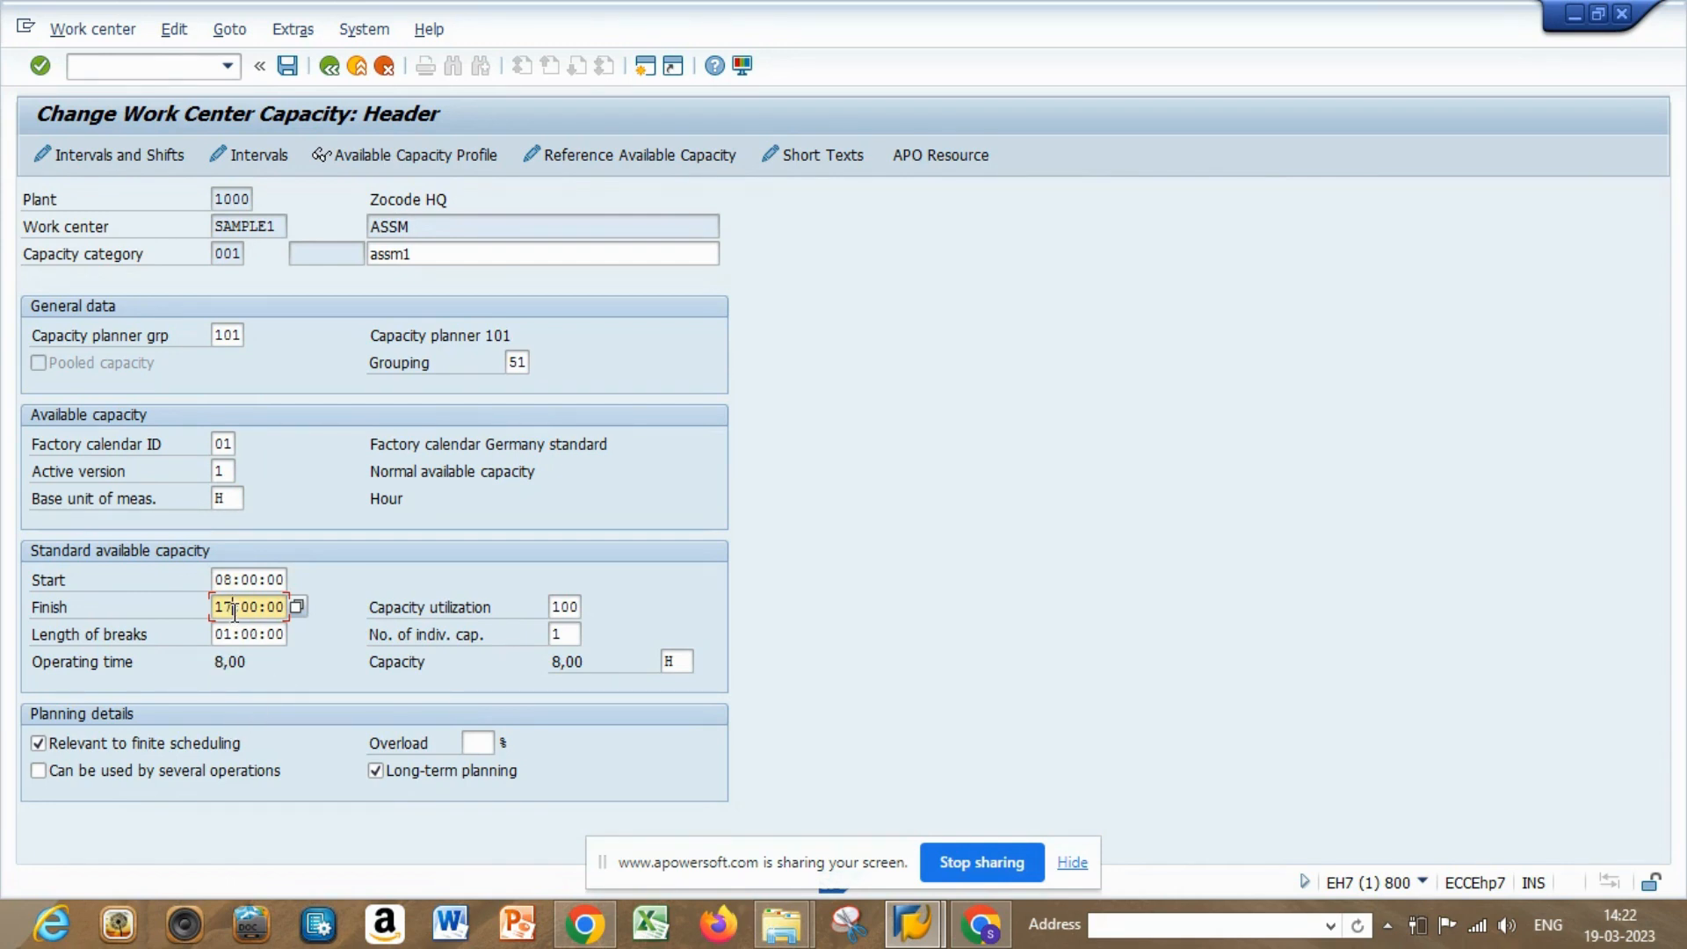
pyautogui.click(223, 580)
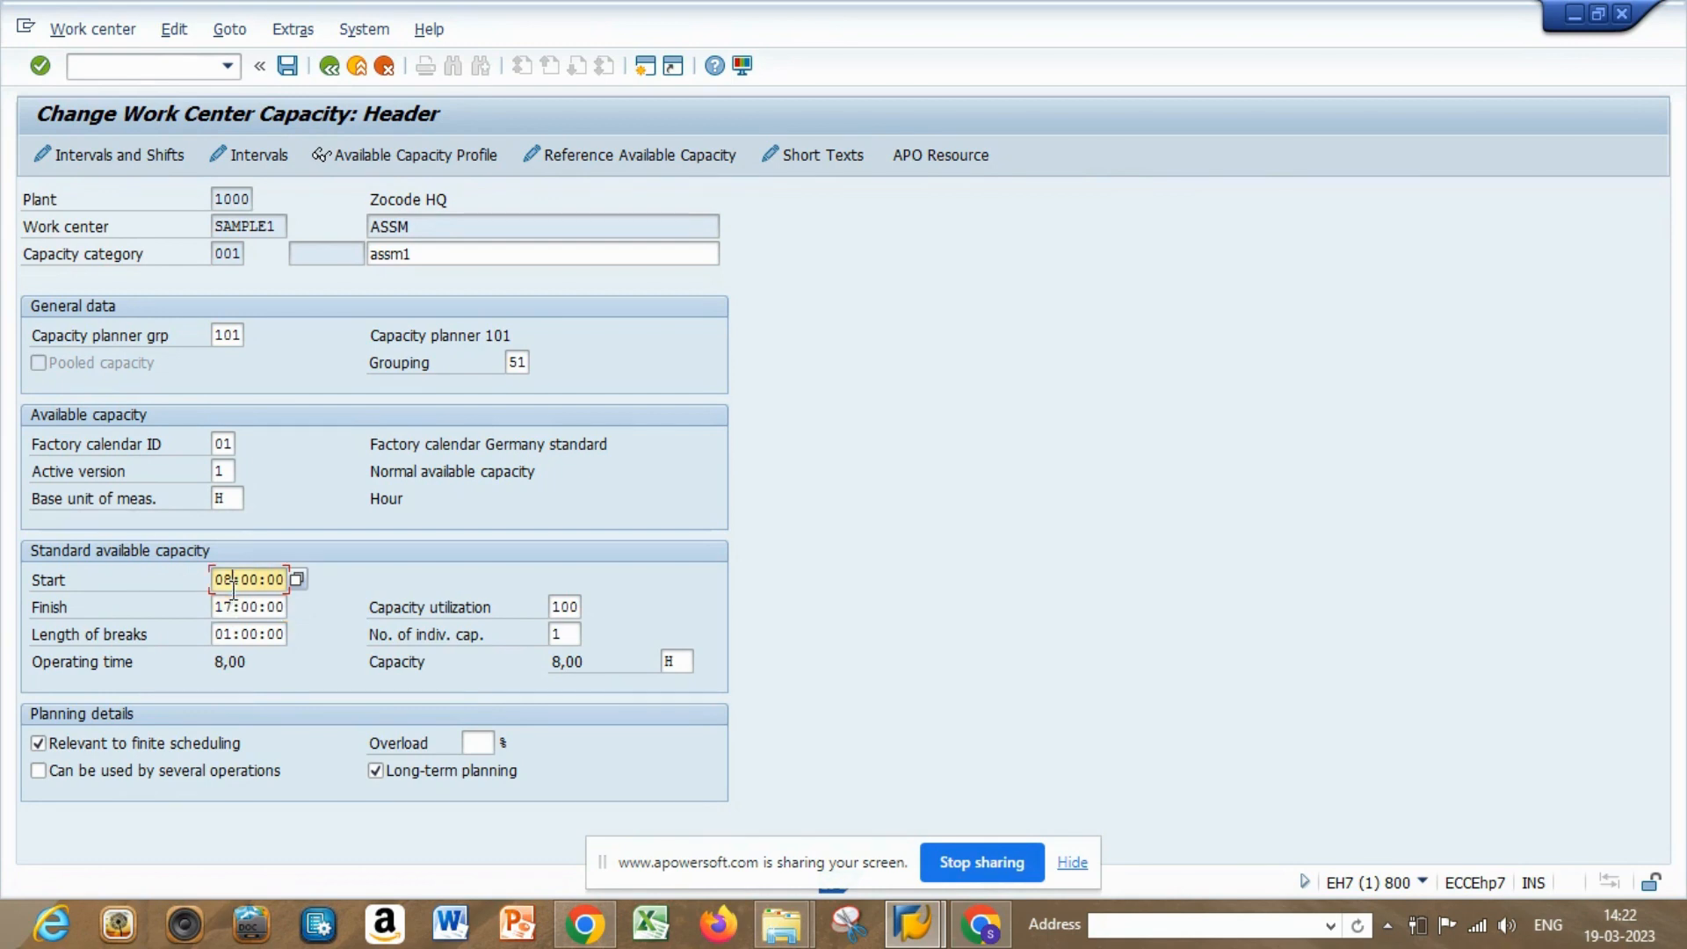
pyautogui.click(226, 607)
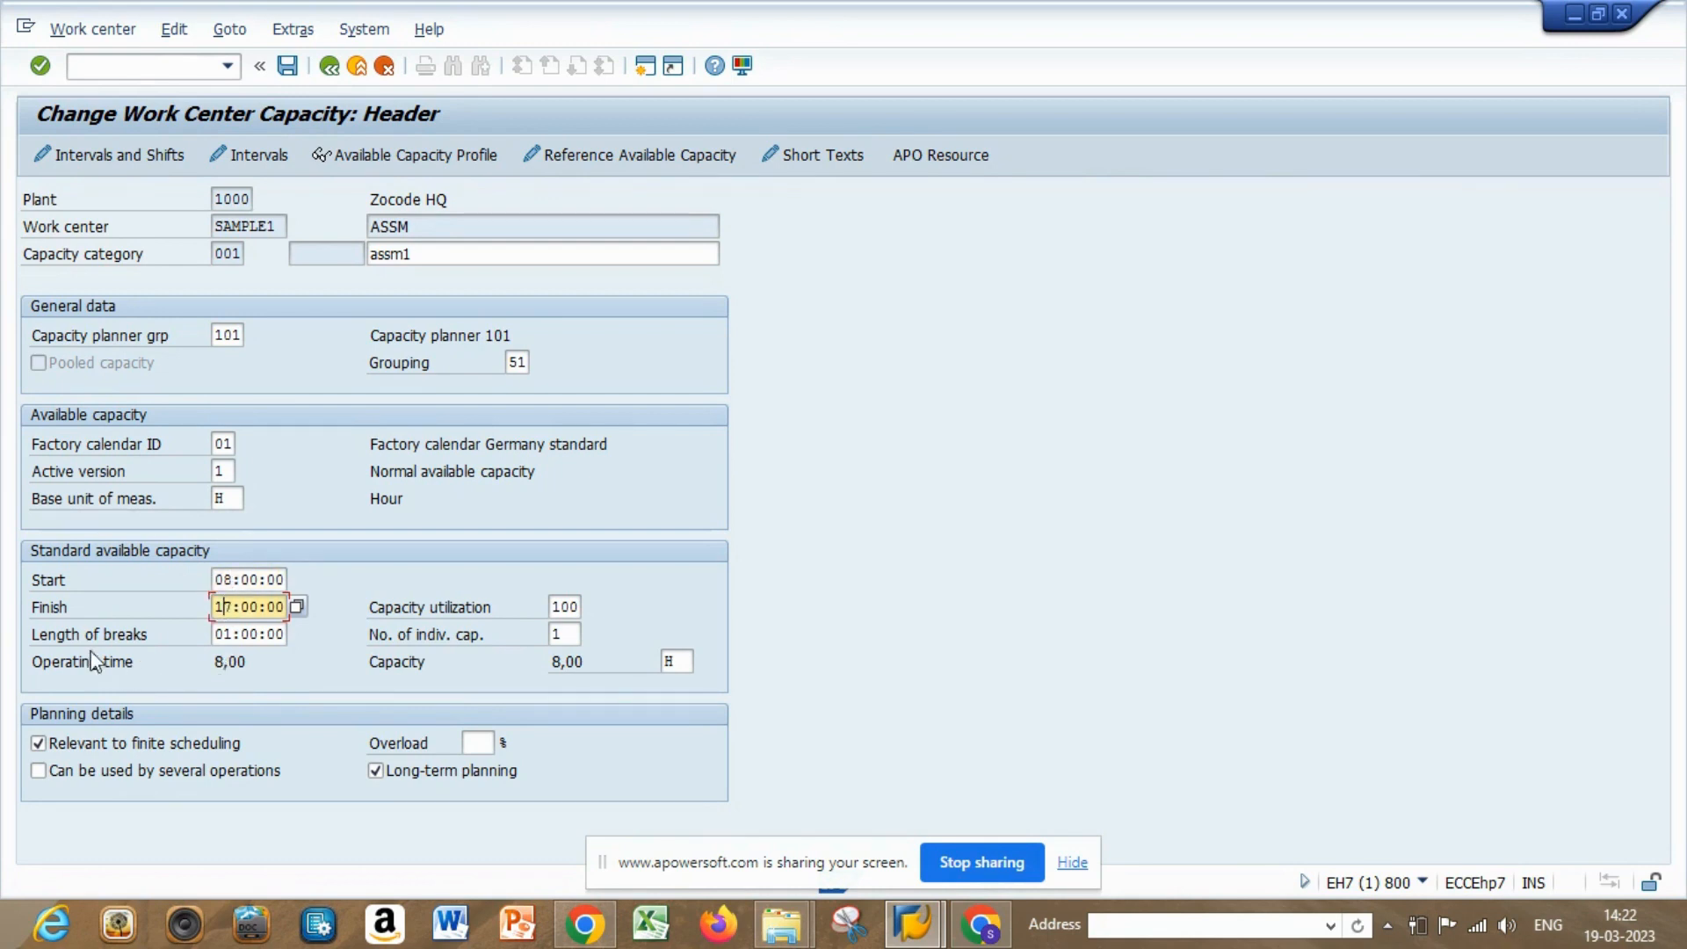
# Set the length of breaks in the standard available capacity to 00:30:00 and recalculate the operating time
pyautogui.click(228, 633)
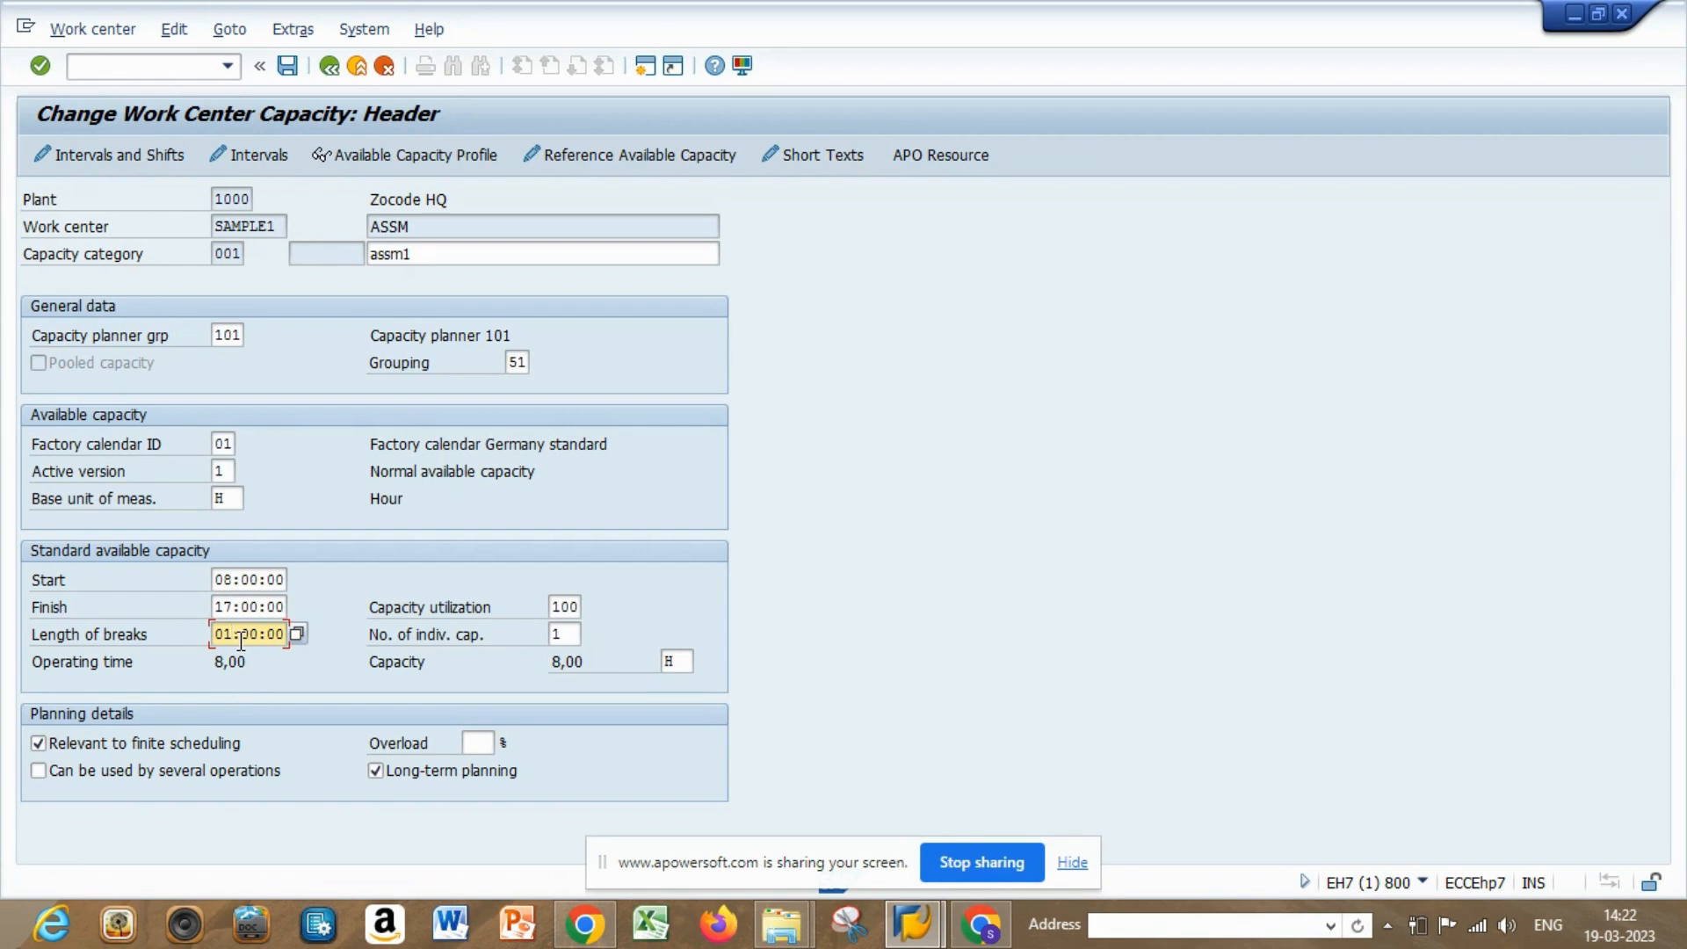
pyautogui.press('BackSpace')
pyautogui.write('0')
pyautogui.click(251, 634)
pyautogui.click(425, 607)
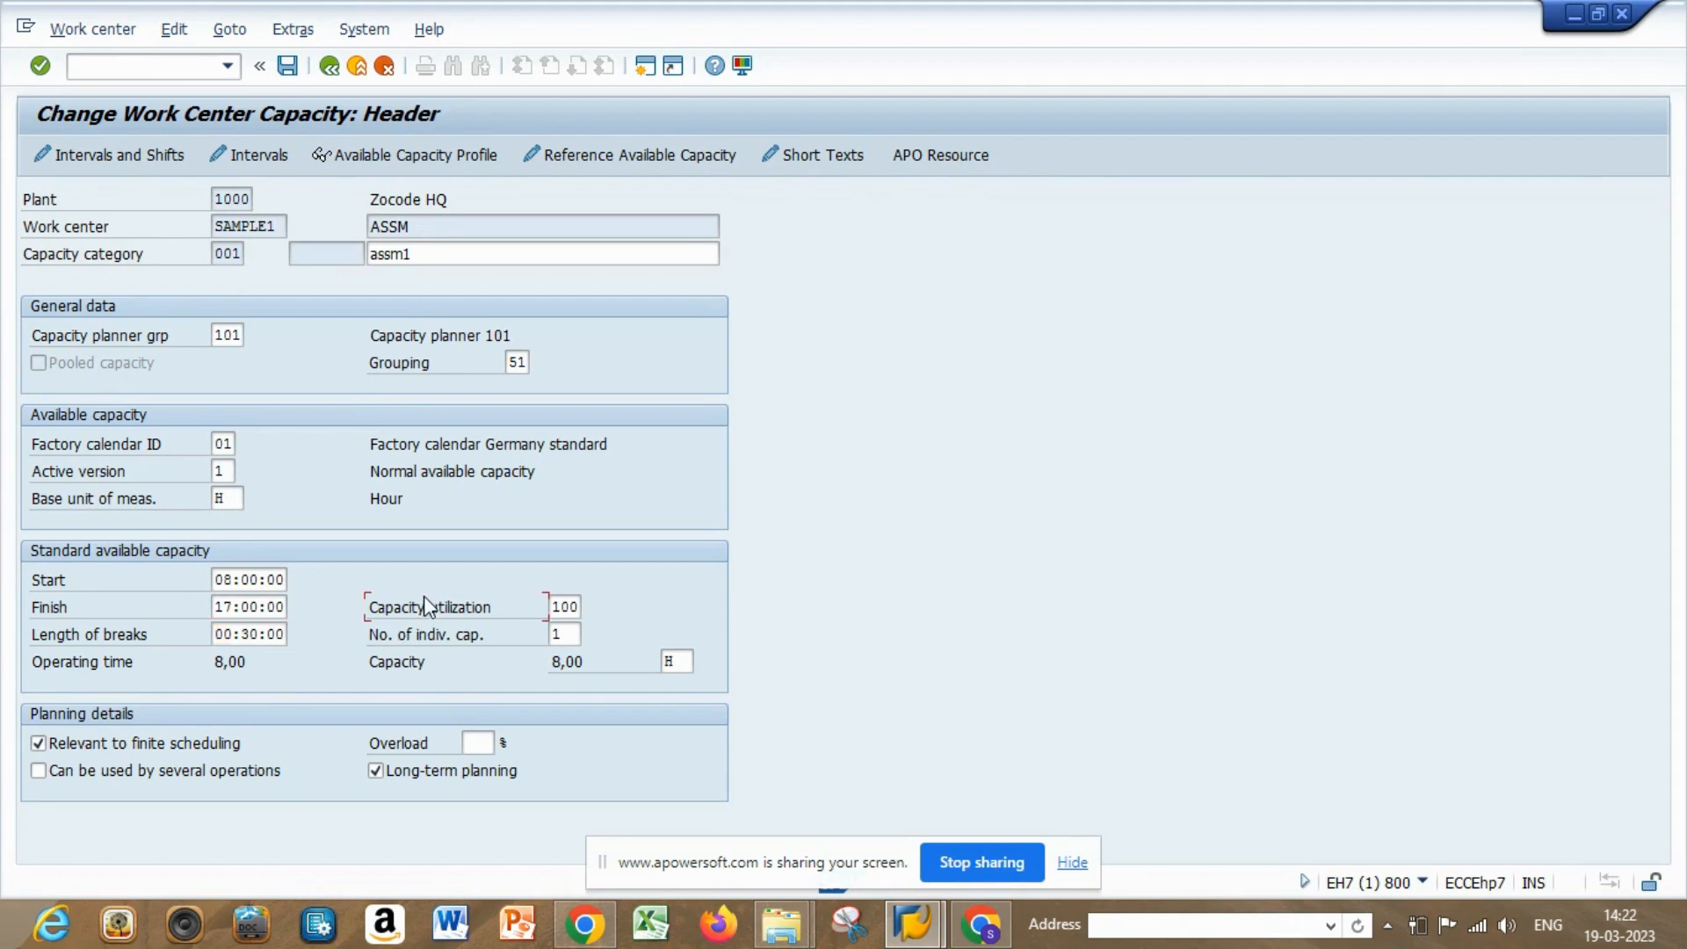
pyautogui.click(559, 607)
pyautogui.click(579, 634)
pyautogui.press('Return')
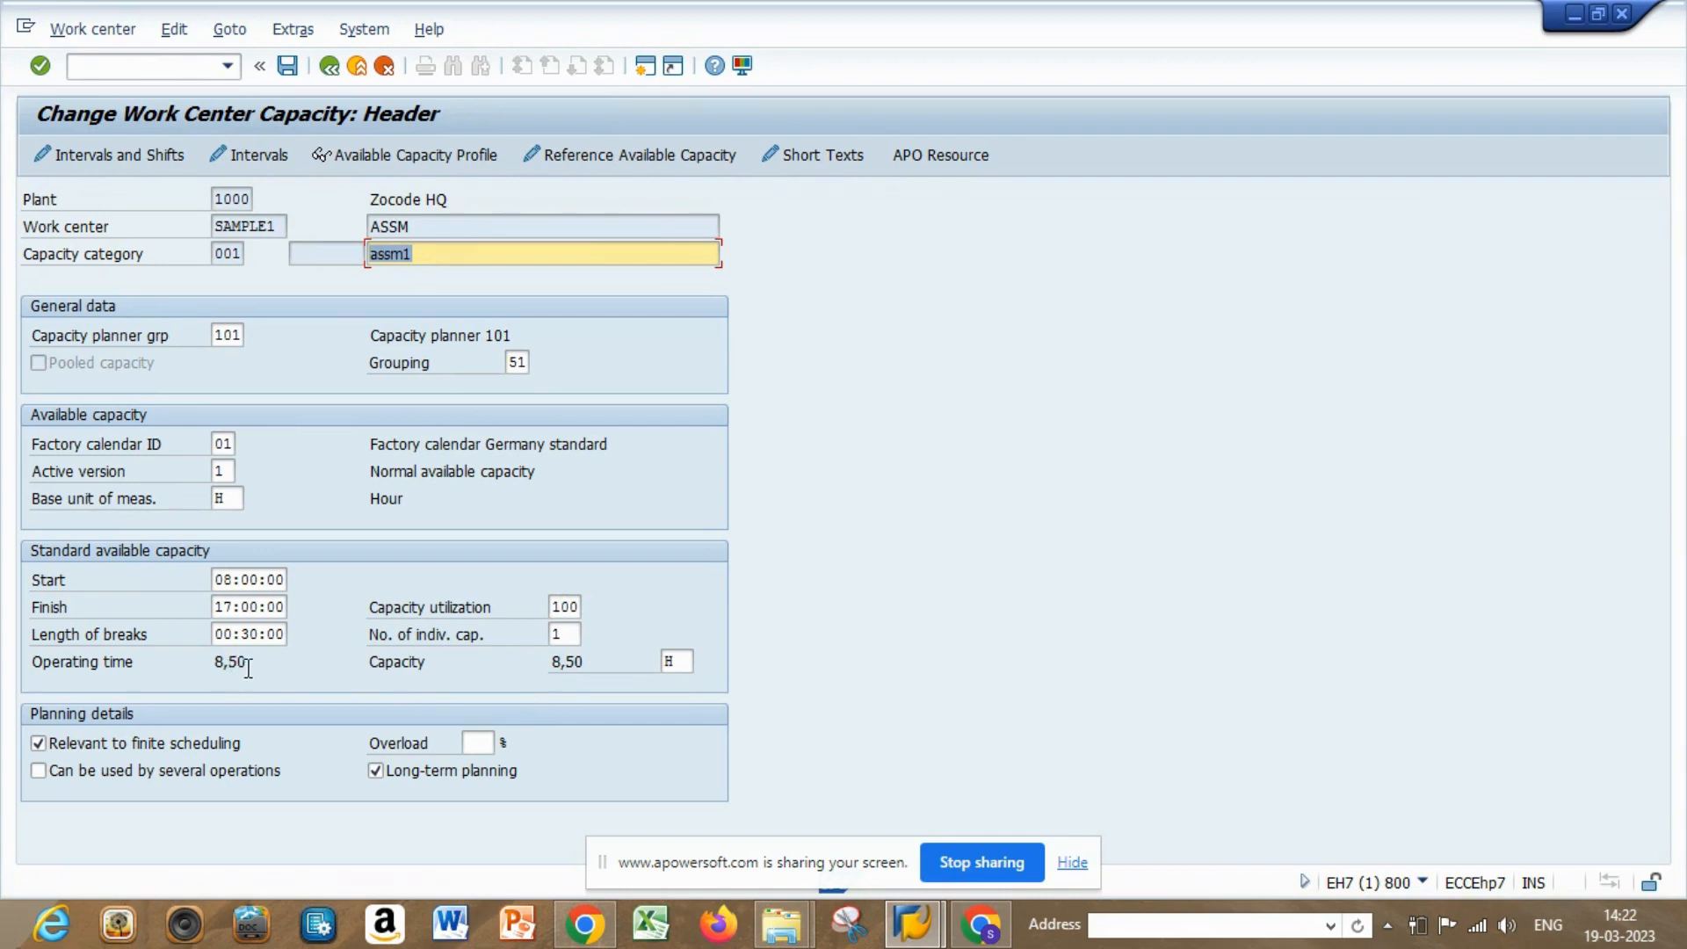
# Try a capacity utilization of 90 and check its effect on the operating time
pyautogui.moveTo(247, 662); pyautogui.dragTo(217, 665)
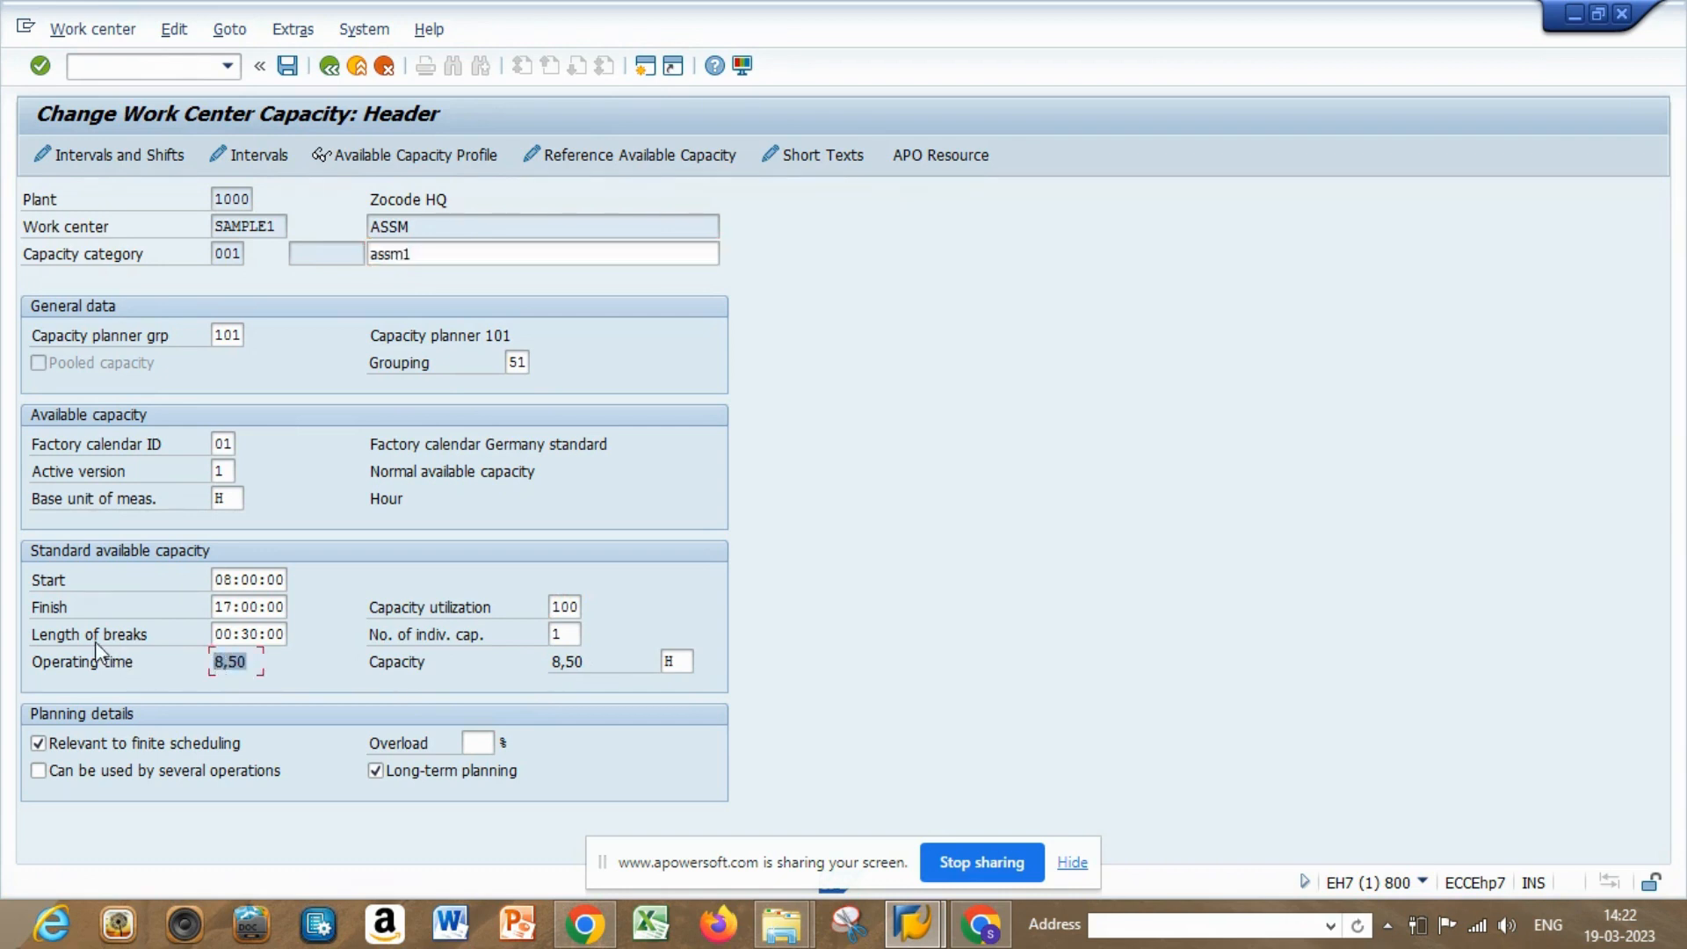
pyautogui.click(261, 659)
pyautogui.moveTo(261, 660); pyautogui.dragTo(217, 665)
pyautogui.moveTo(555, 609); pyautogui.dragTo(582, 610)
pyautogui.write('90')
pyautogui.press('Return')
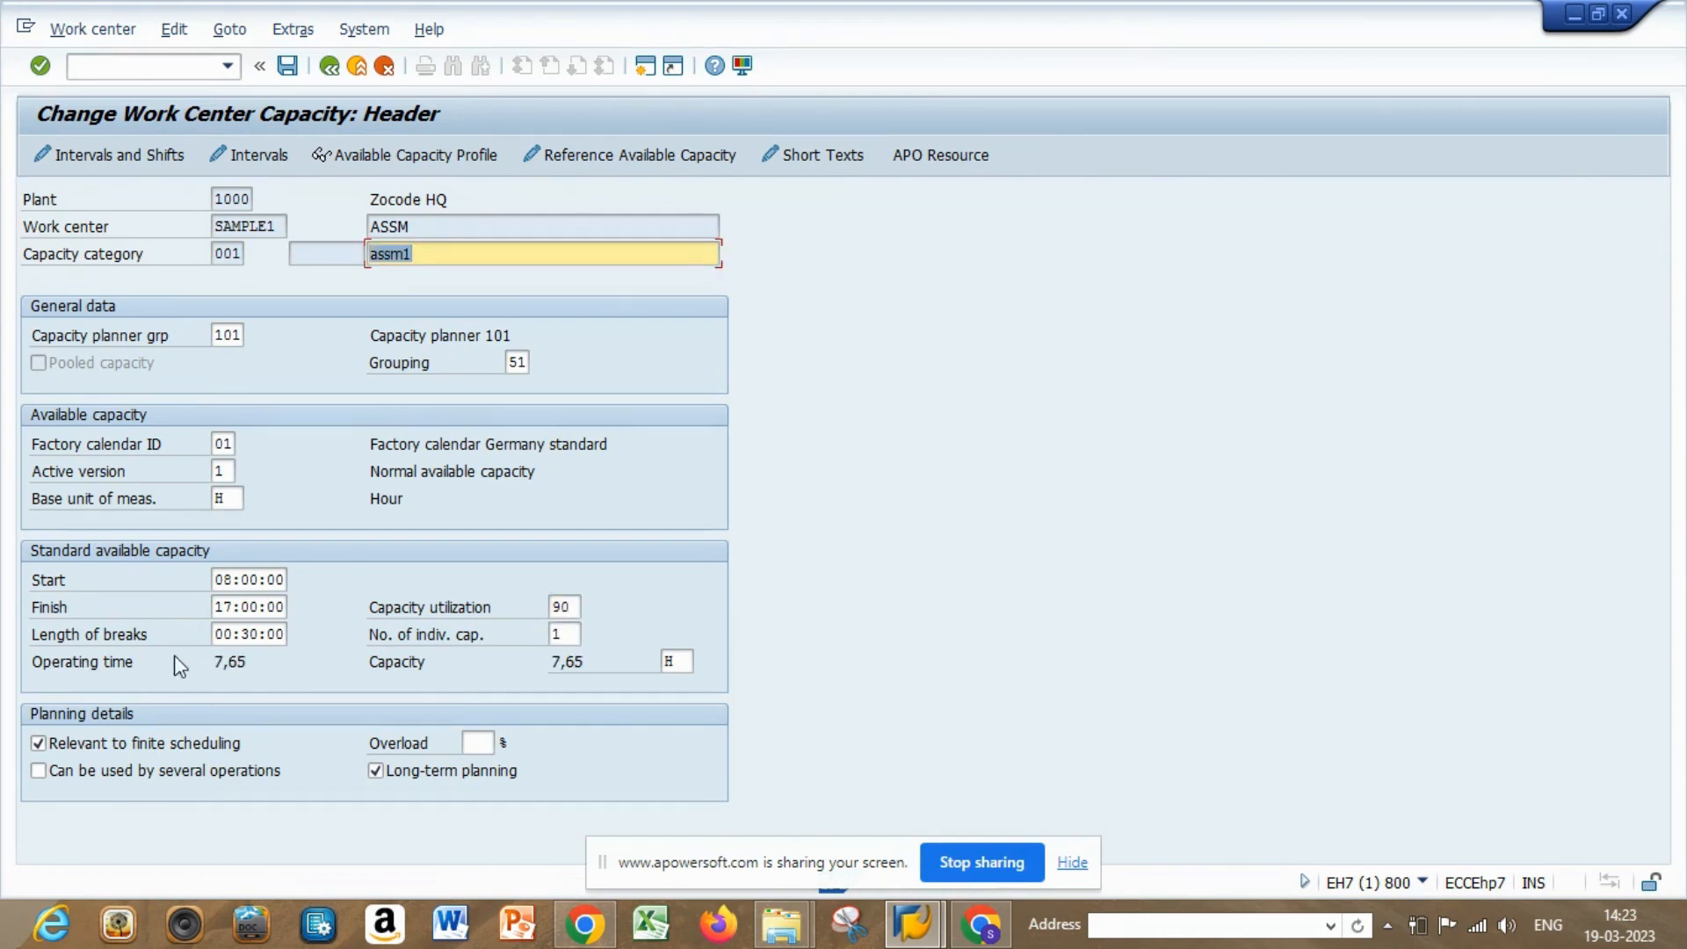
pyautogui.doubleClick(231, 662)
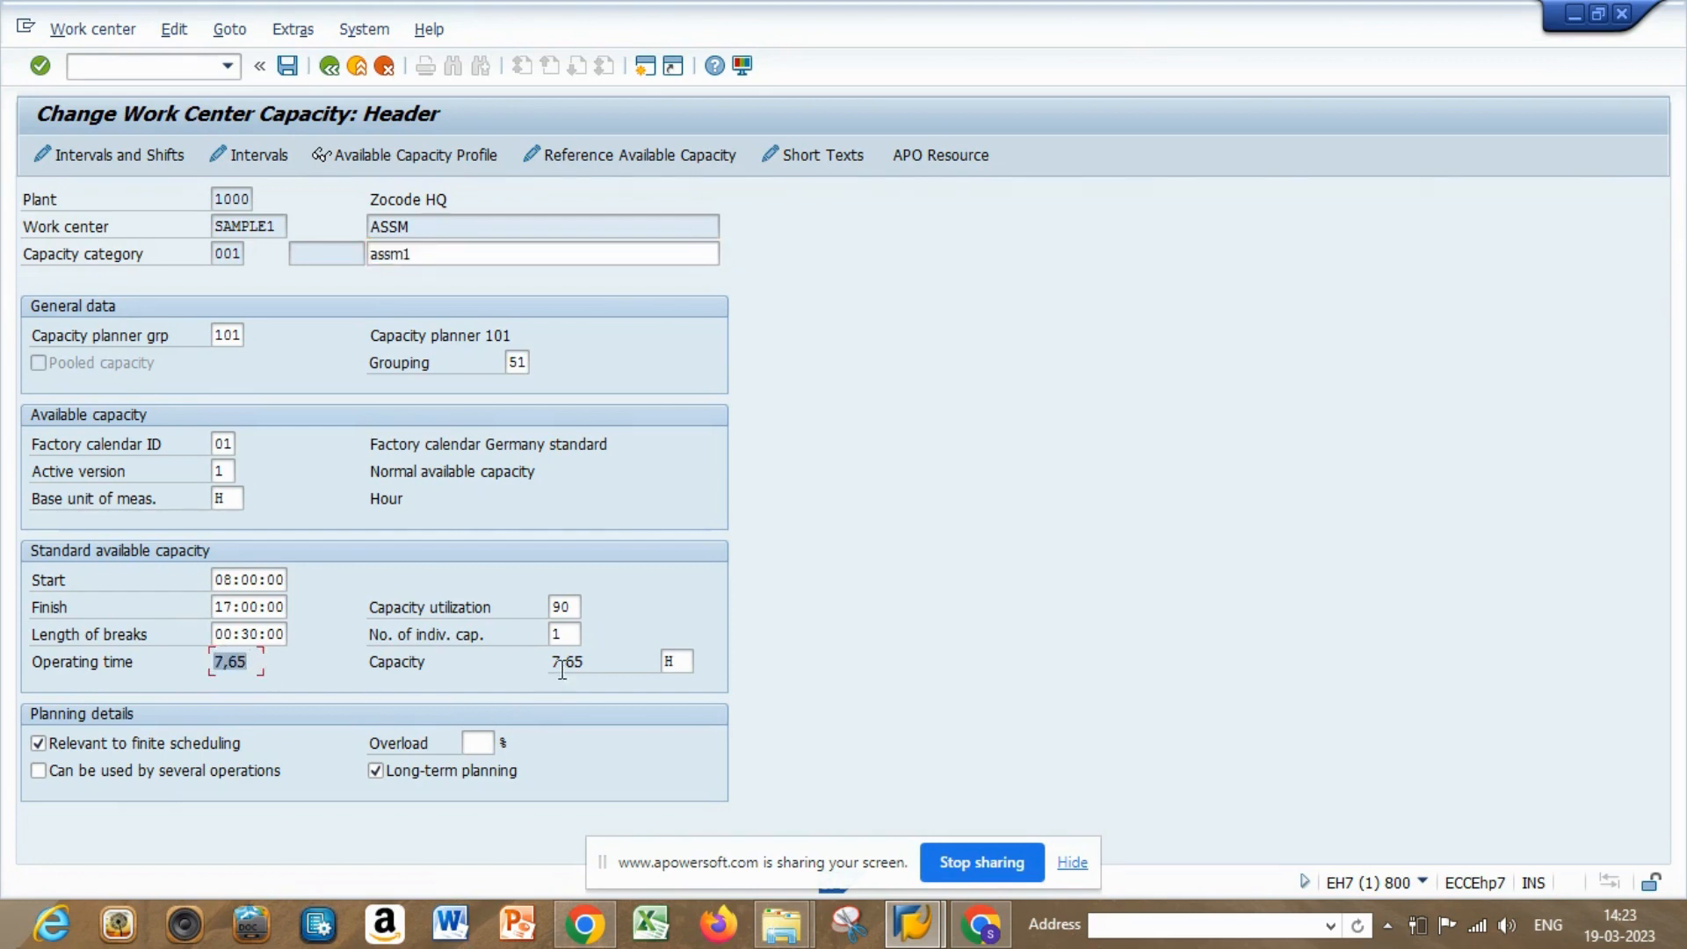
# Restore the capacity utilization to 100 and recalculate the standard available capacity
pyautogui.click(564, 607)
pyautogui.press('BackSpace')
pyautogui.press('BackSpace')
pyautogui.write('100')
pyautogui.press('Return')
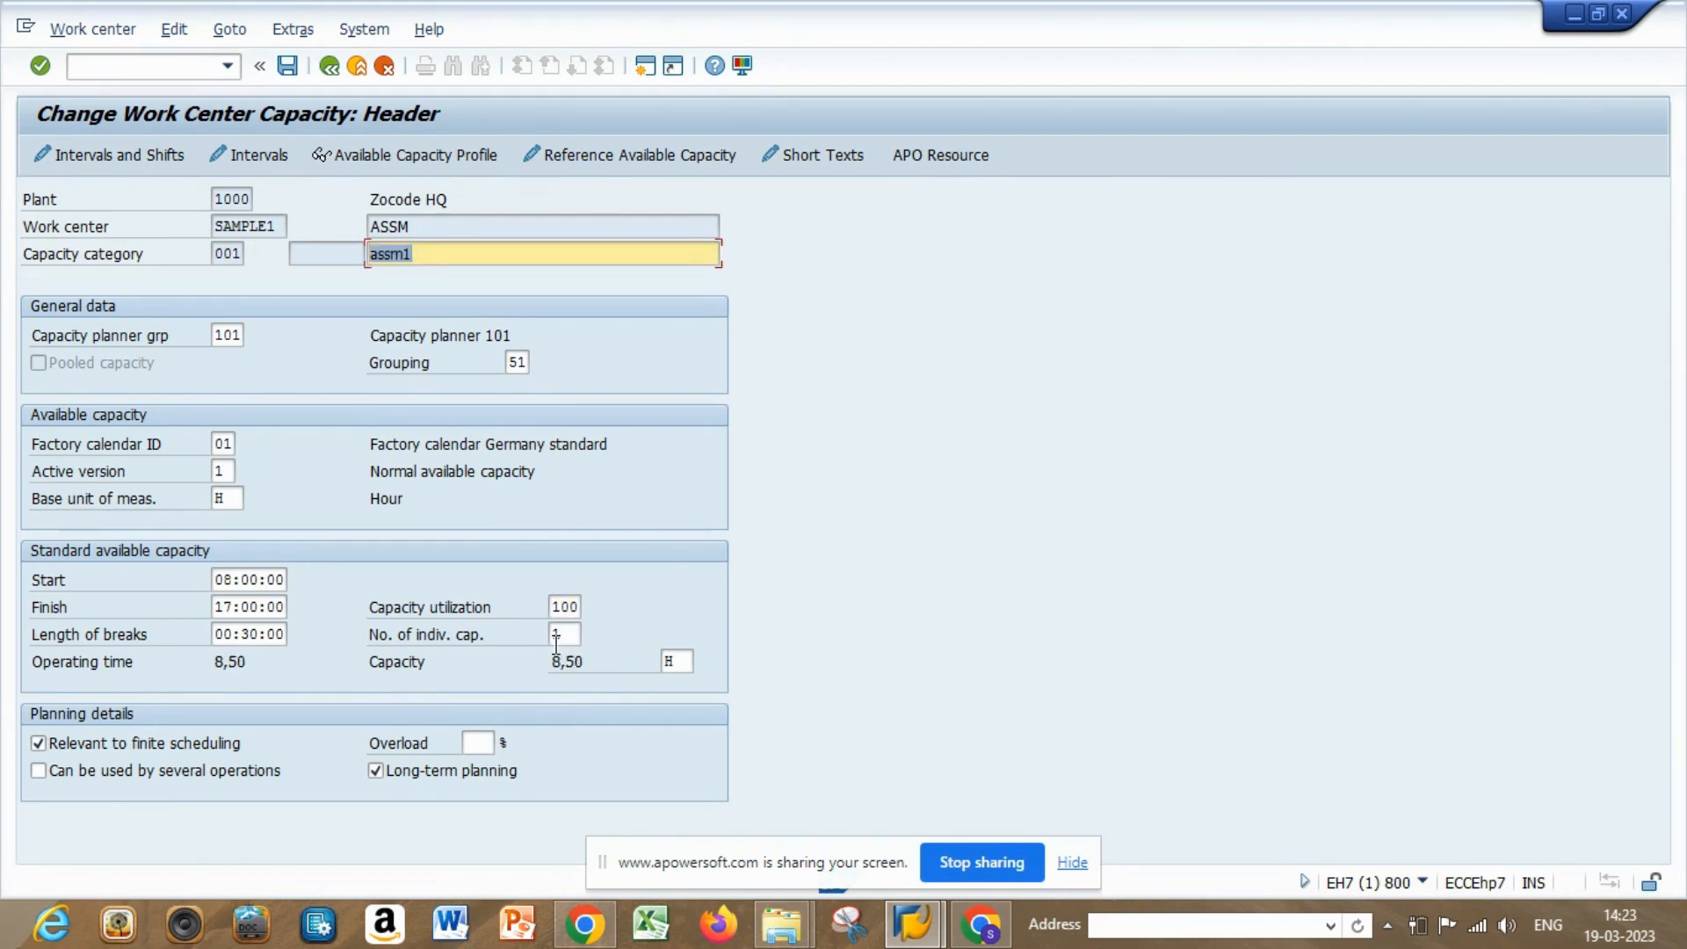
# Open the capacity's intervals and shifts and choose F-11 (Early shift) as the default shift definition
pyautogui.click(106, 162)
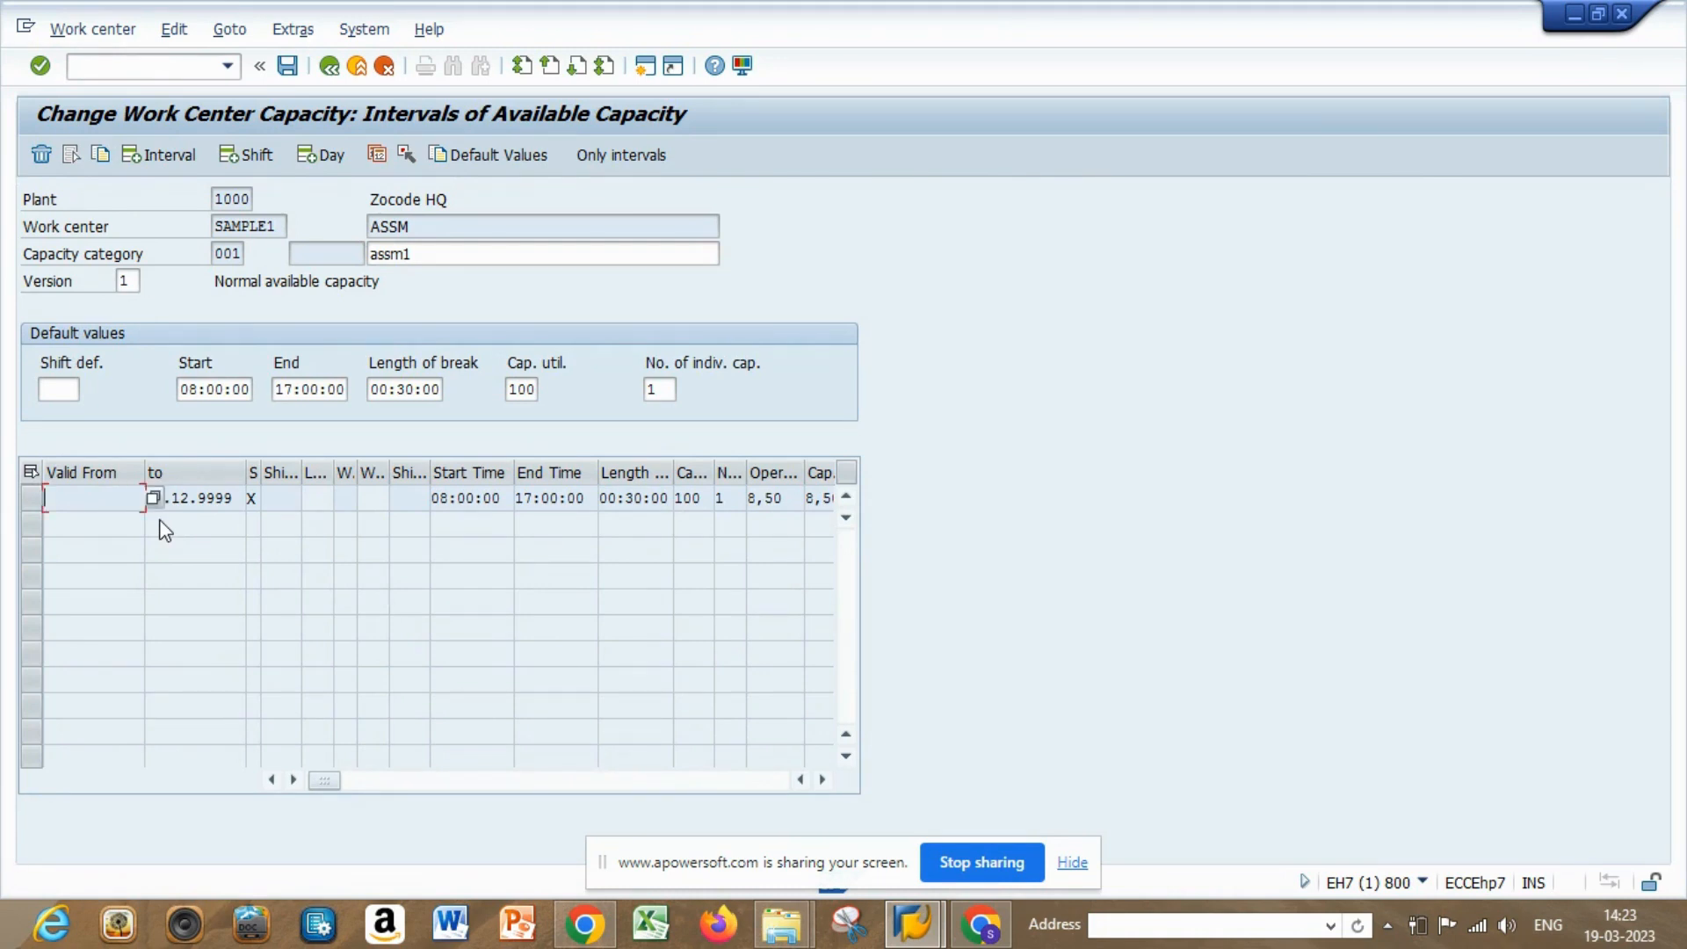
pyautogui.click(60, 391)
pyautogui.click(90, 389)
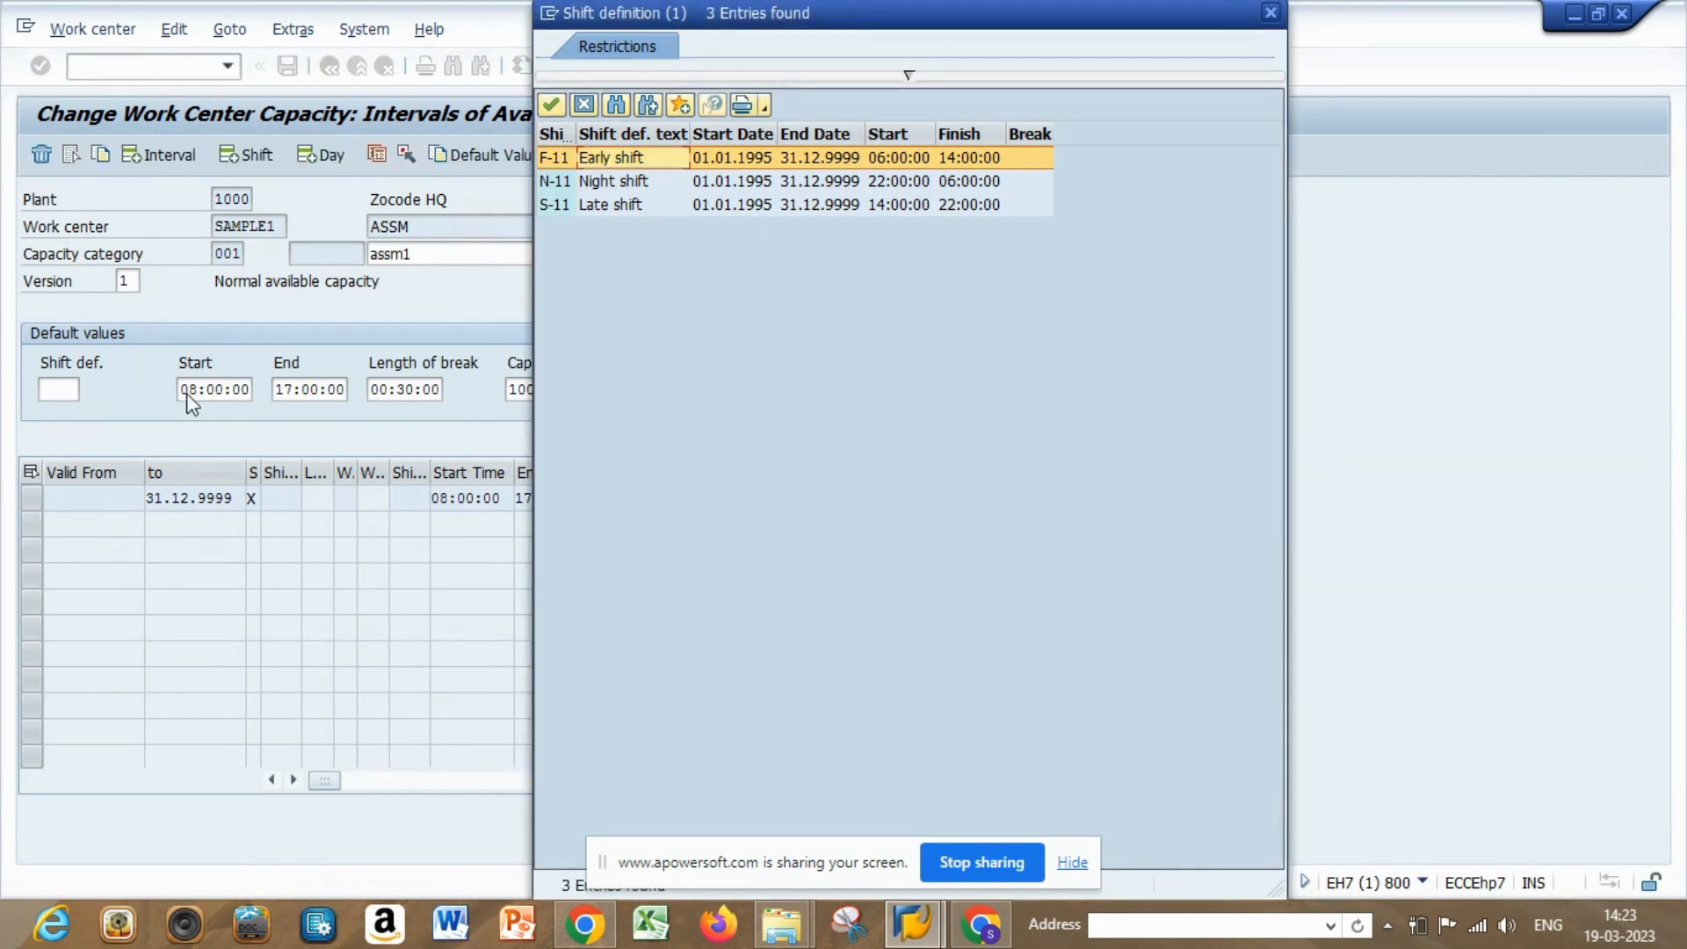
pyautogui.doubleClick(608, 159)
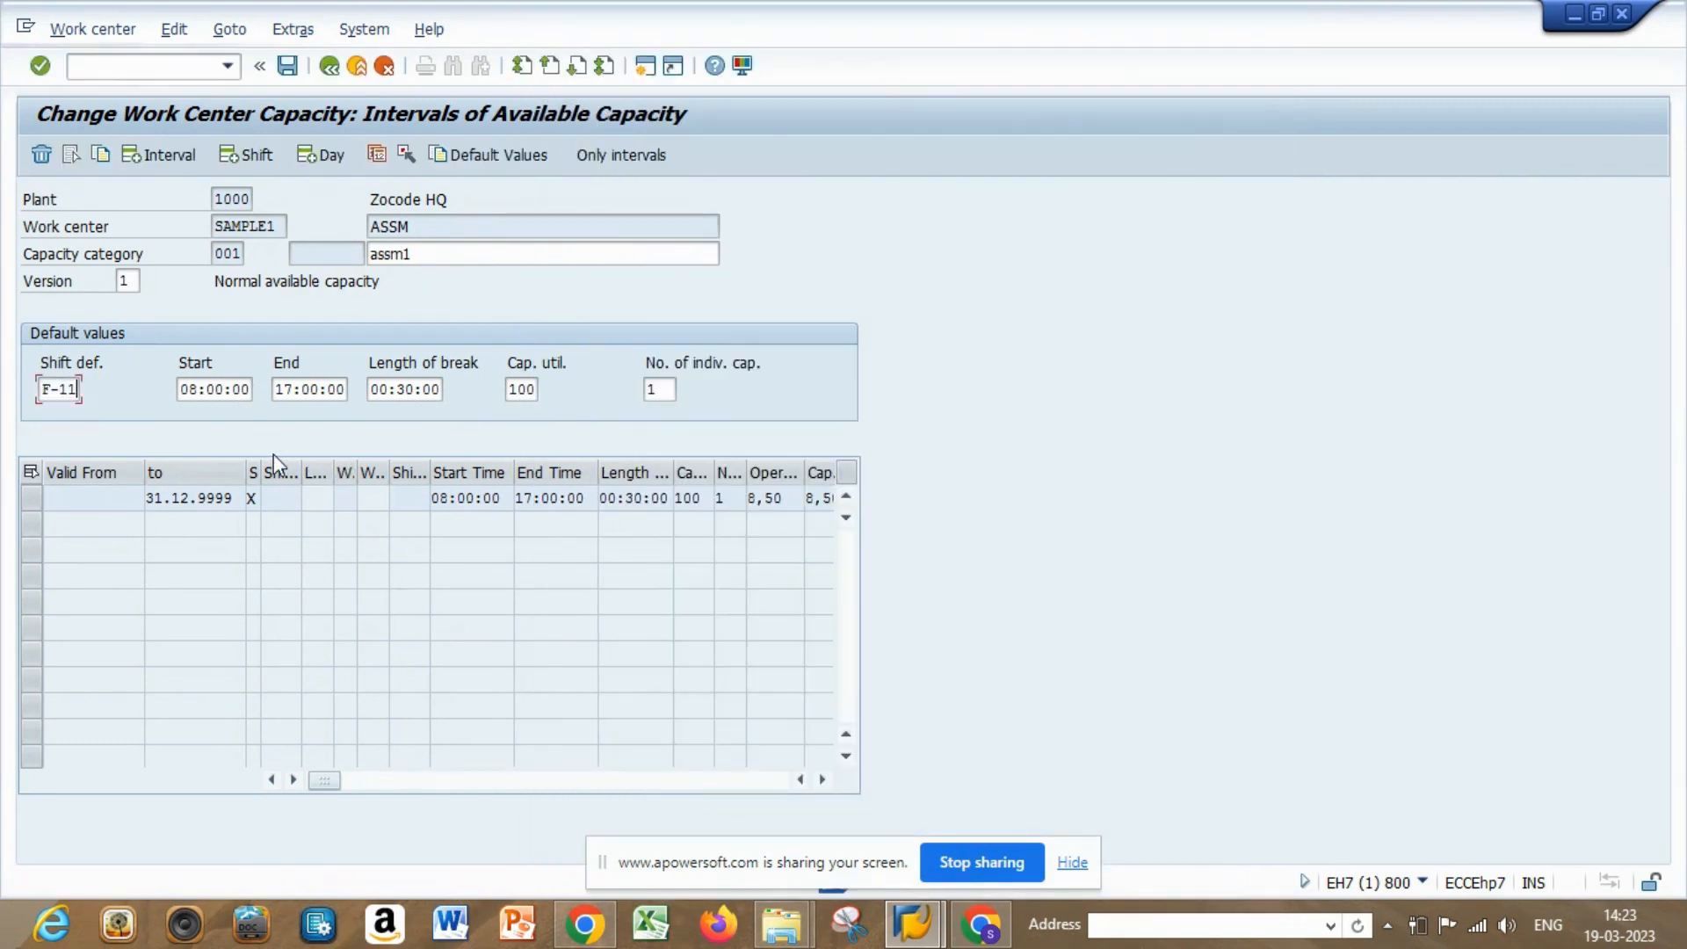
# Insert an available capacity interval valid from 19.03.2023 to 26.03.2023 and generate its daily entries
pyautogui.click(141, 155)
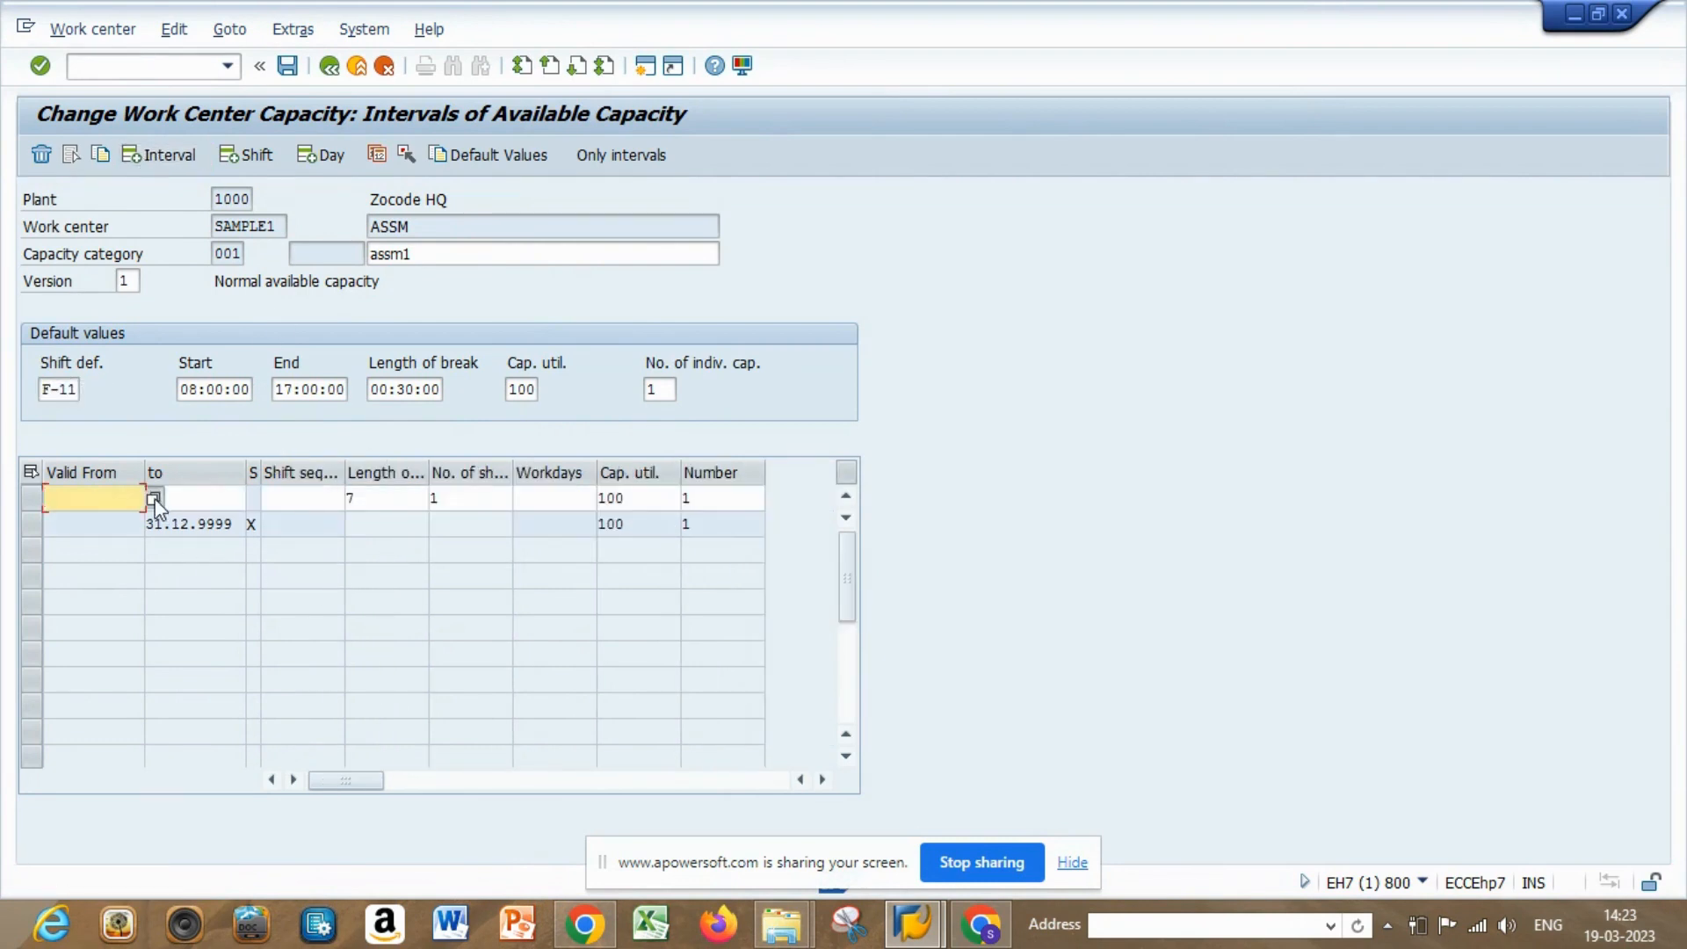
pyautogui.click(156, 500)
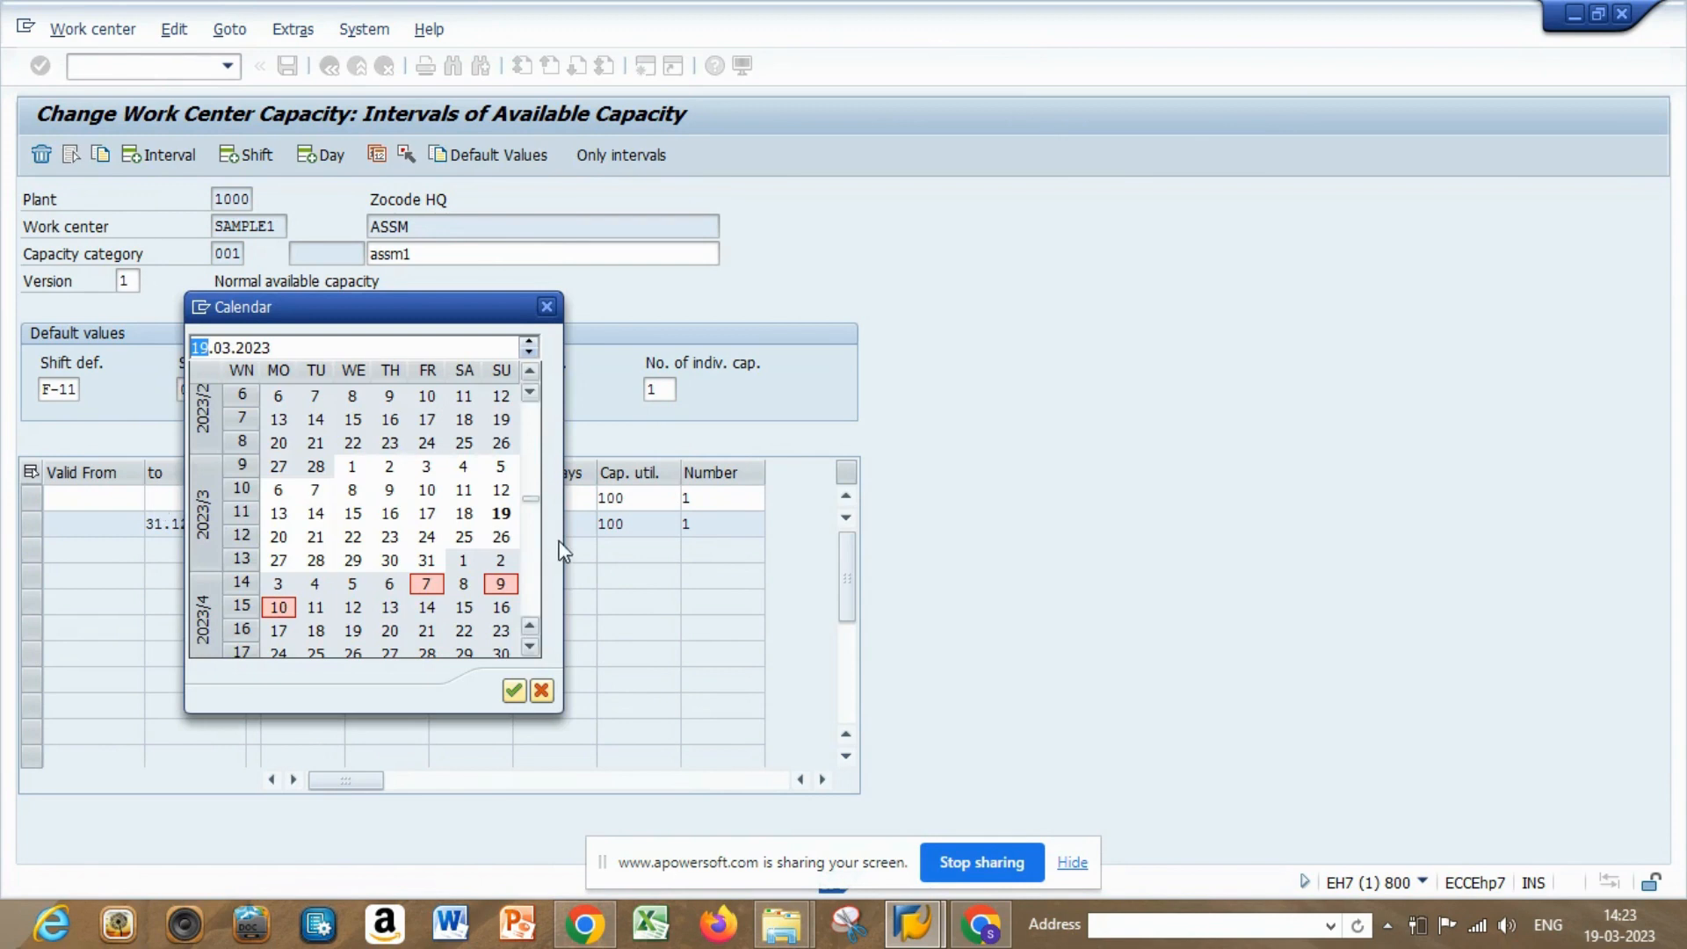
pyautogui.doubleClick(500, 514)
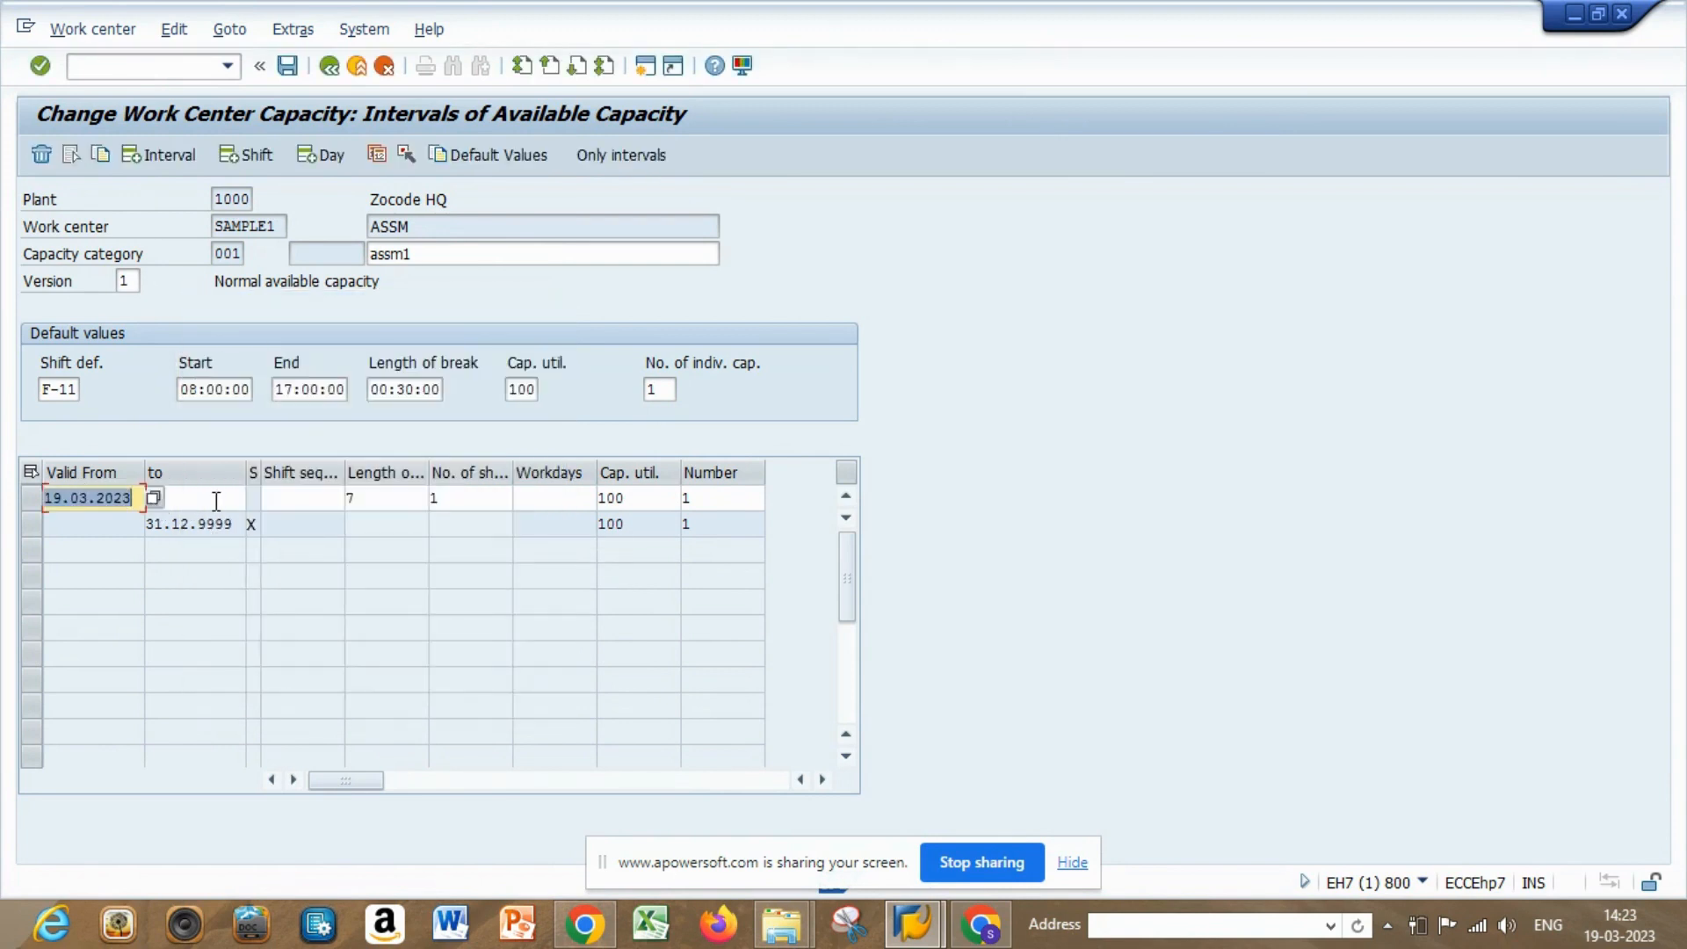
pyautogui.click(218, 499)
pyautogui.click(255, 499)
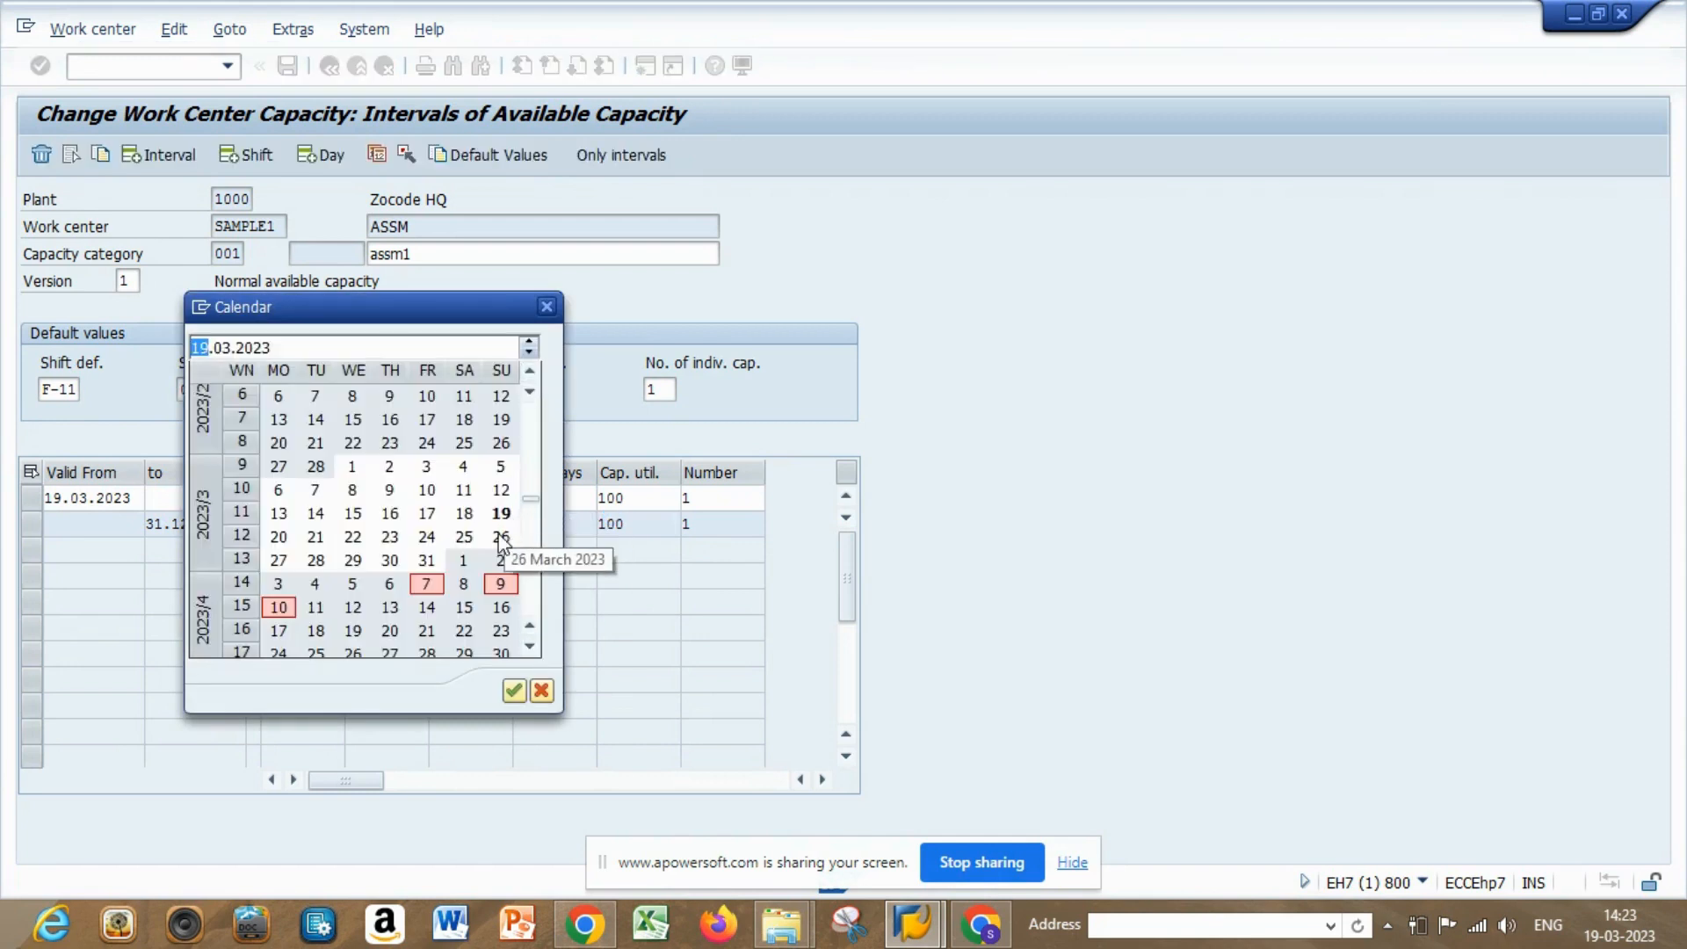
pyautogui.click(500, 536)
pyautogui.doubleClick(501, 538)
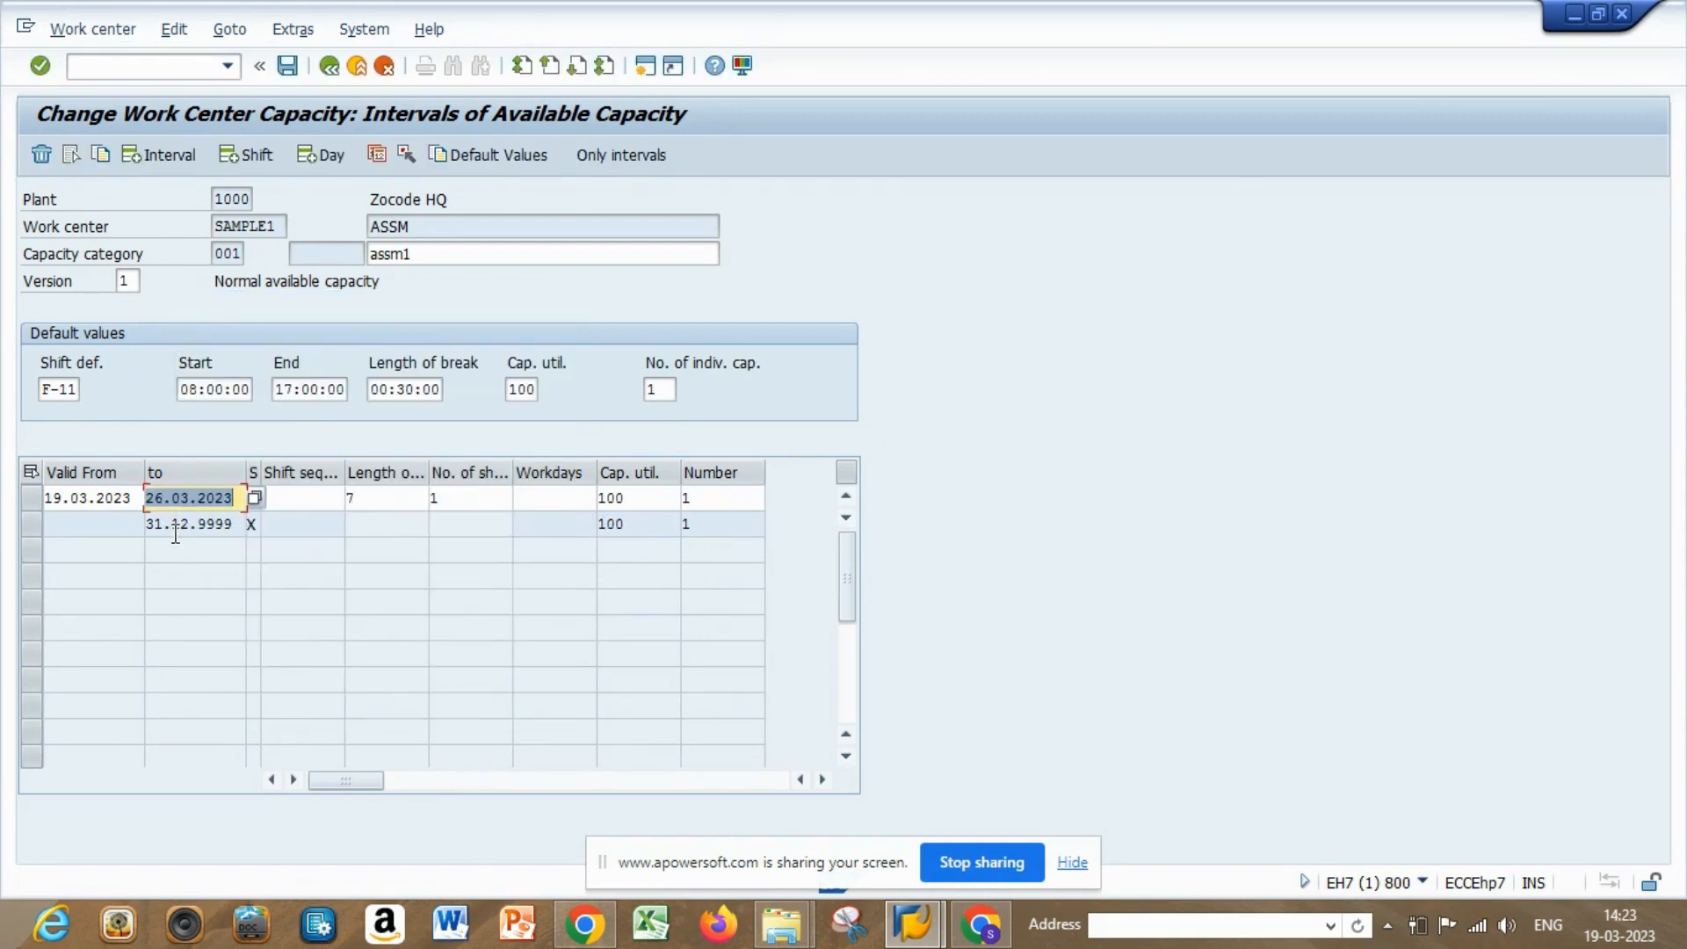
pyautogui.press('Return')
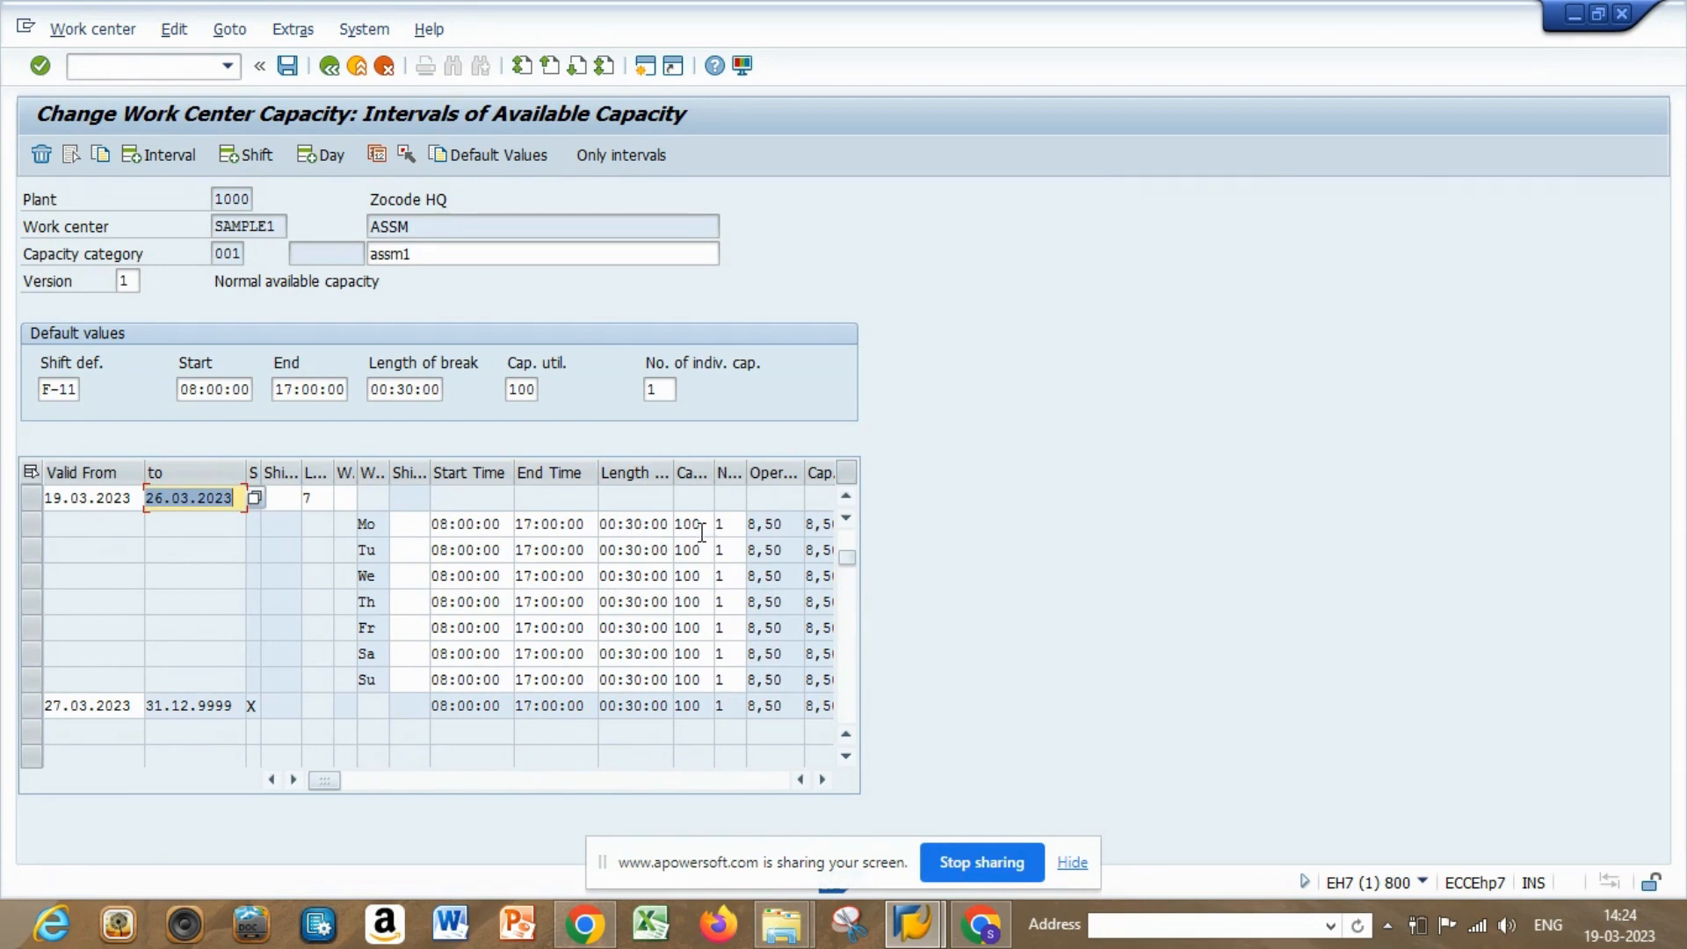
# Return from the capacity intervals and header to the work center and proceed to its costing data
pyautogui.click(784, 527)
pyautogui.click(817, 528)
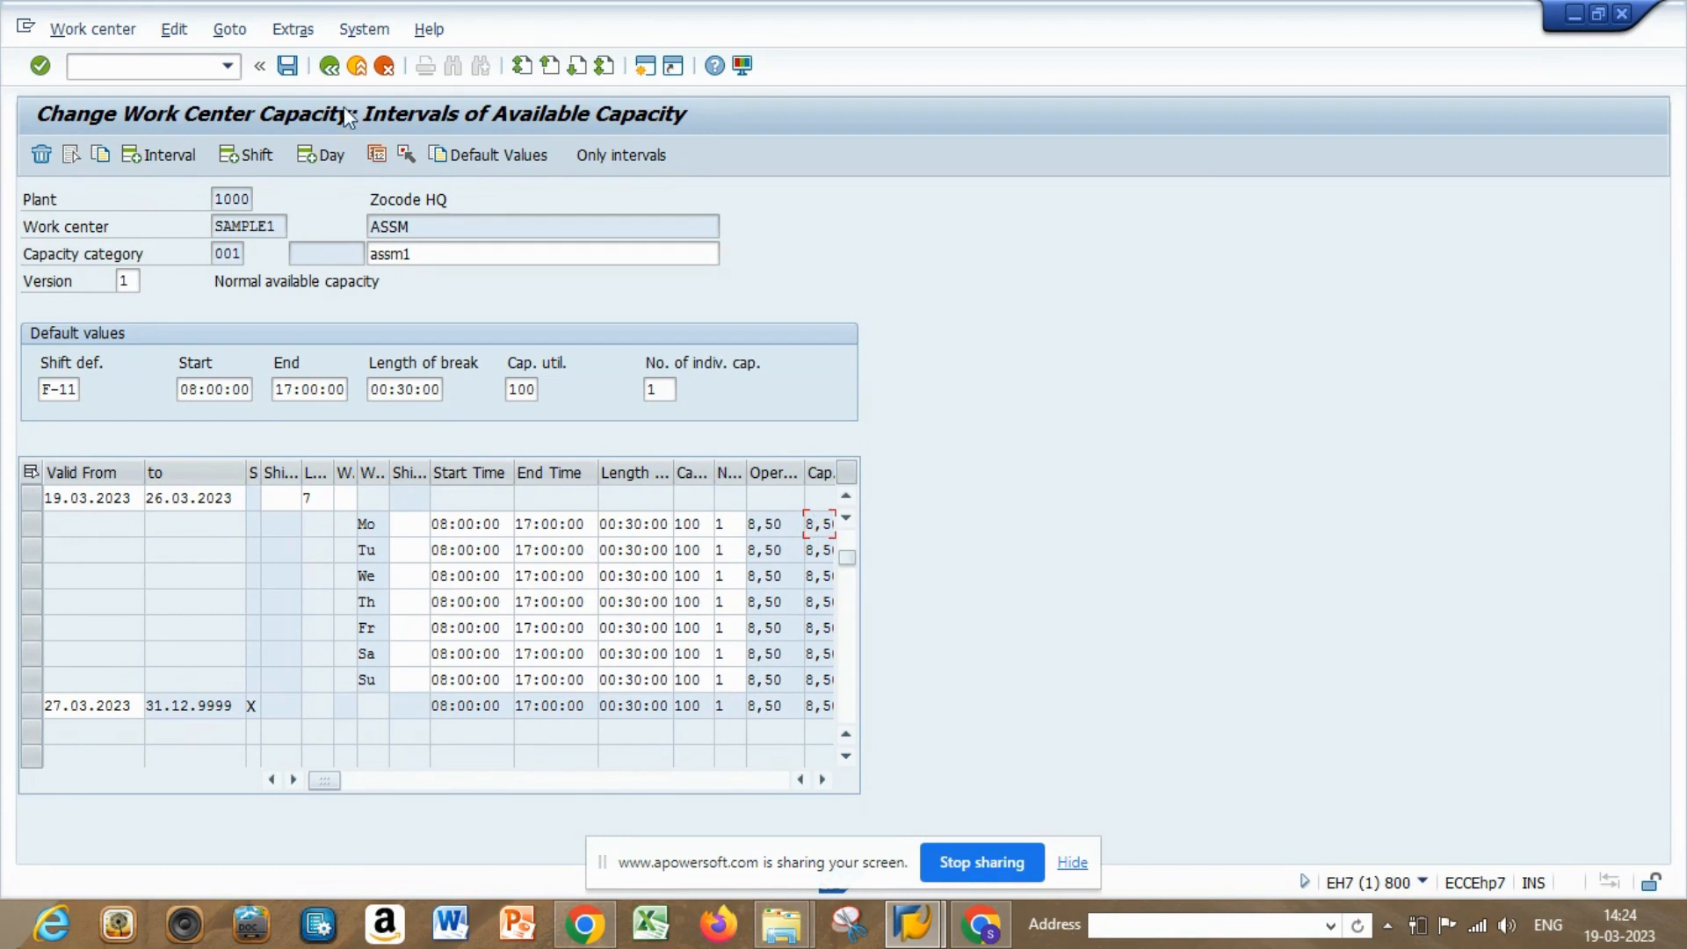
pyautogui.click(330, 71)
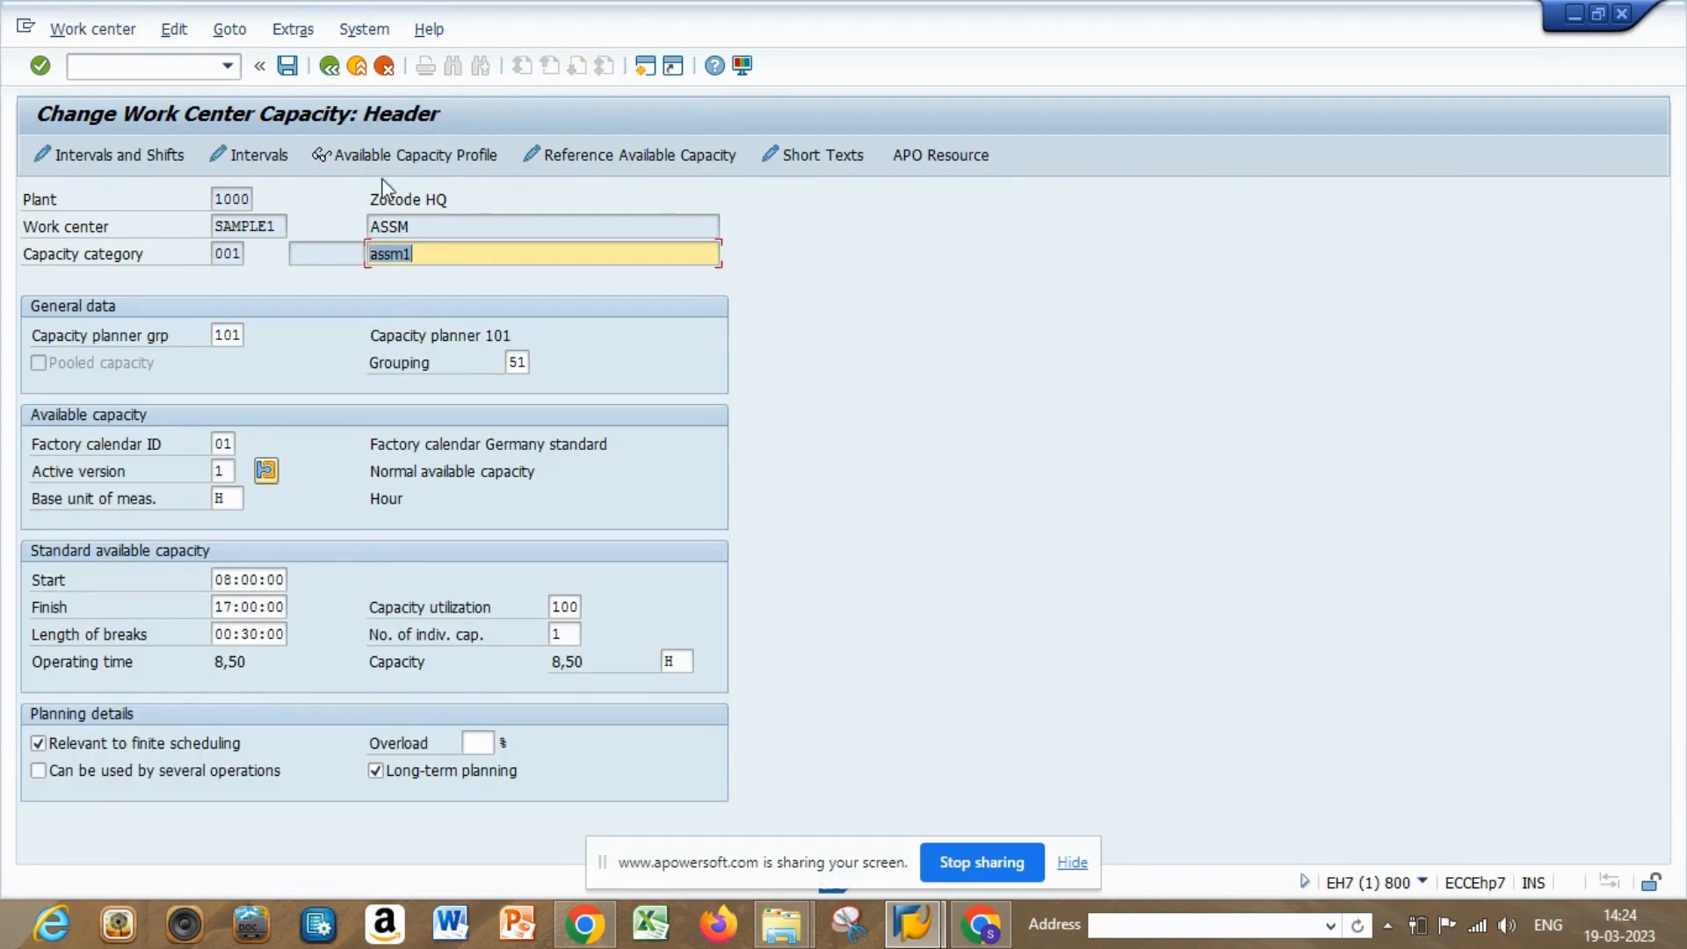
pyautogui.click(331, 69)
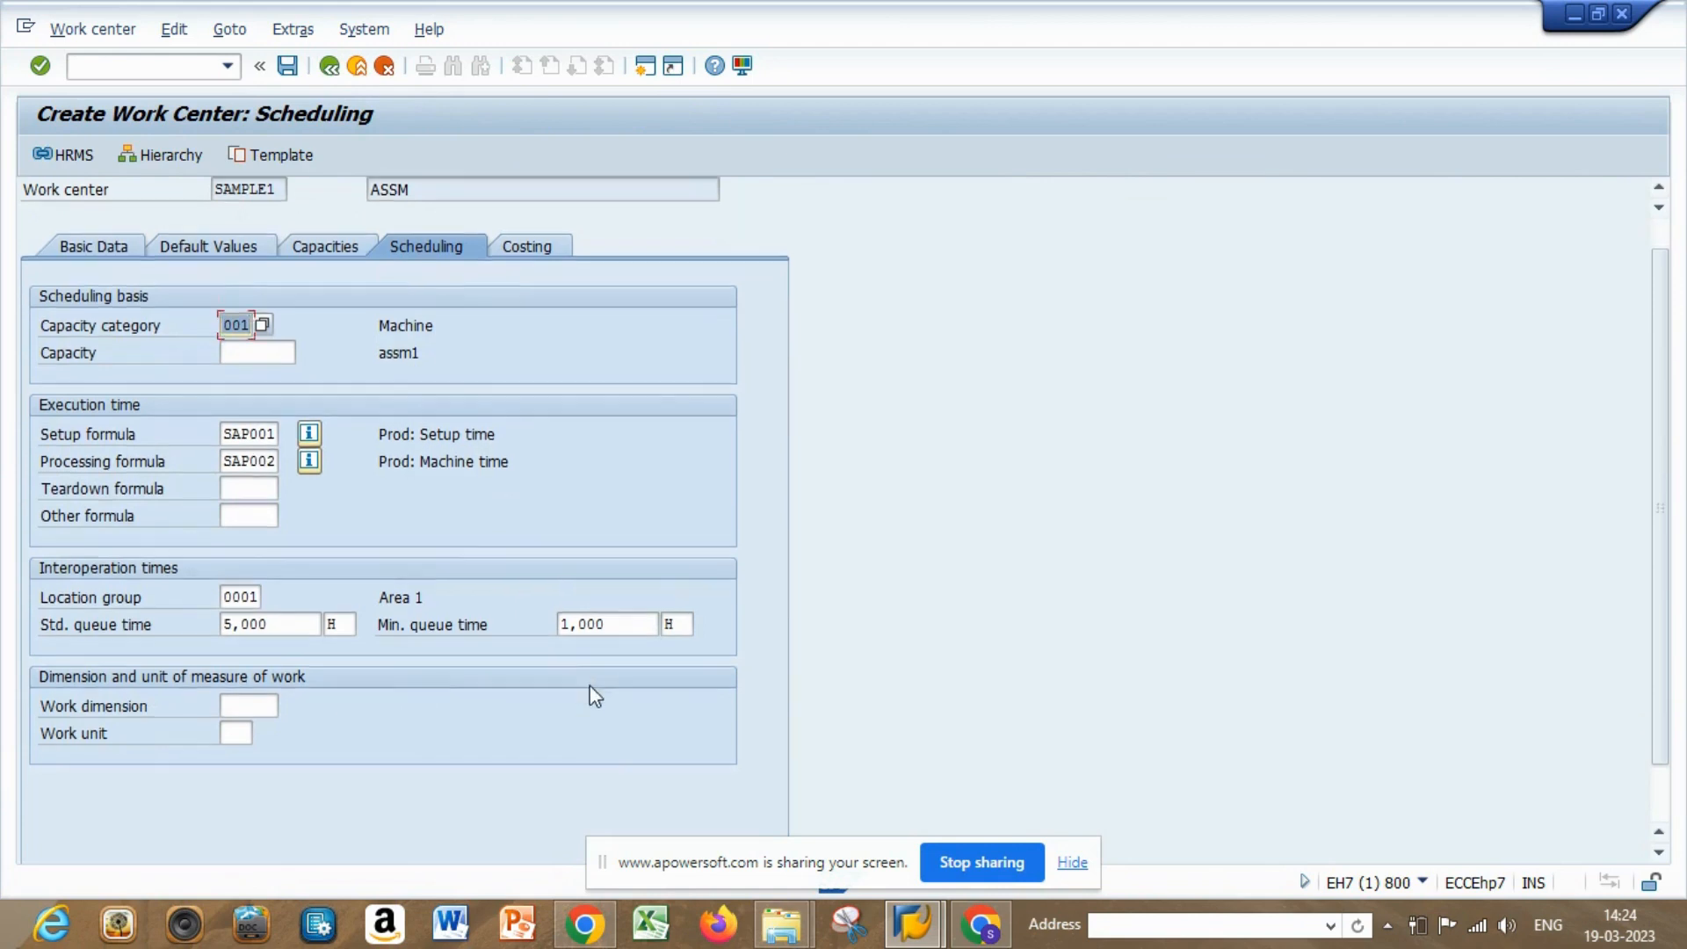
pyautogui.click(534, 283)
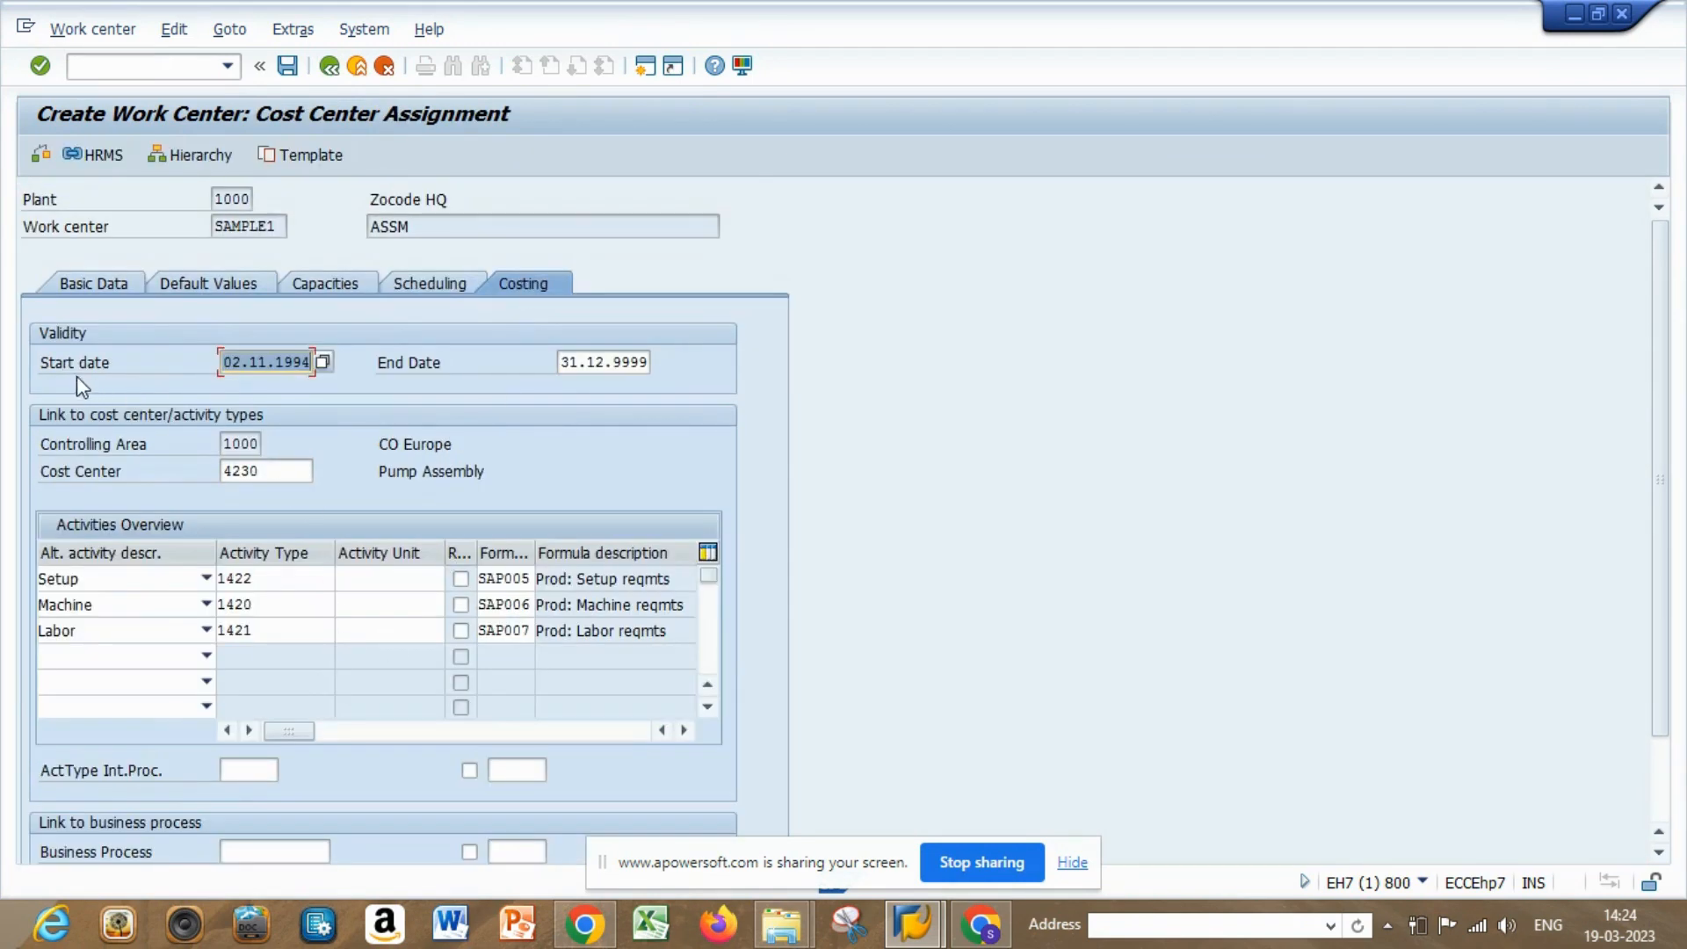
# Examine the controlling area, the cost center and the activity type assigned to Setup
pyautogui.click(93, 445)
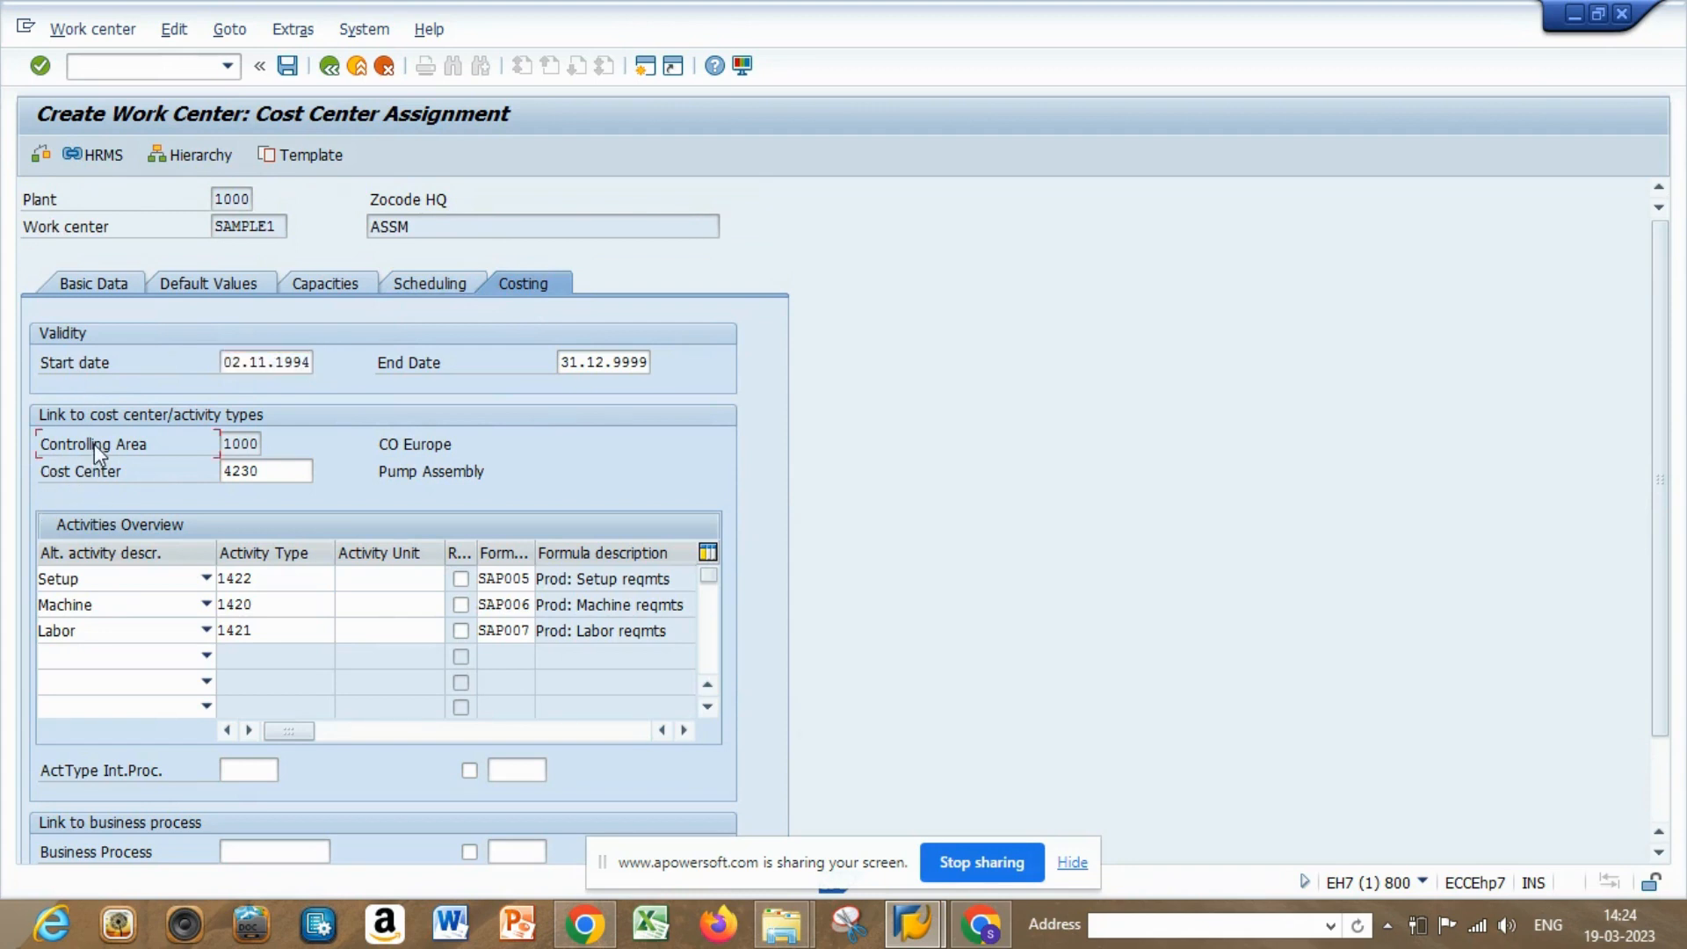
pyautogui.click(250, 444)
pyautogui.click(81, 478)
pyautogui.click(287, 595)
pyautogui.click(297, 582)
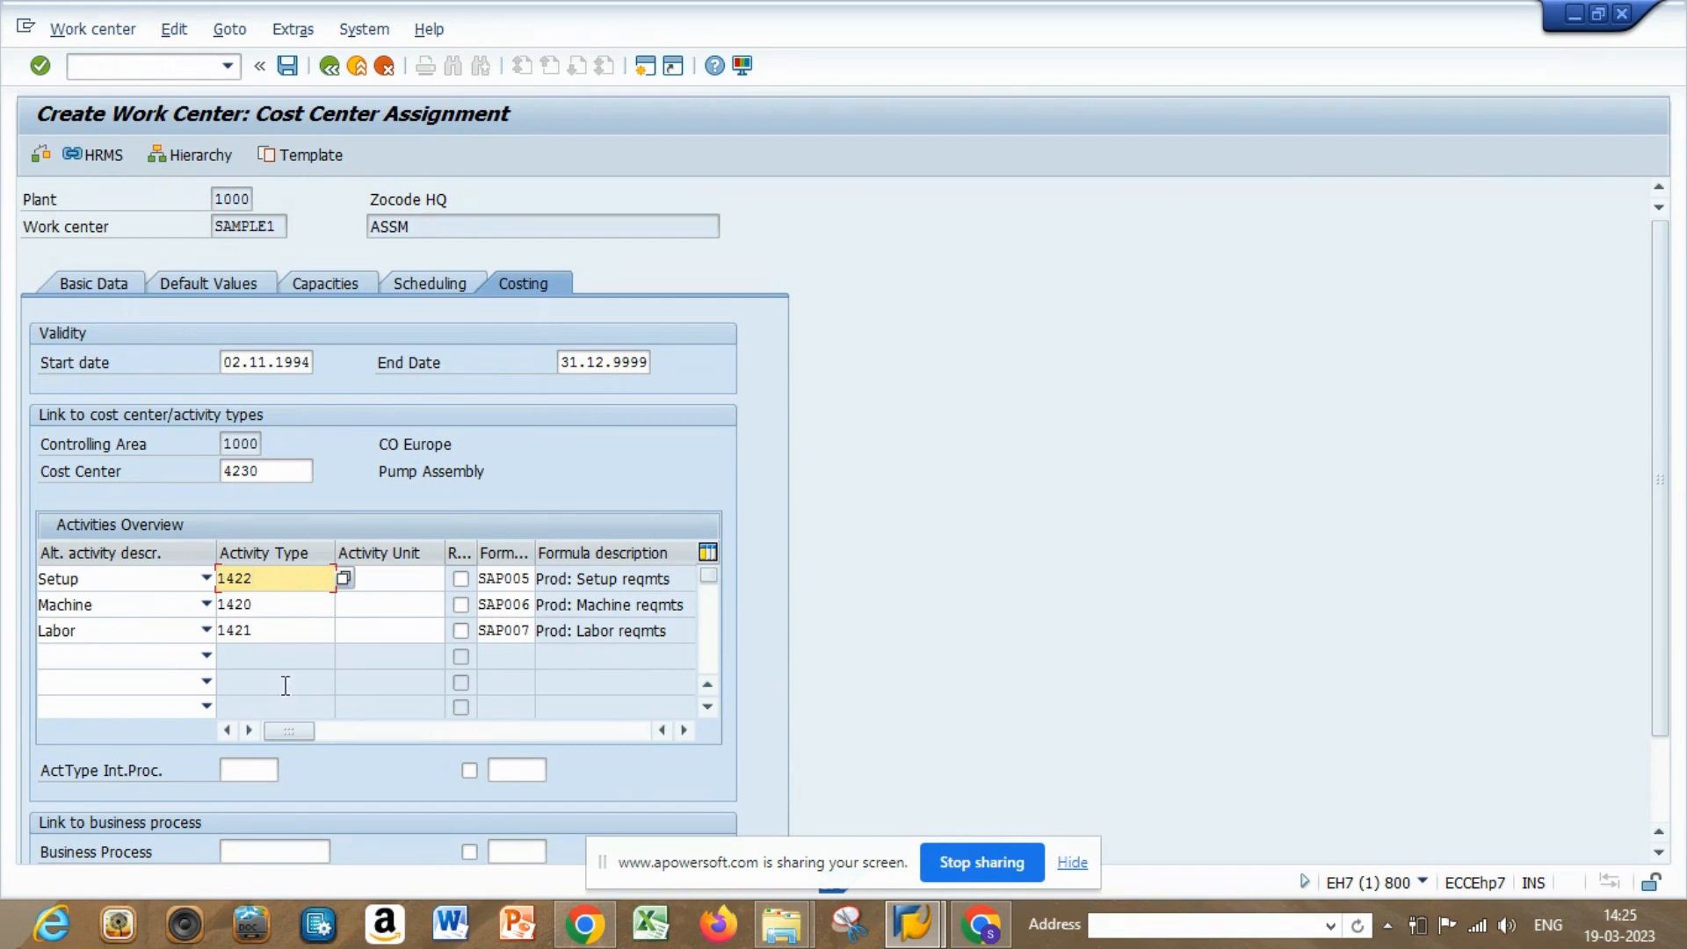
# Set the activity unit to HR for the Setup, Machine and Labor activities in the costing data
pyautogui.click(410, 587)
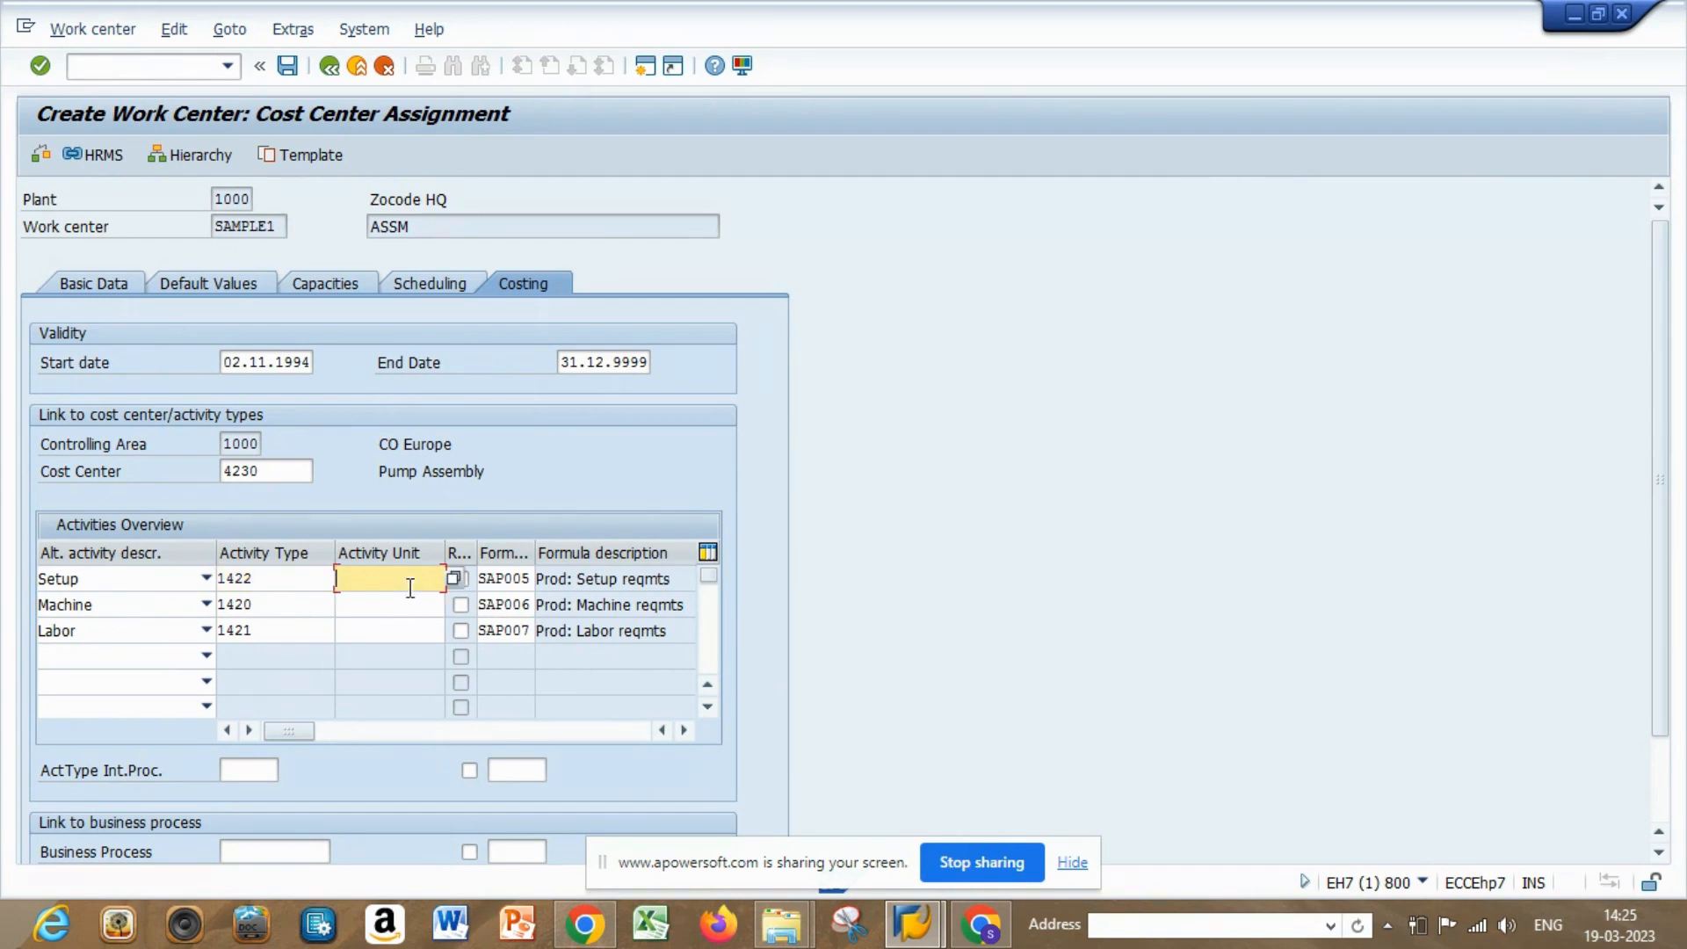
pyautogui.write('h')
pyautogui.write('HR')
pyautogui.click(396, 602)
pyautogui.click(373, 606)
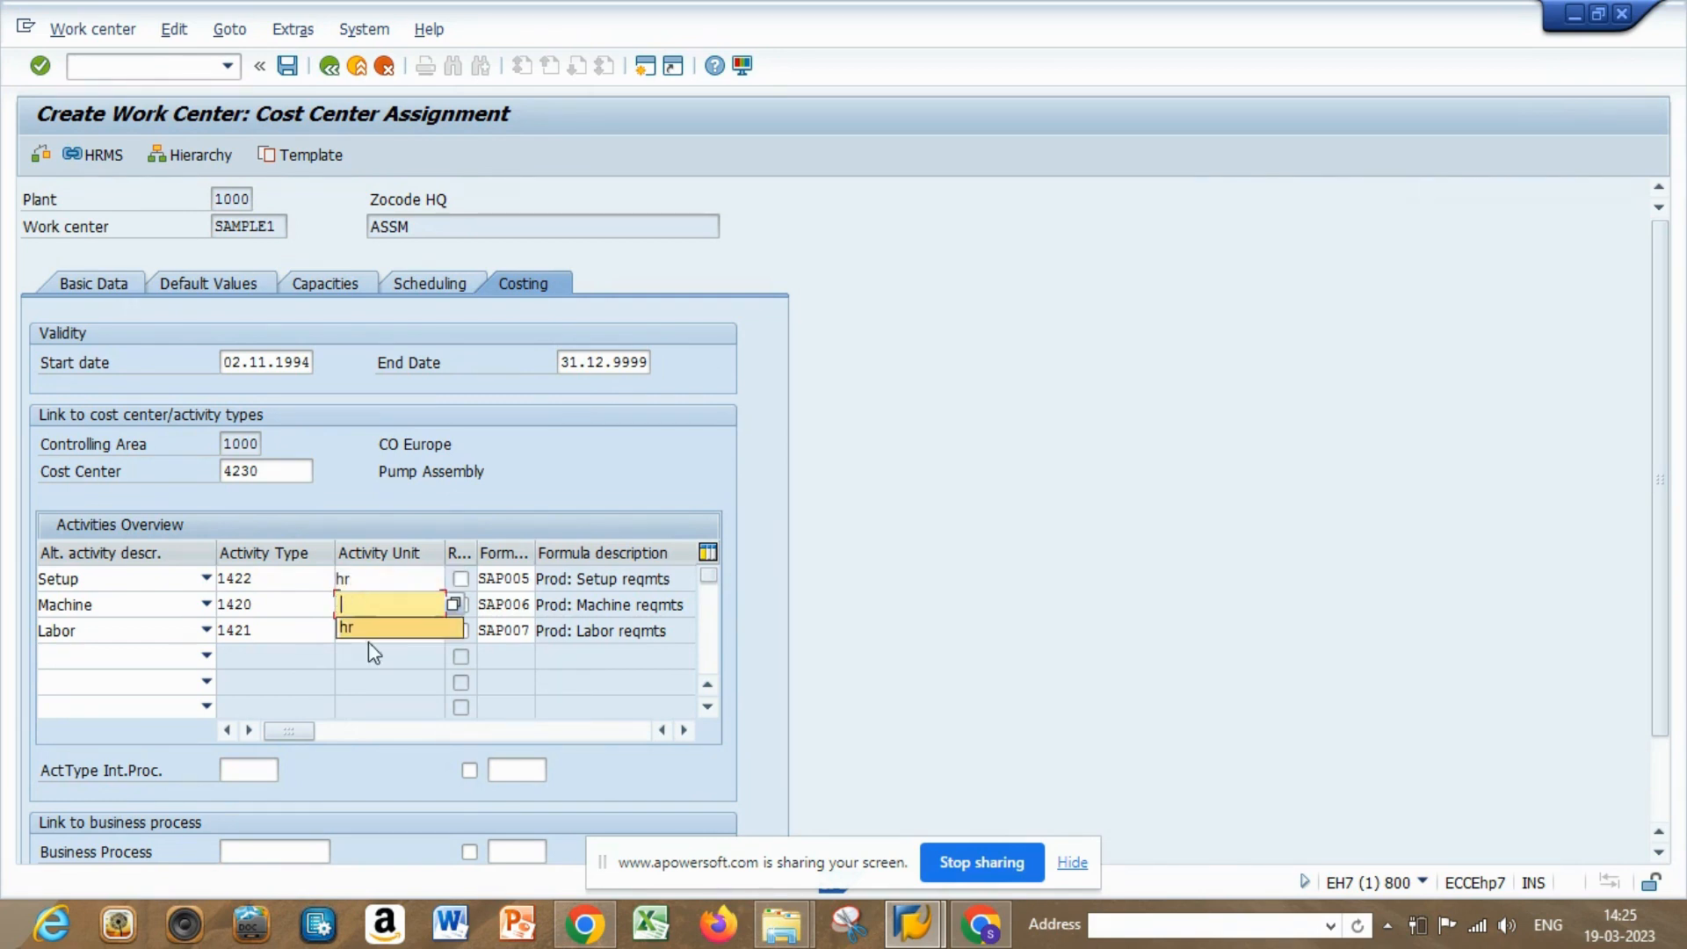
pyautogui.click(368, 627)
pyautogui.click(367, 640)
pyautogui.click(366, 648)
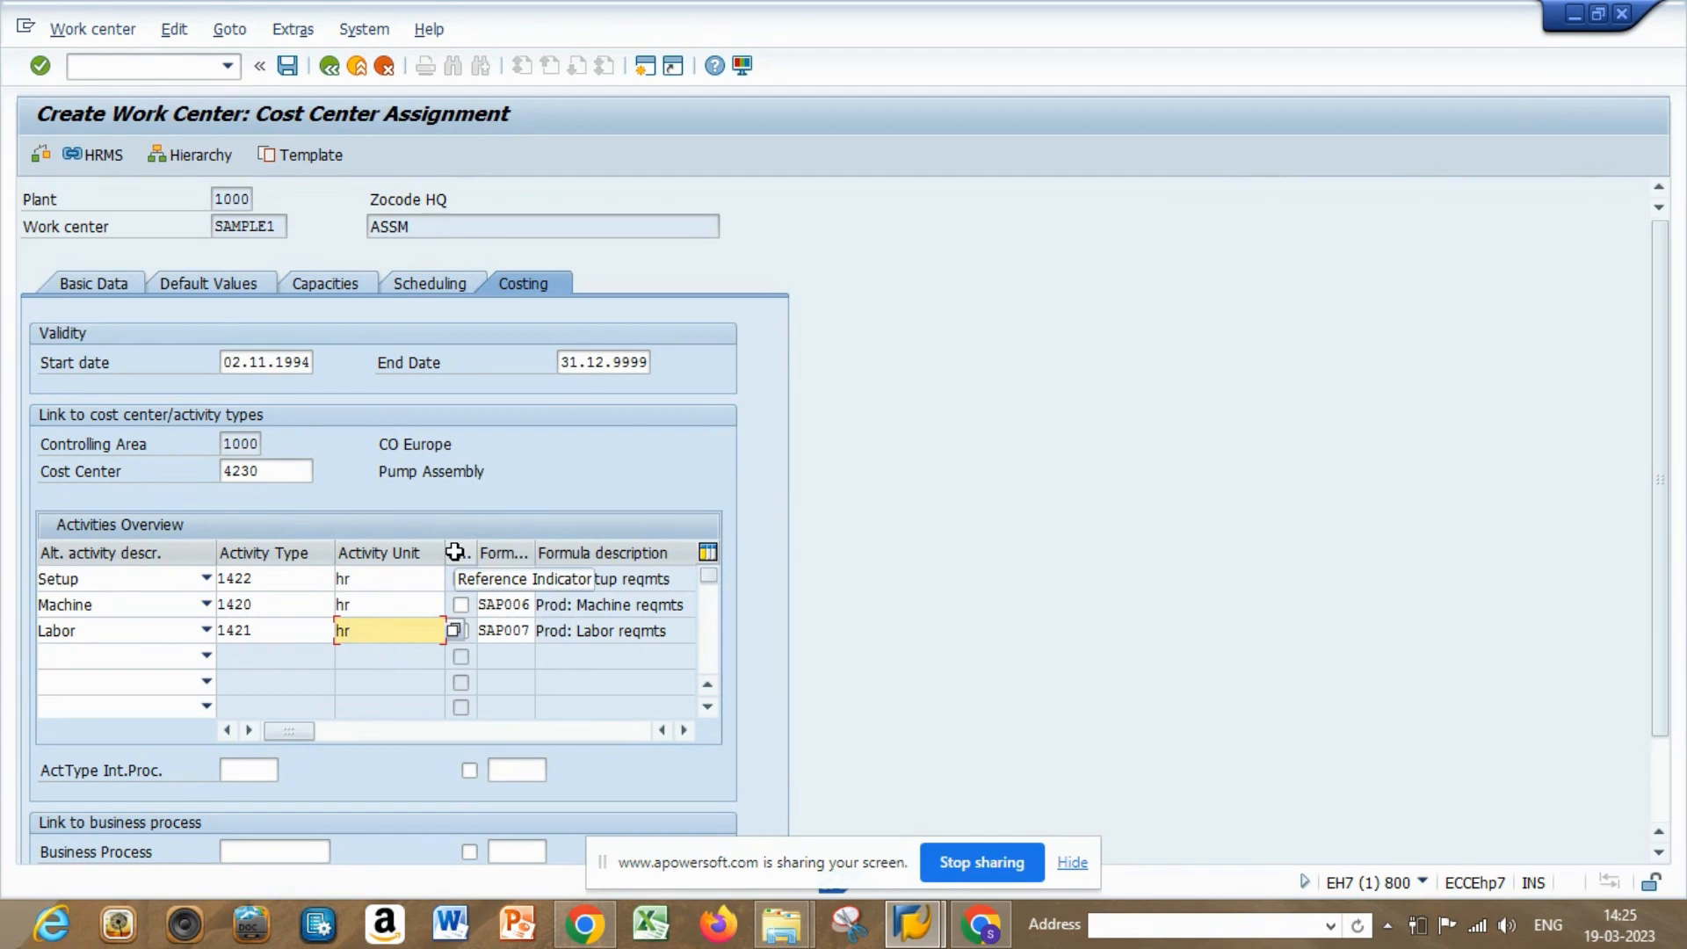
# Mark the reference indicator for the Setup, Machine and Labor activities
pyautogui.click(461, 578)
pyautogui.click(461, 605)
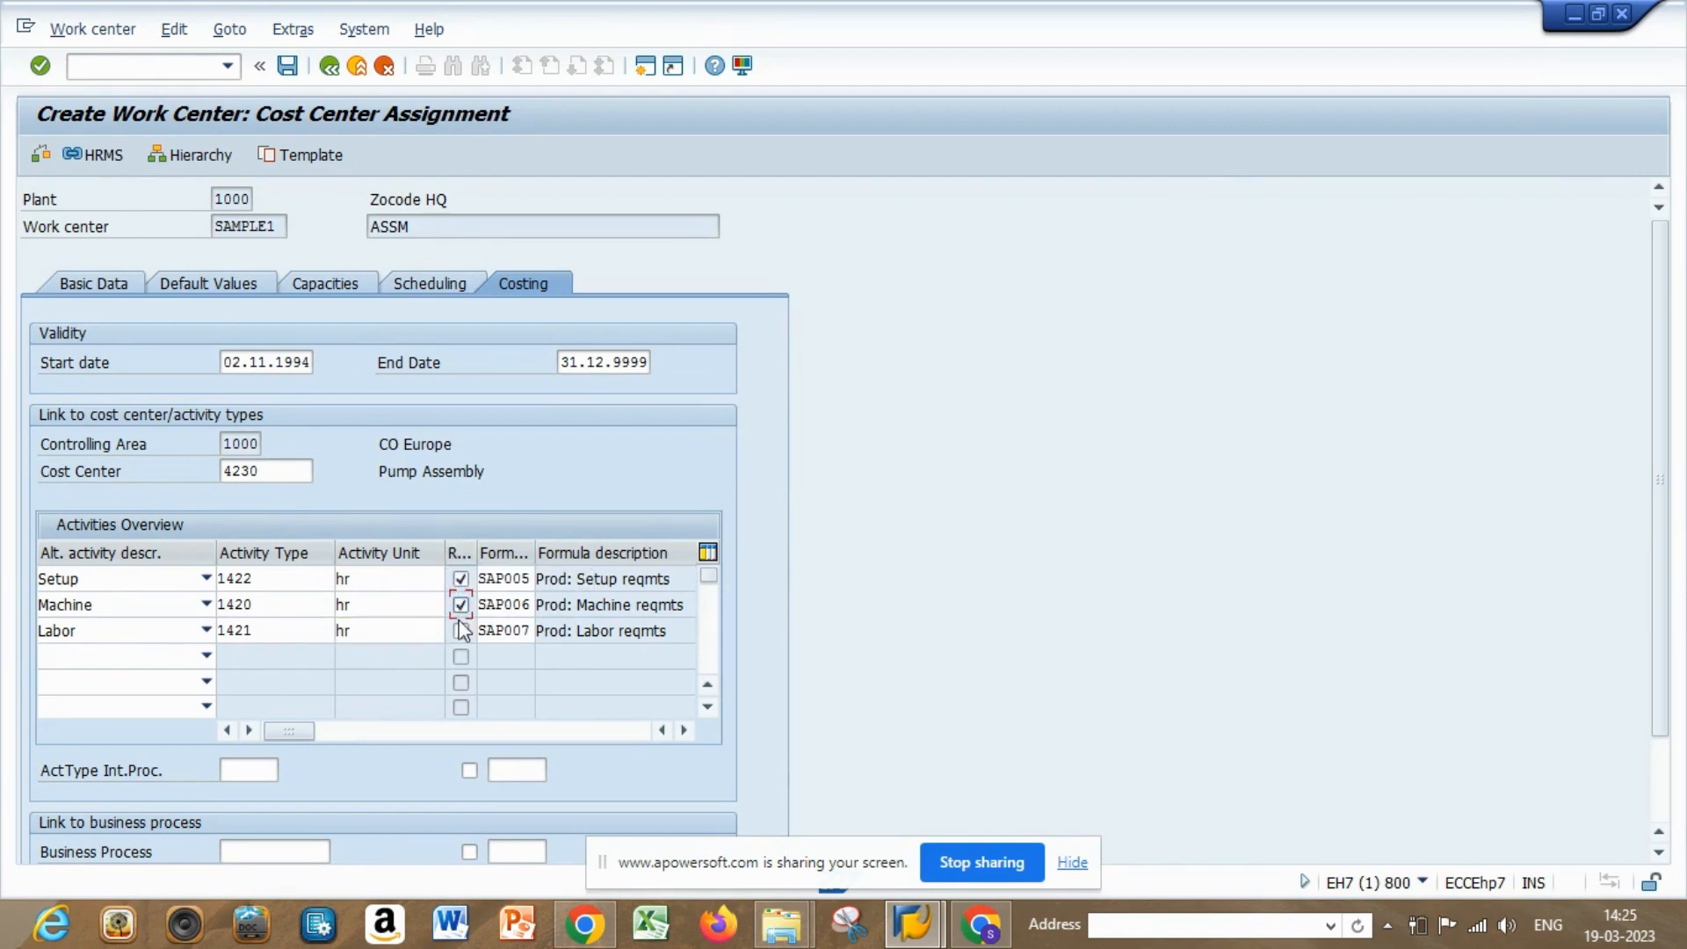
pyautogui.click(461, 631)
# Check the costing formulas of the Setup, Machine and Labor activities and save the new work center
pyautogui.click(506, 580)
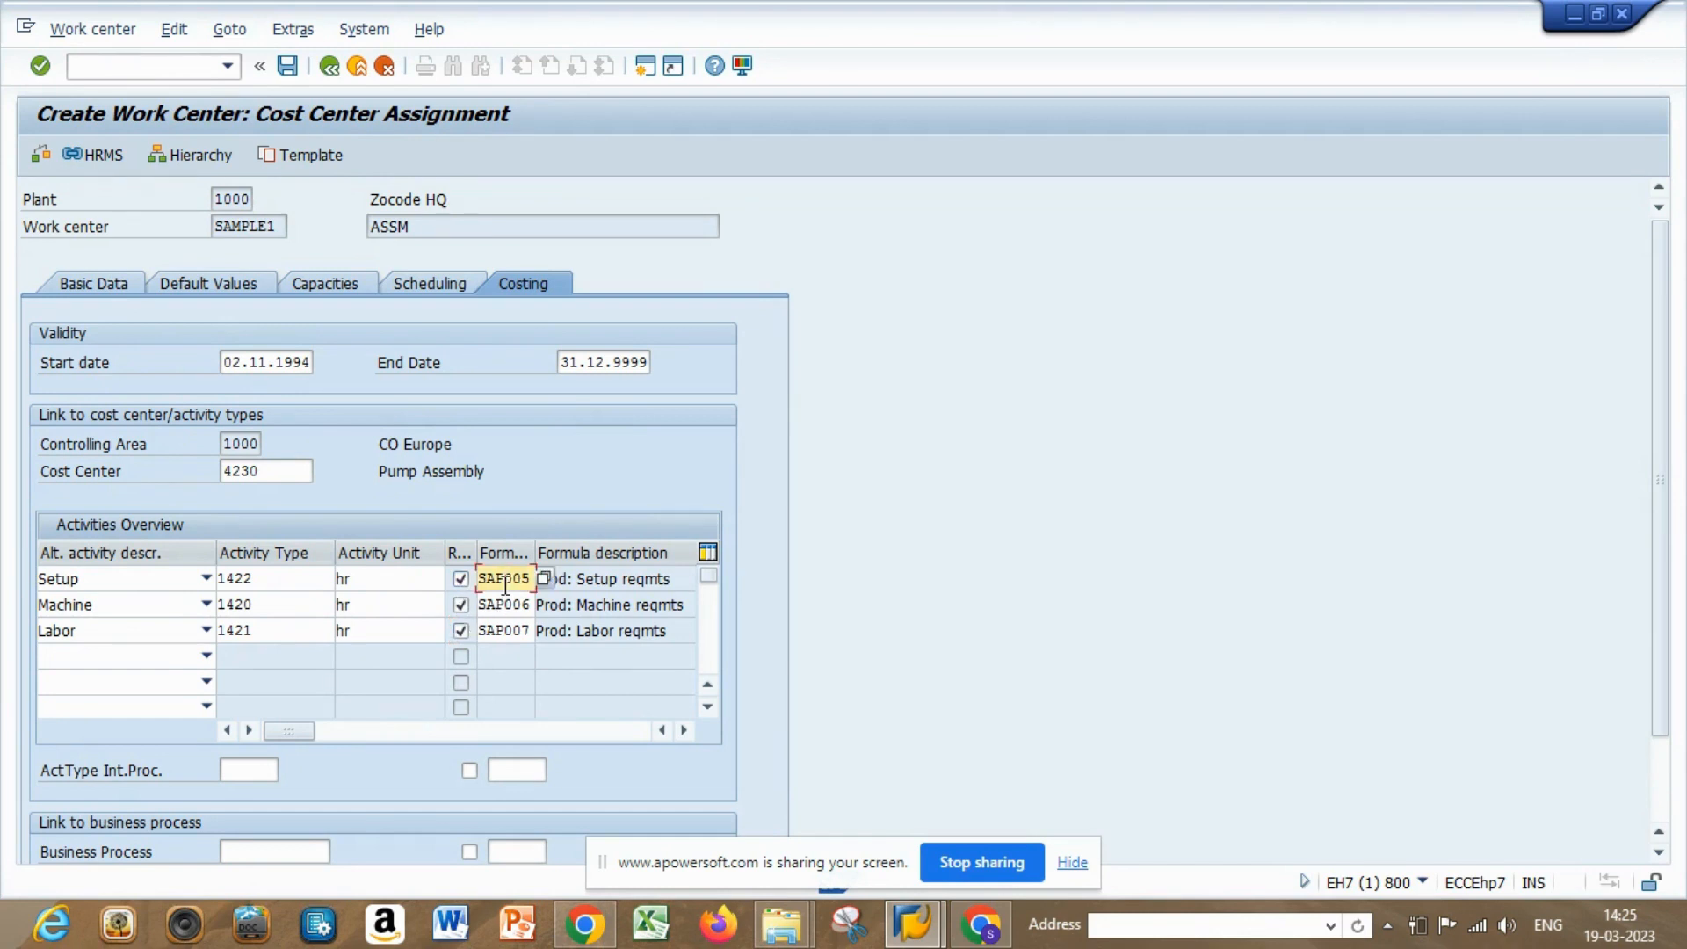
pyautogui.click(506, 606)
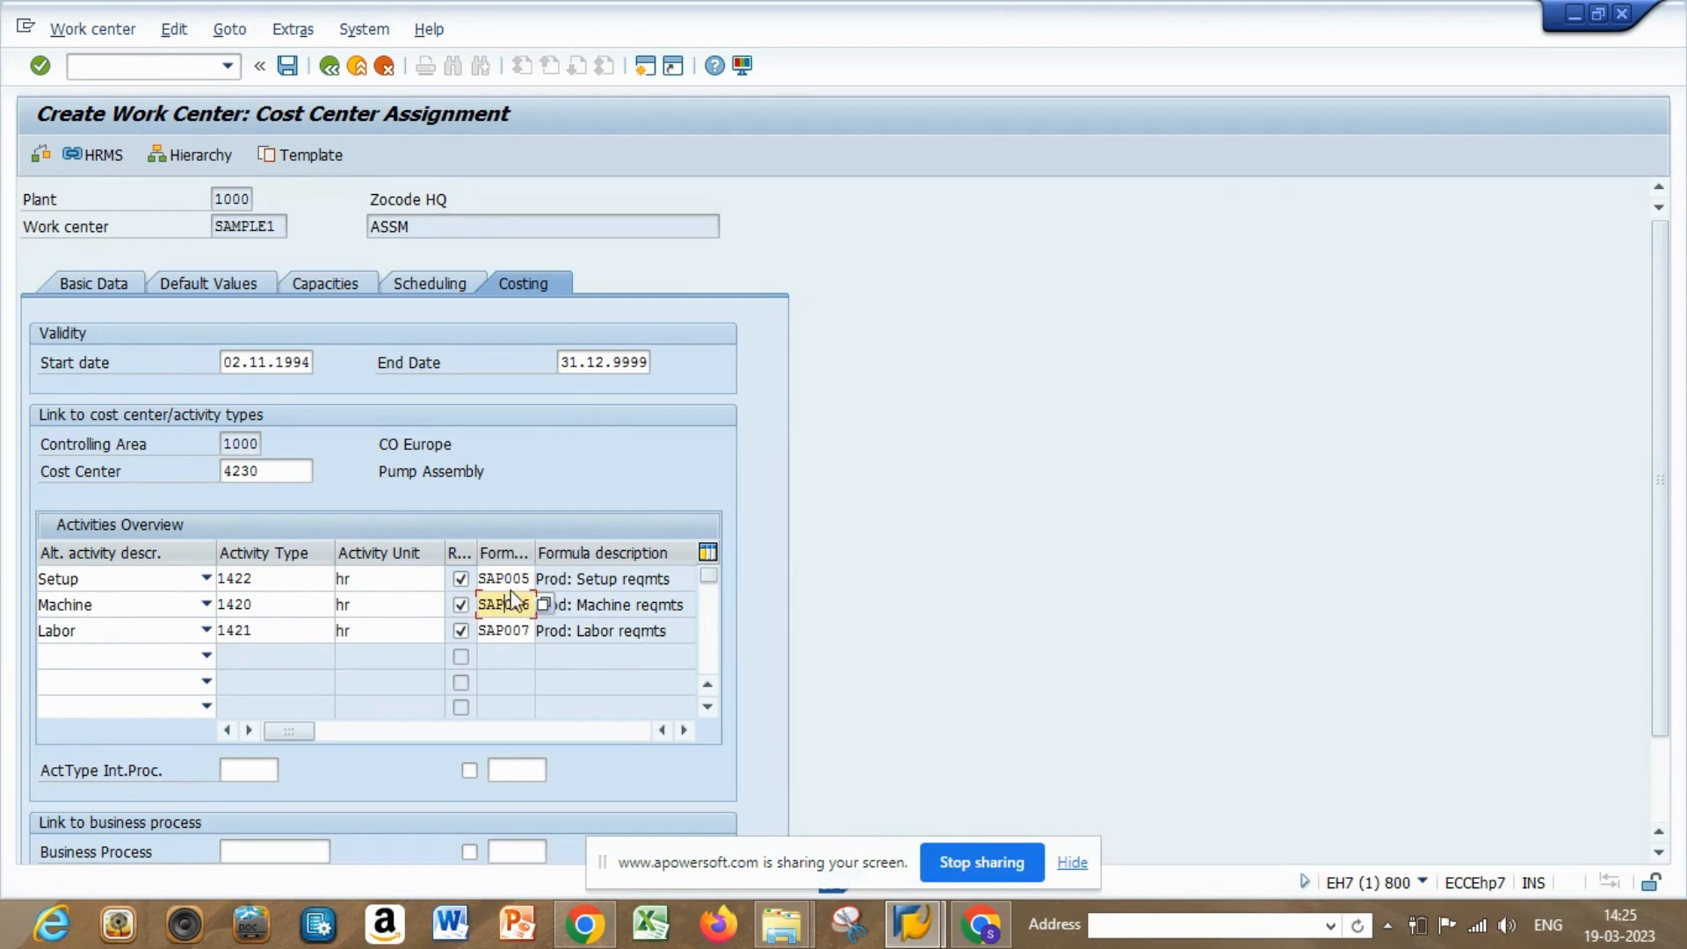
pyautogui.click(511, 580)
pyautogui.click(512, 605)
pyautogui.click(512, 630)
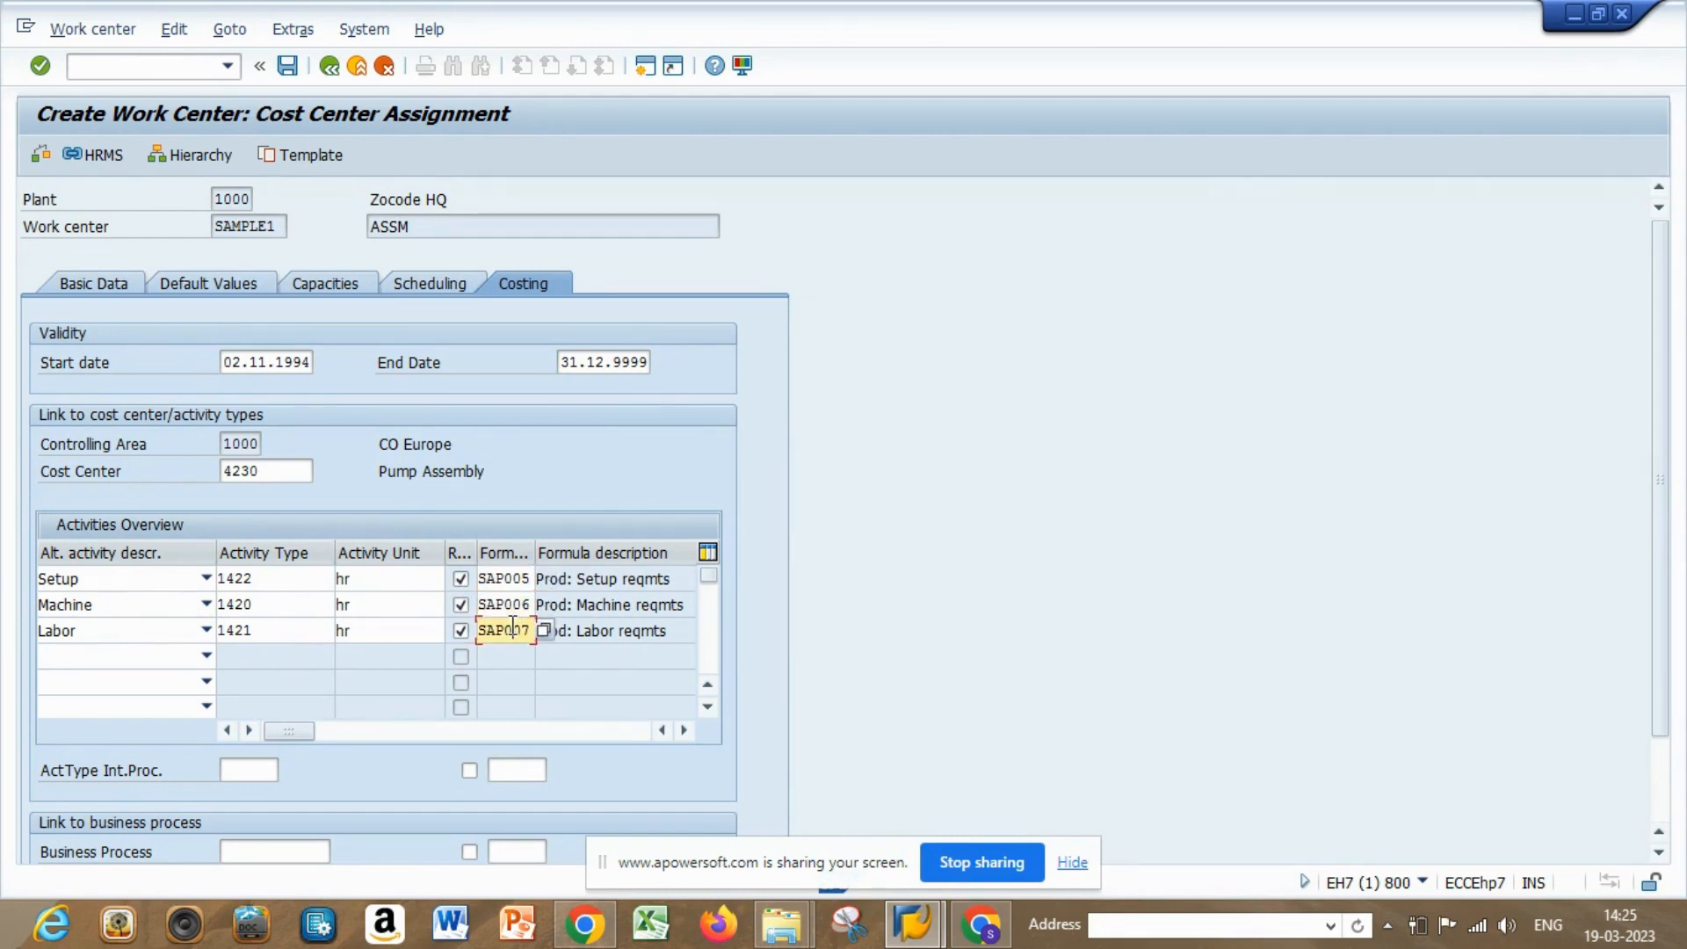
pyautogui.click(707, 707)
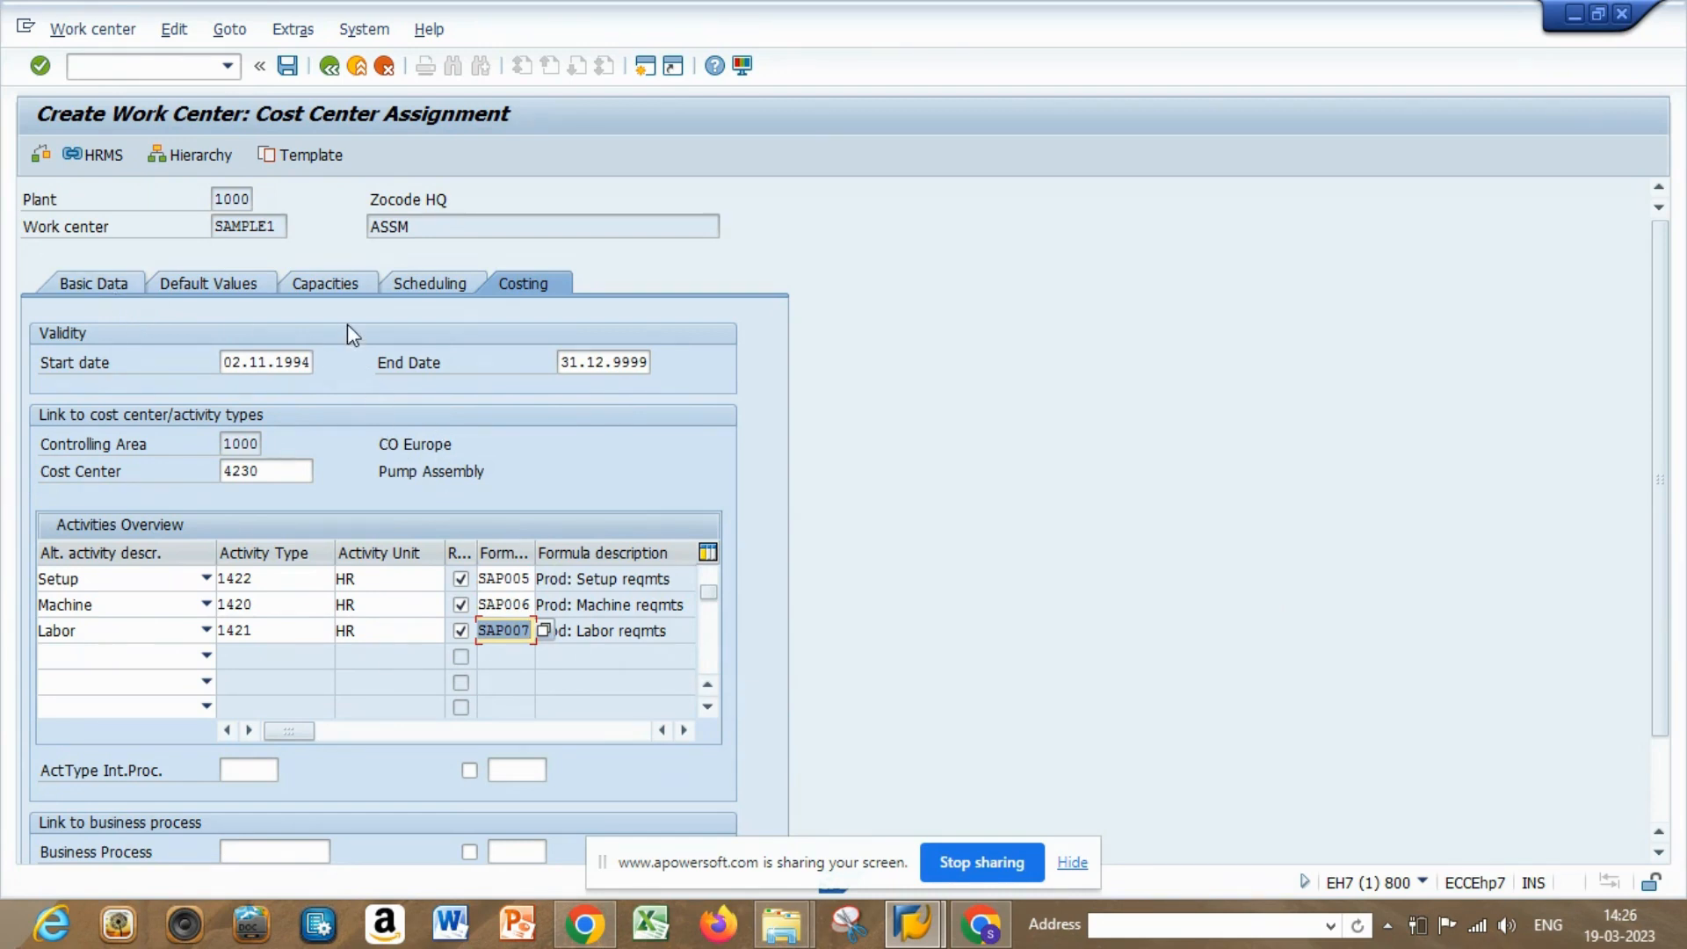
pyautogui.click(287, 66)
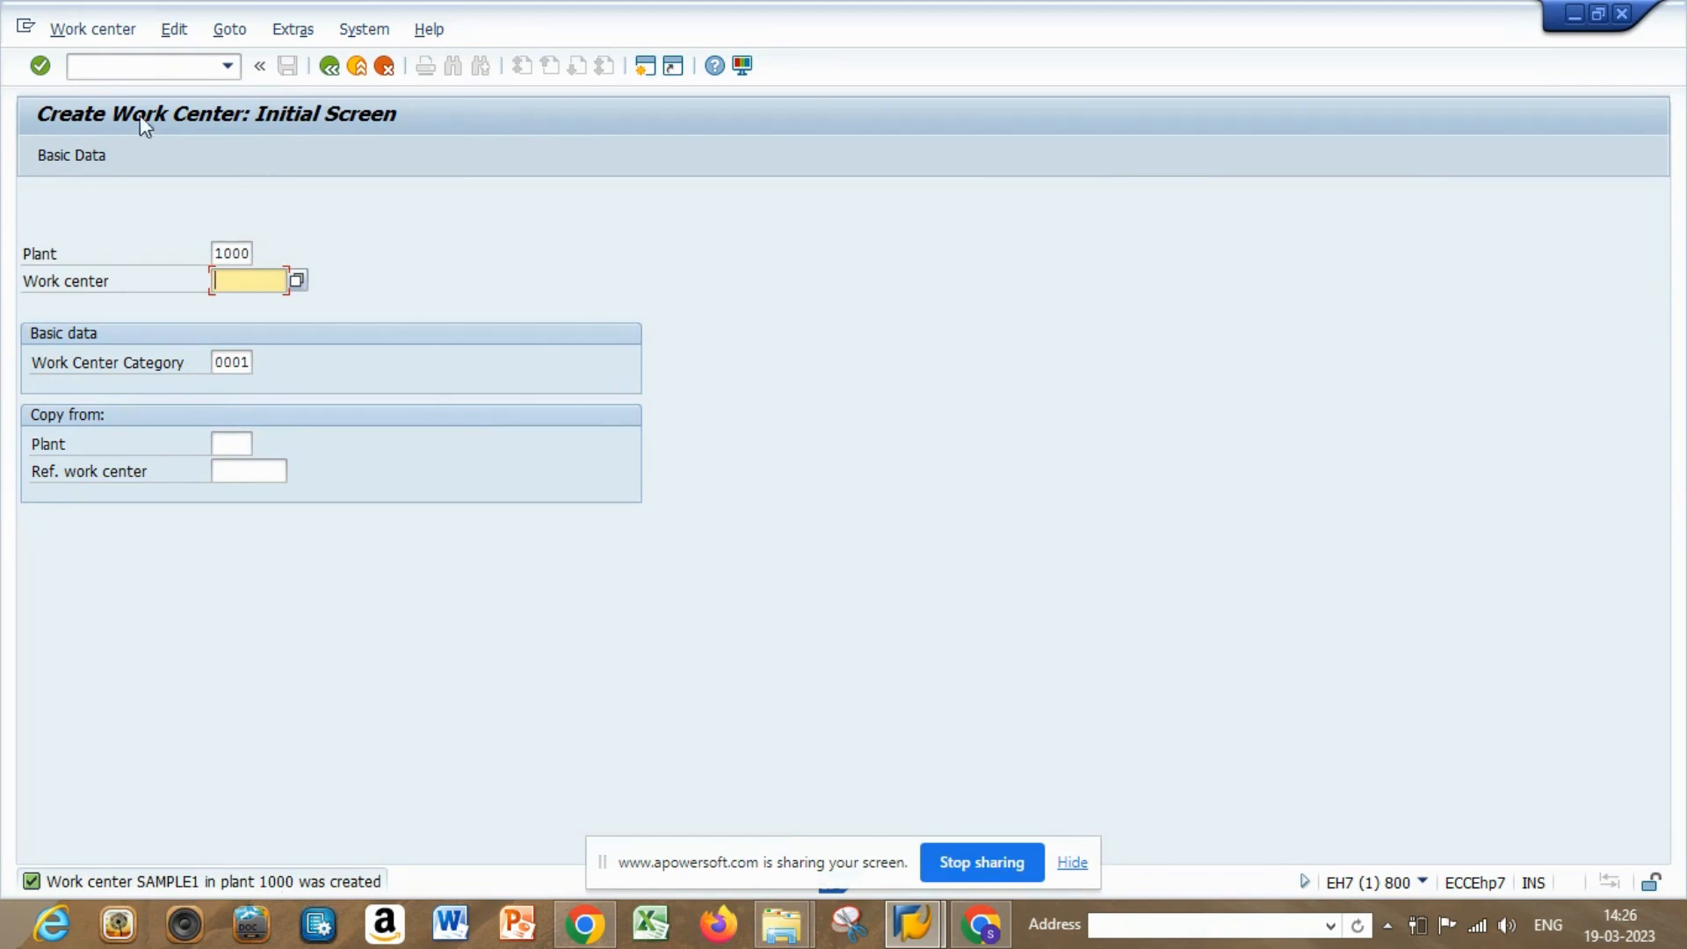
# Open work center SAMPLE1 in plant 1000 for changing and look through its capacities, default values and basic data
pyautogui.click(58, 37)
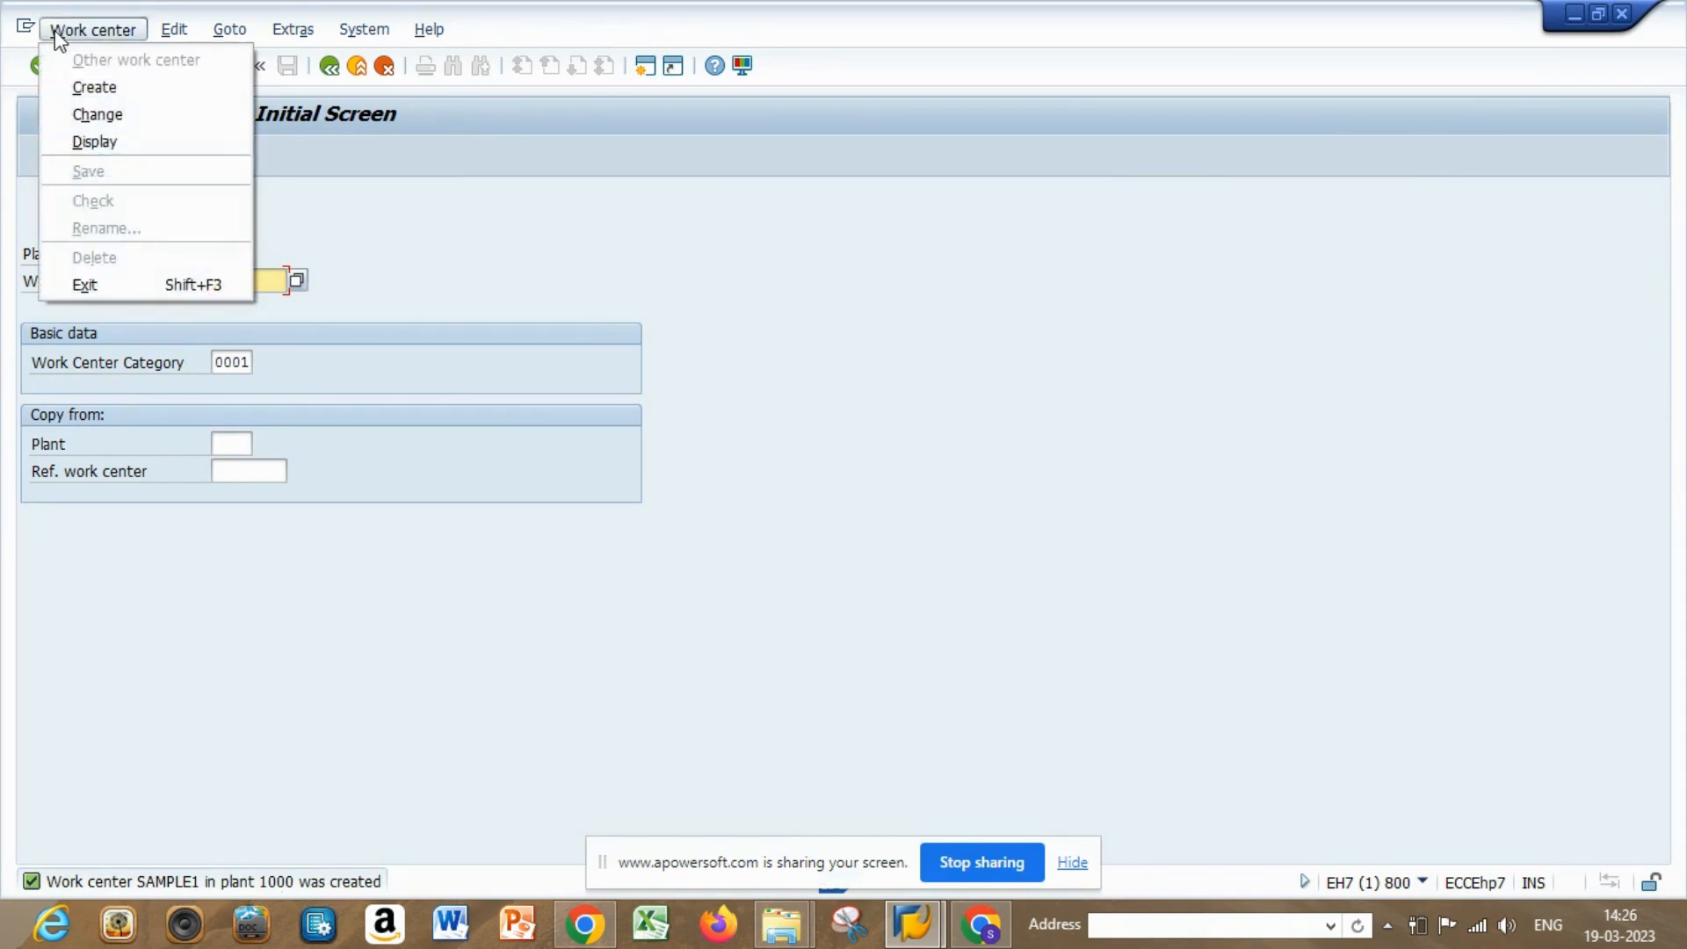
pyautogui.click(81, 120)
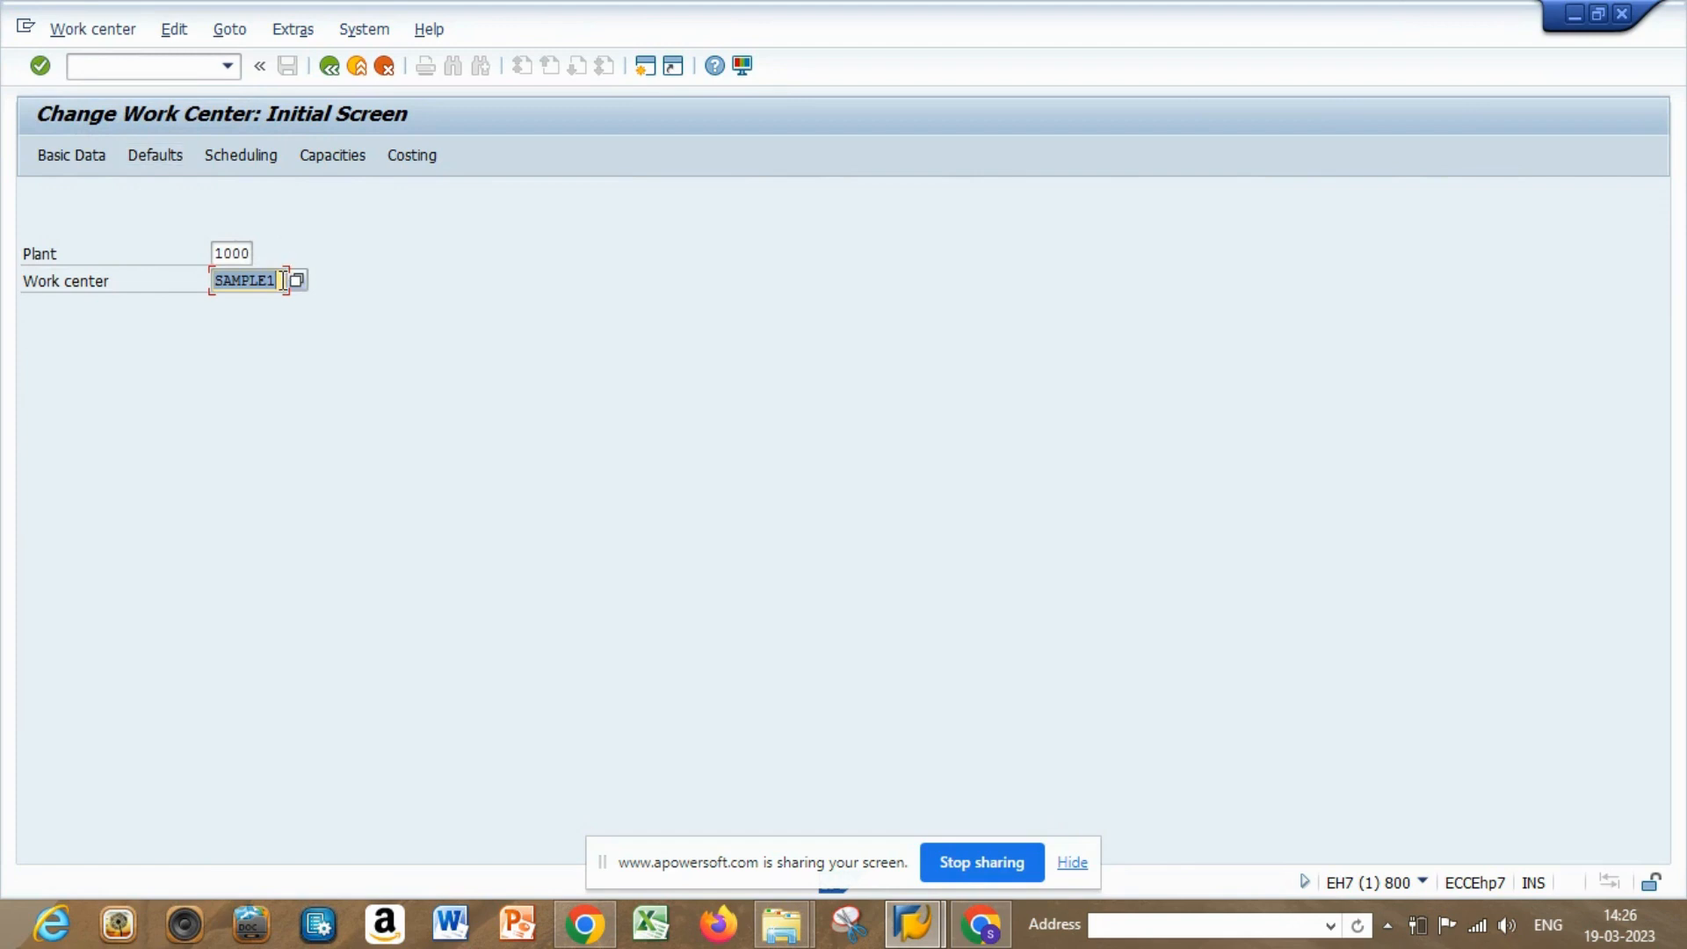
pyautogui.press('Return')
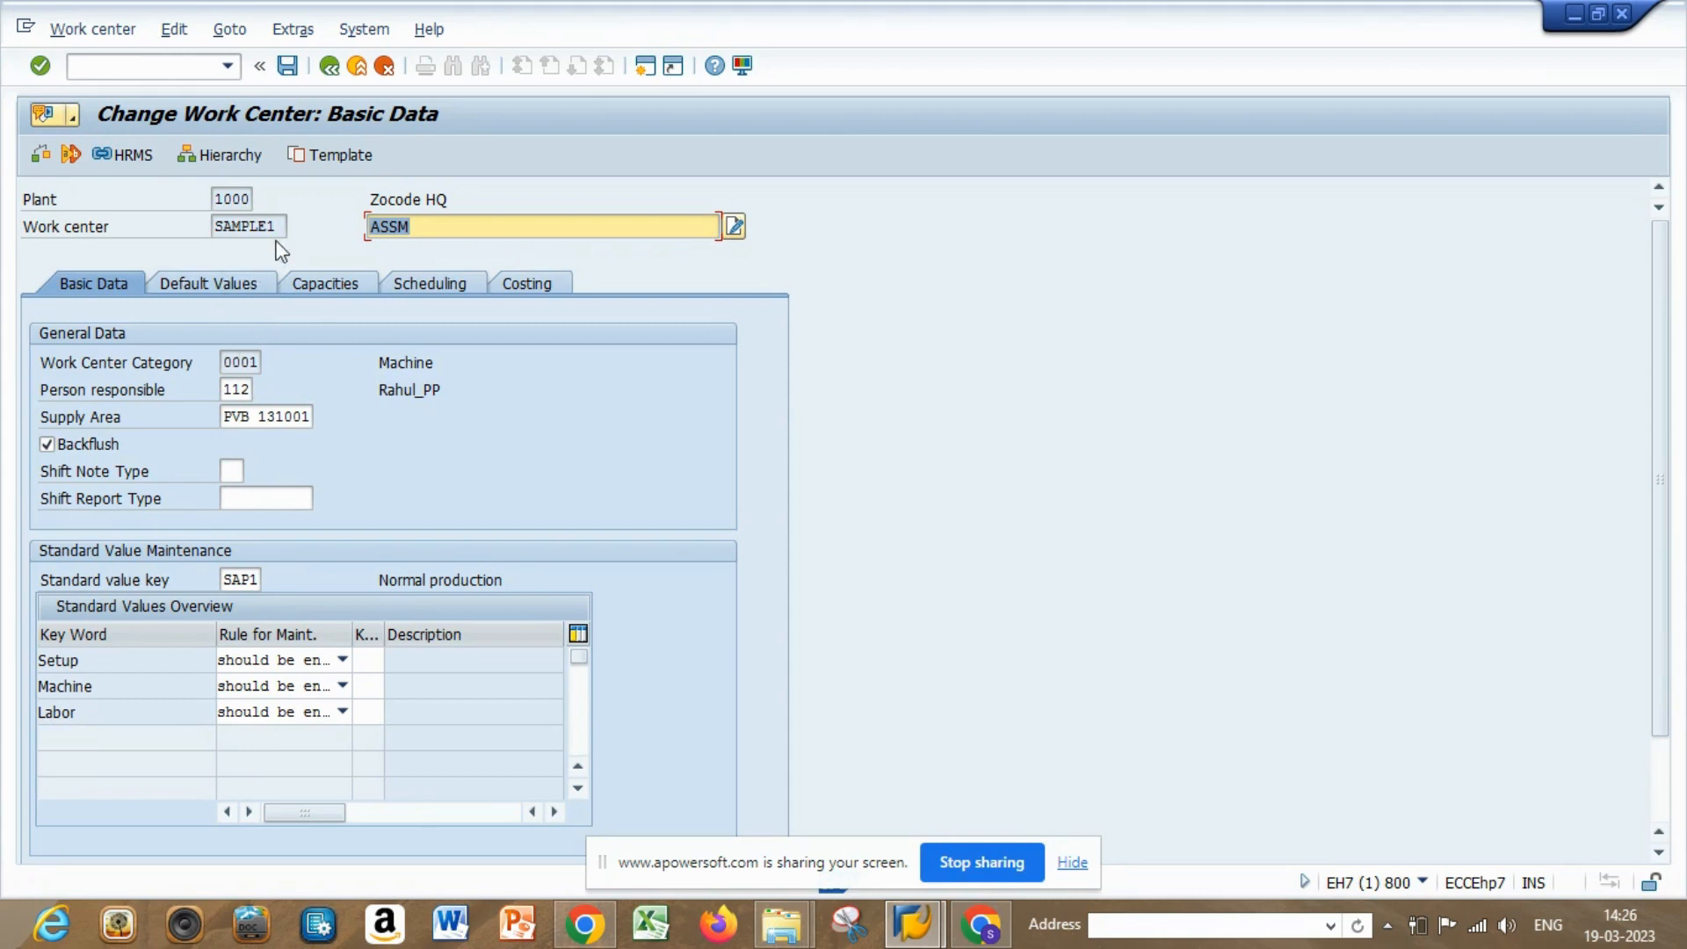
pyautogui.click(320, 283)
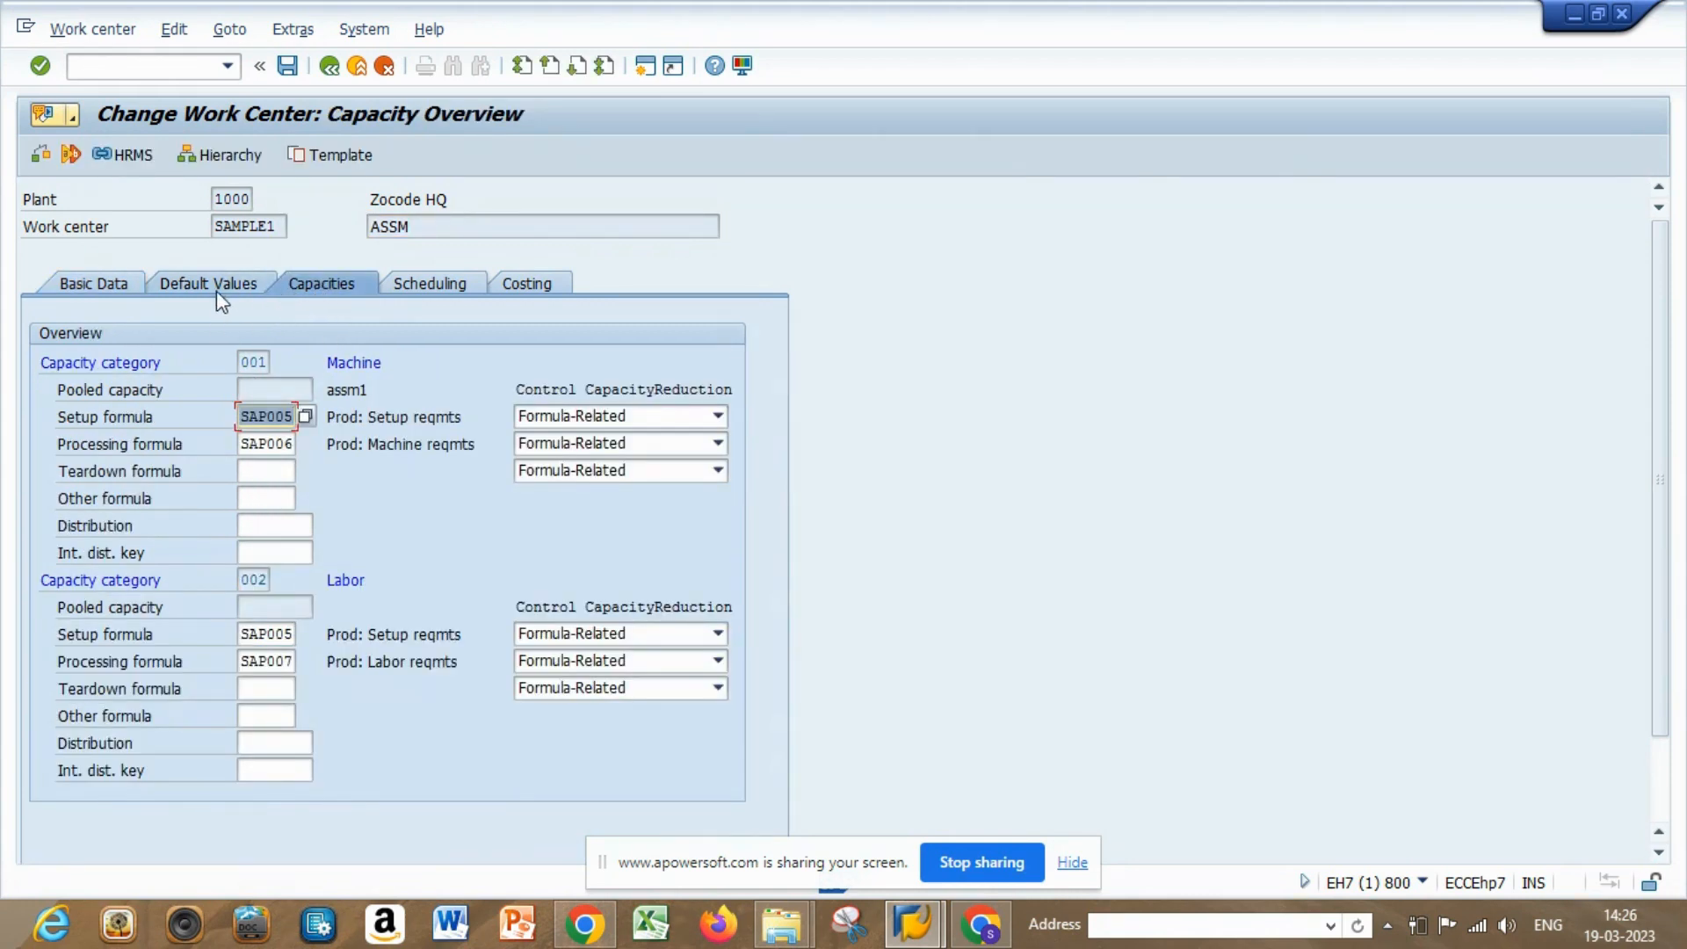
pyautogui.click(216, 290)
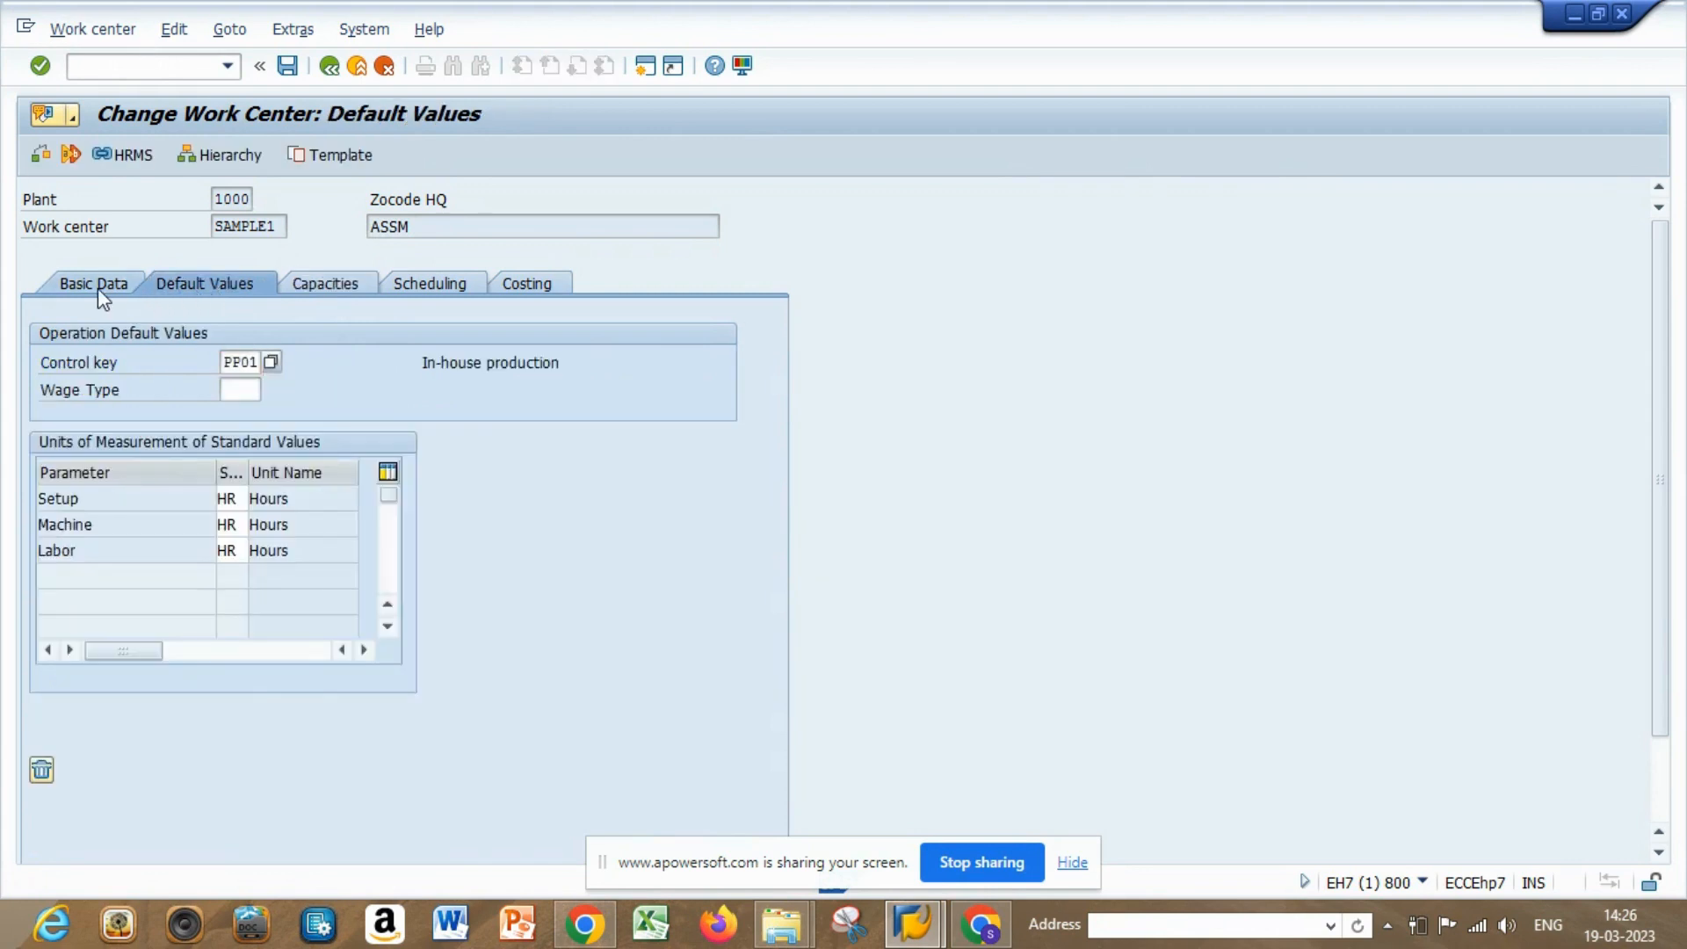
pyautogui.click(97, 289)
# Change the work center's supply area to PVB 131004 and save it
pyautogui.click(262, 417)
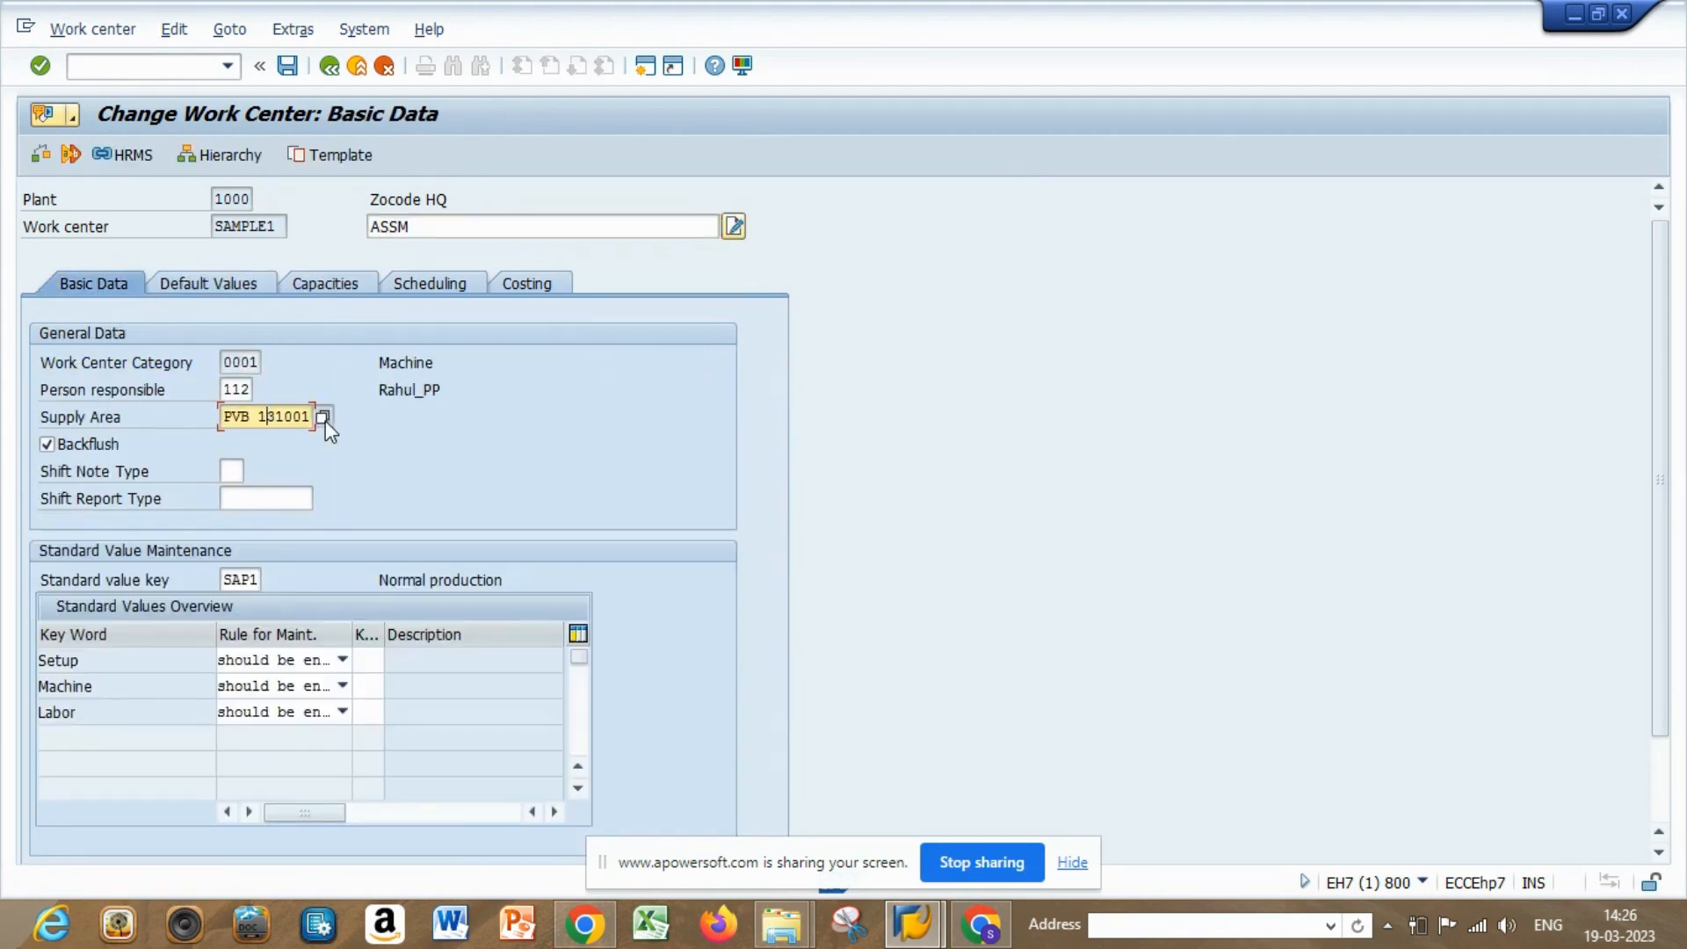
pyautogui.click(324, 419)
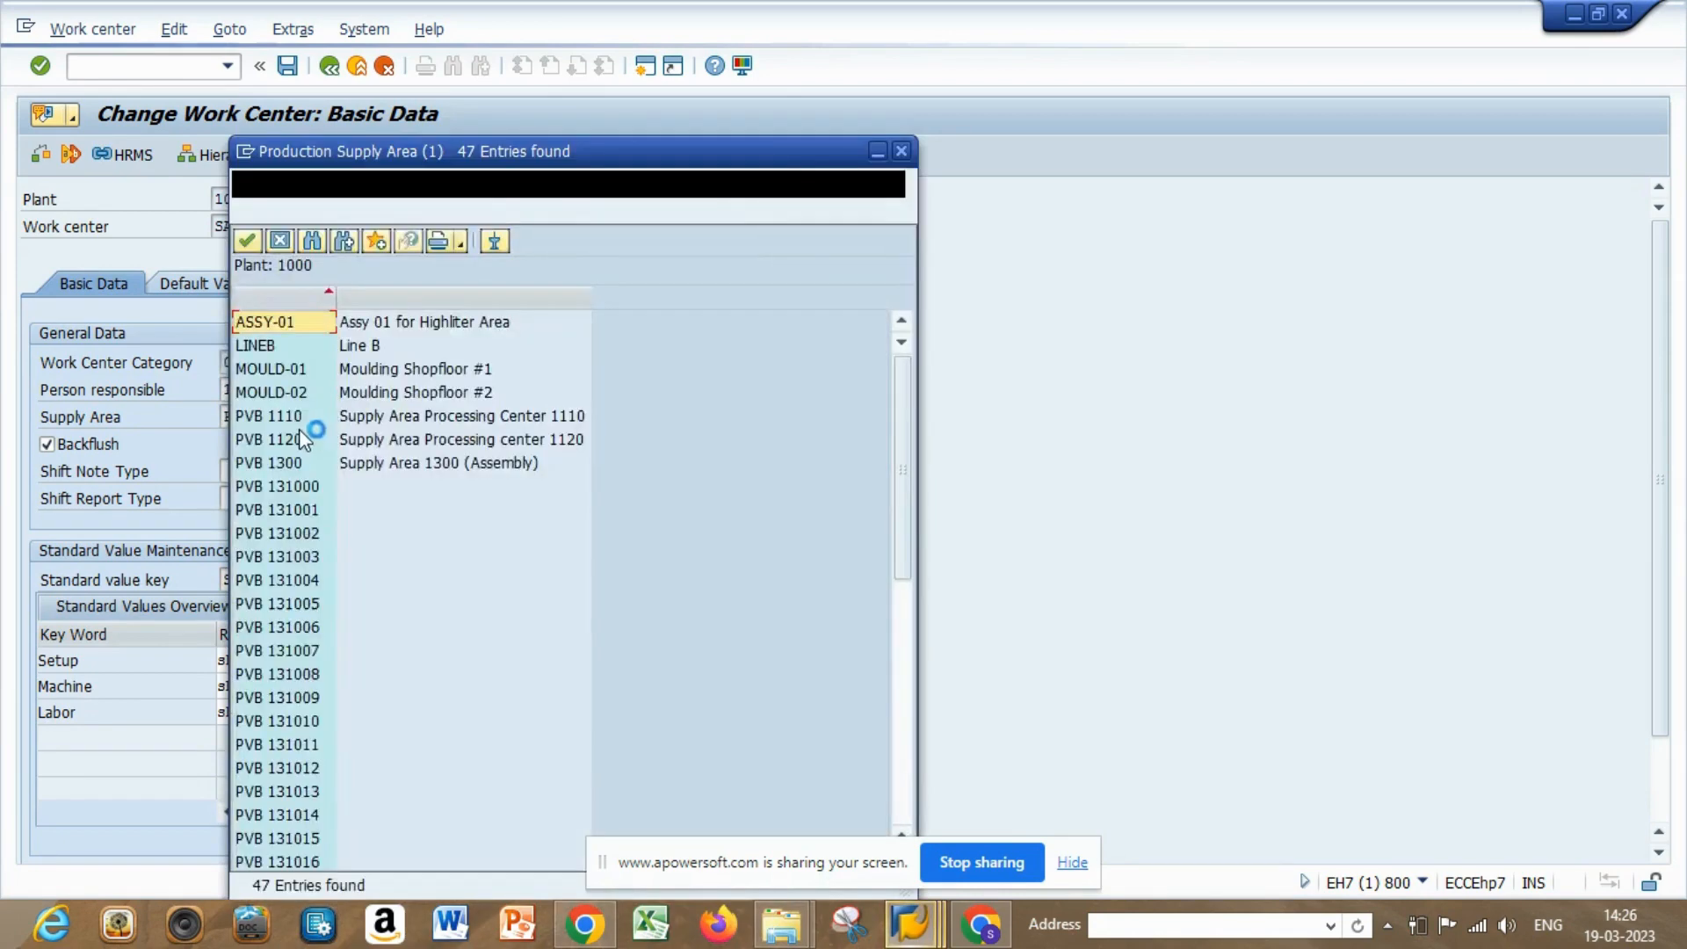
pyautogui.doubleClick(286, 581)
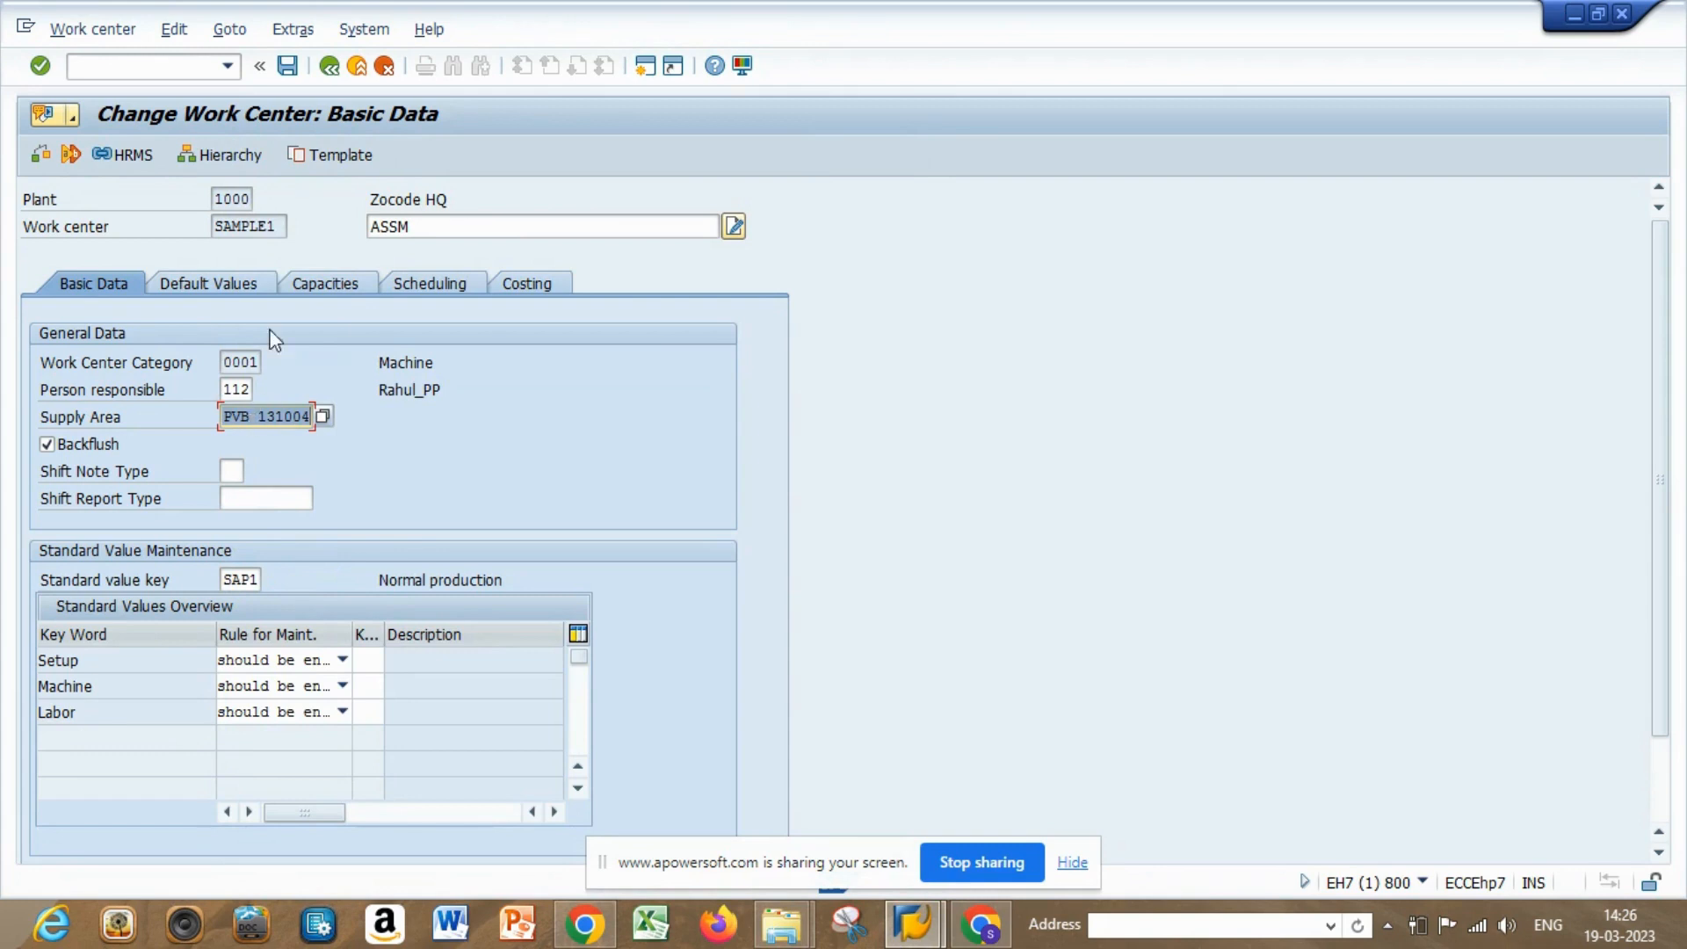
pyautogui.click(289, 67)
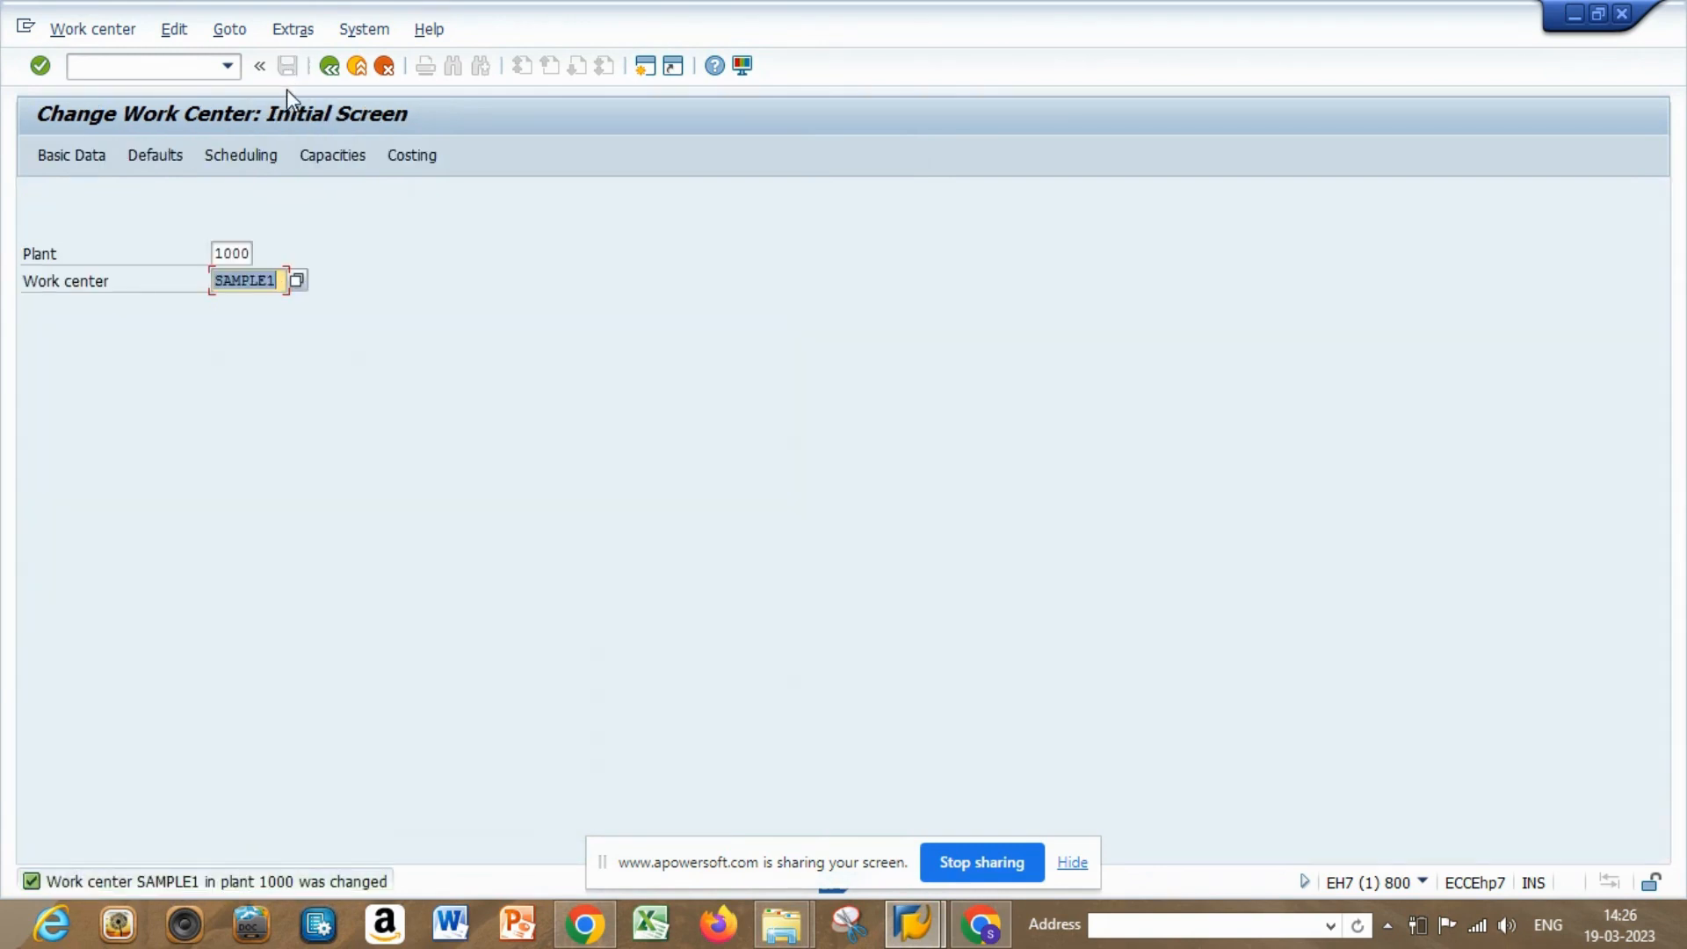
# Switch to the work center display function, leave it and start transaction CR02
pyautogui.click(72, 31)
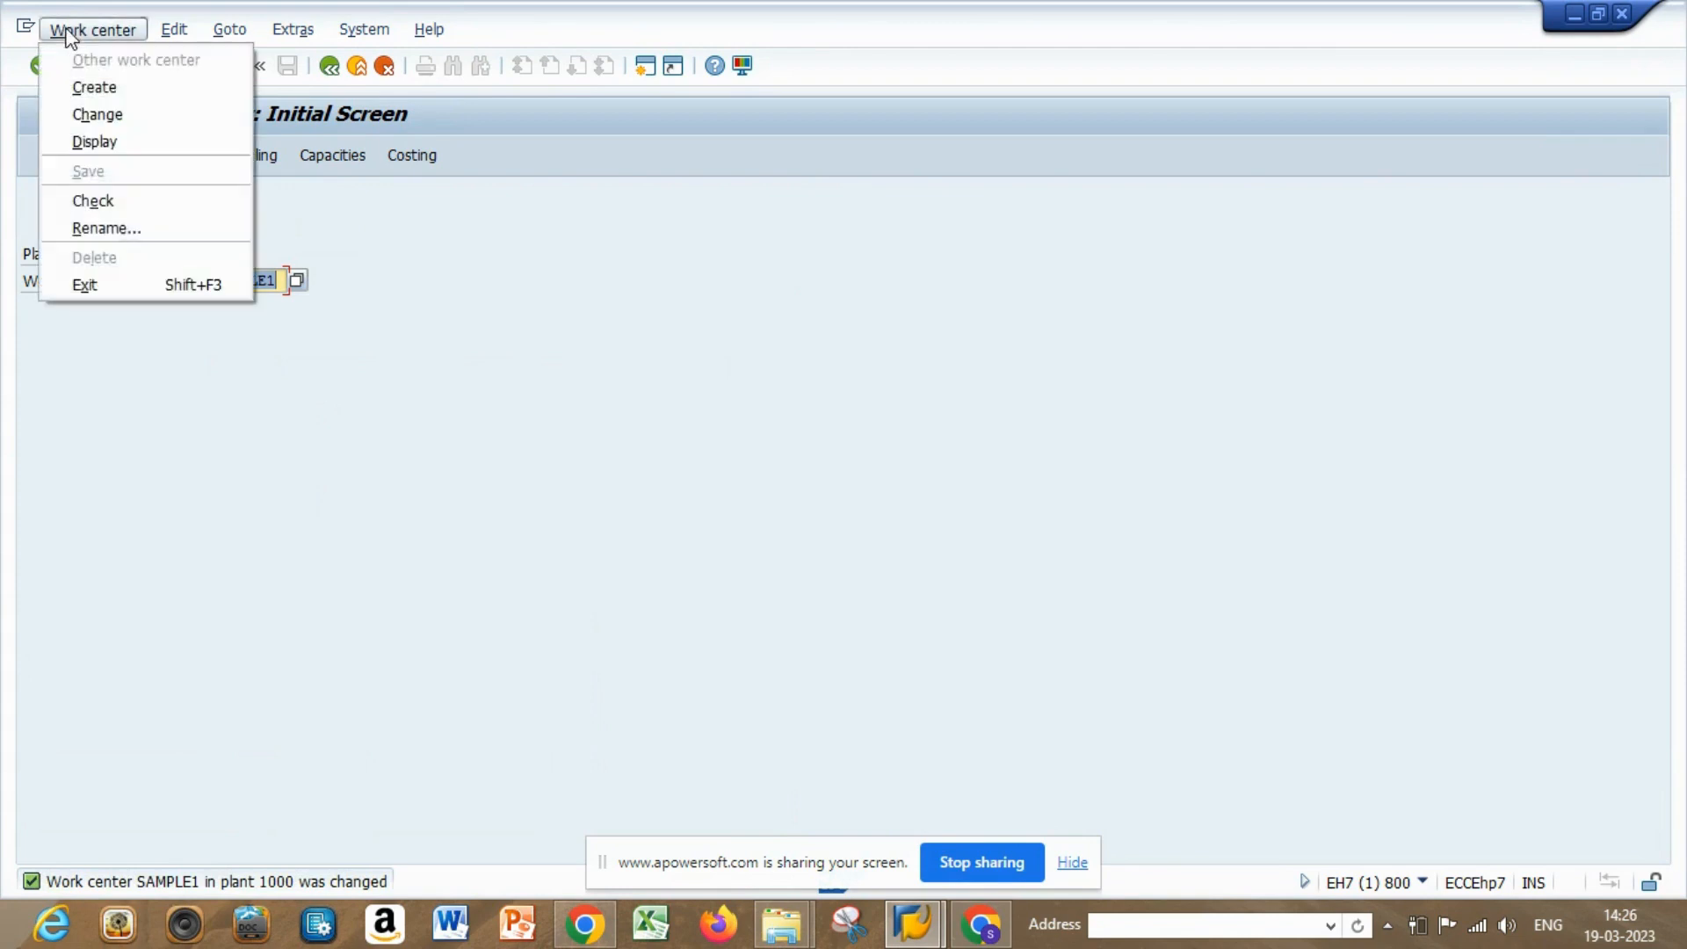
pyautogui.click(90, 141)
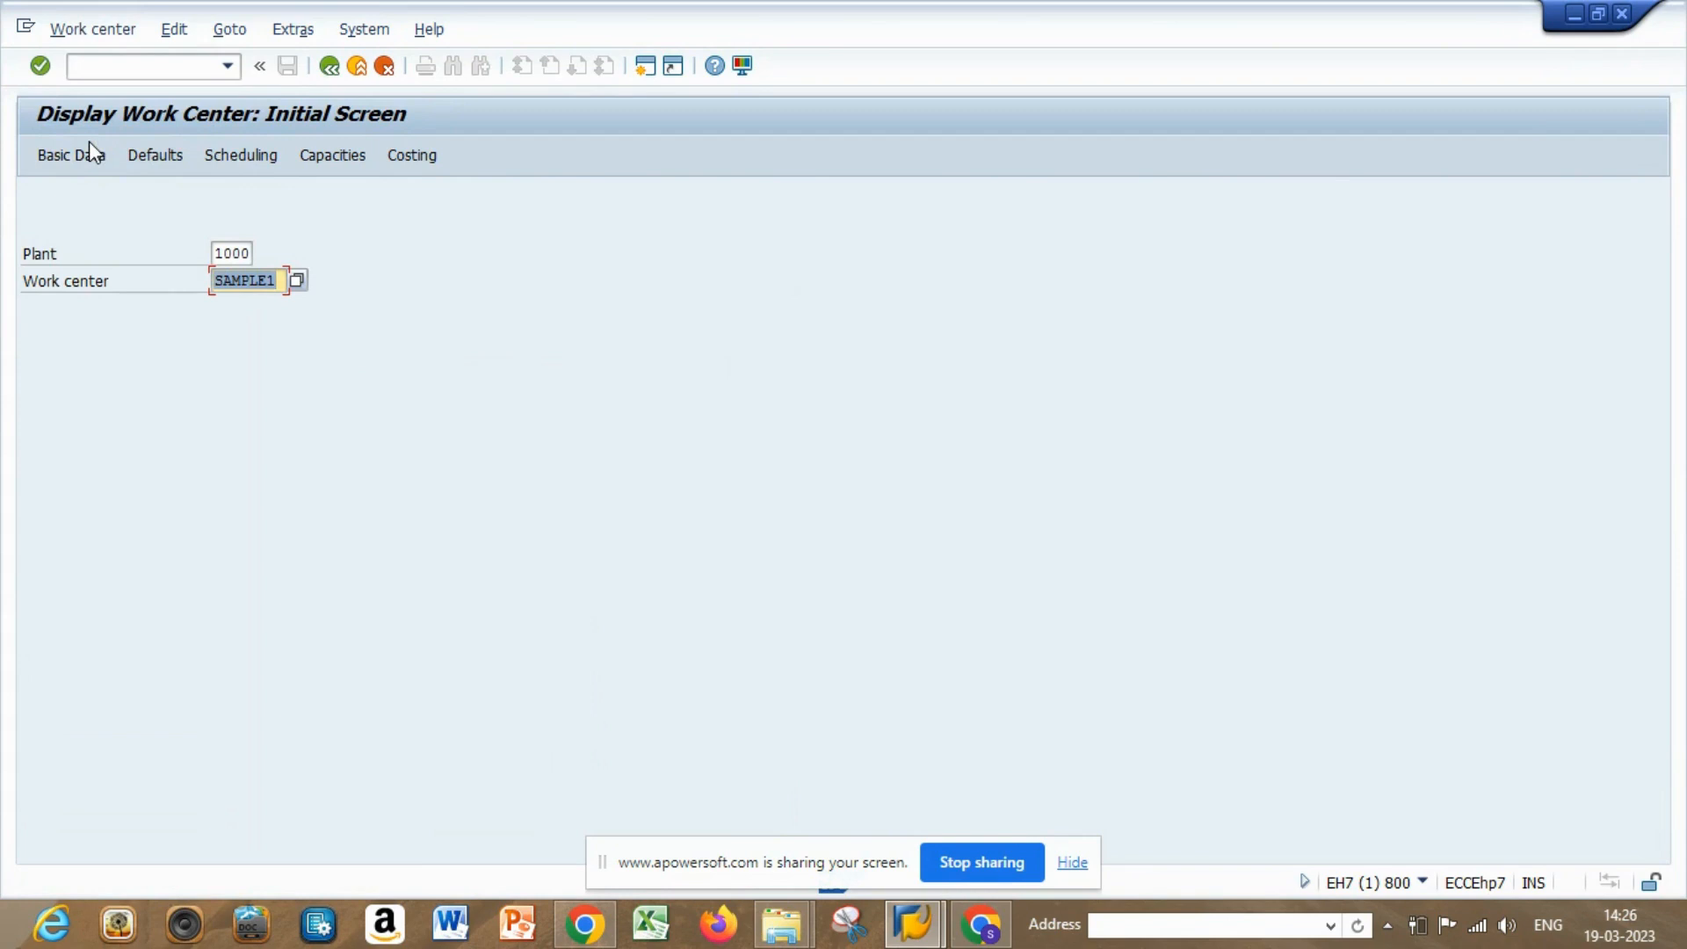
pyautogui.click(329, 67)
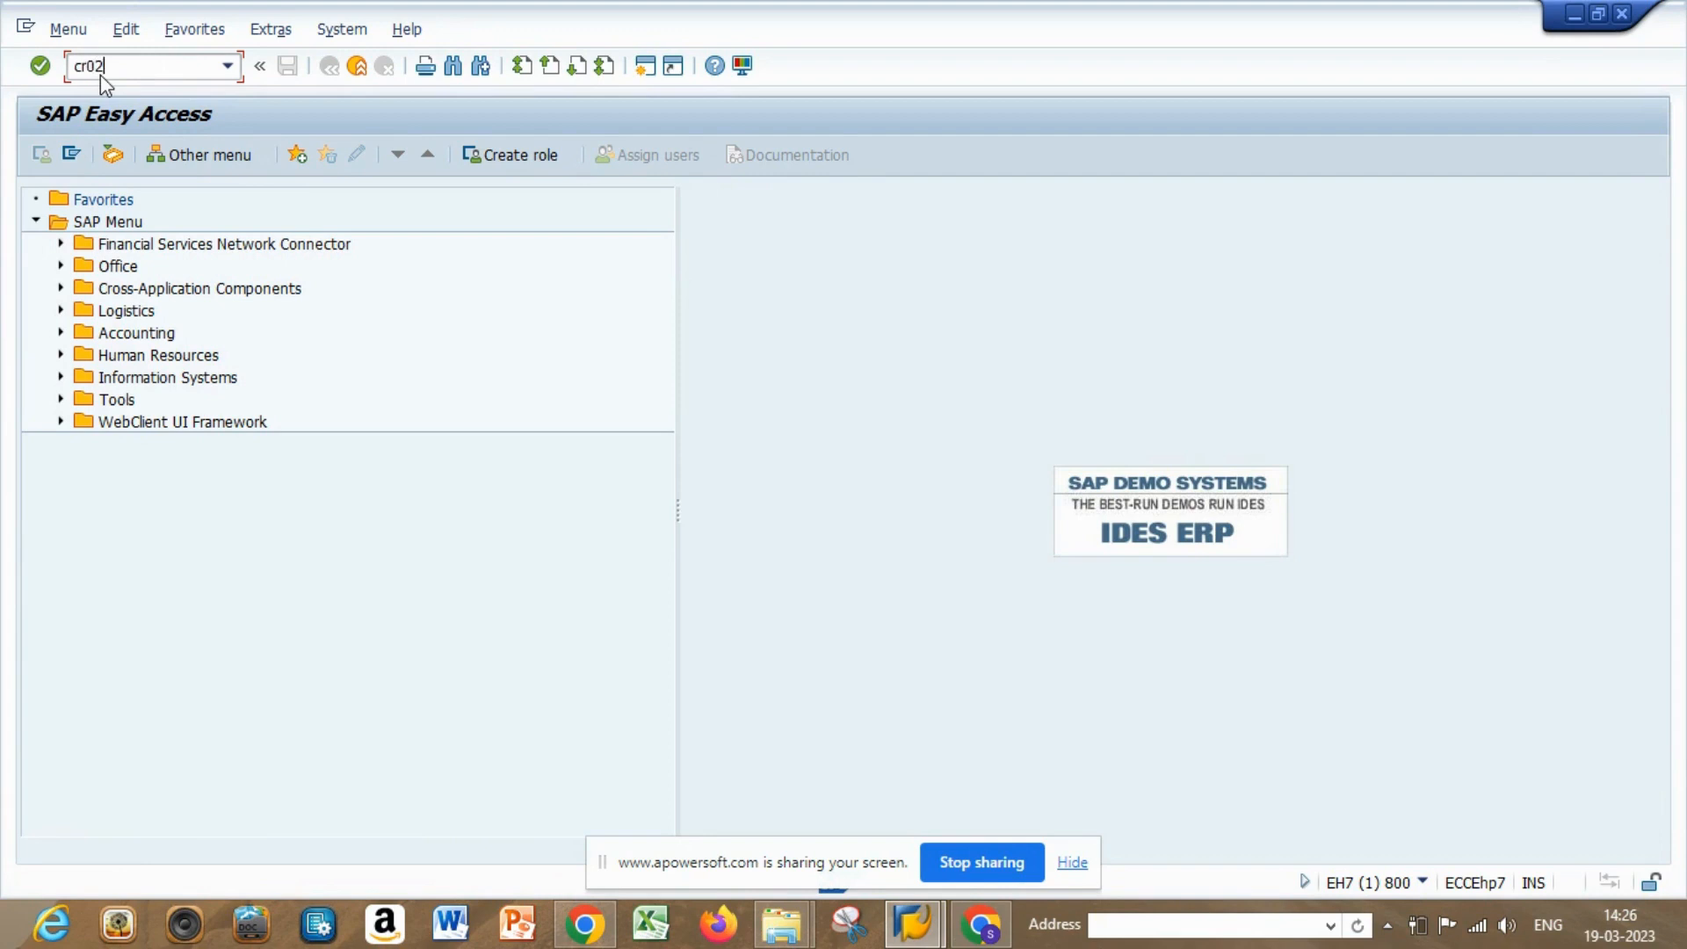
pyautogui.press('Return')
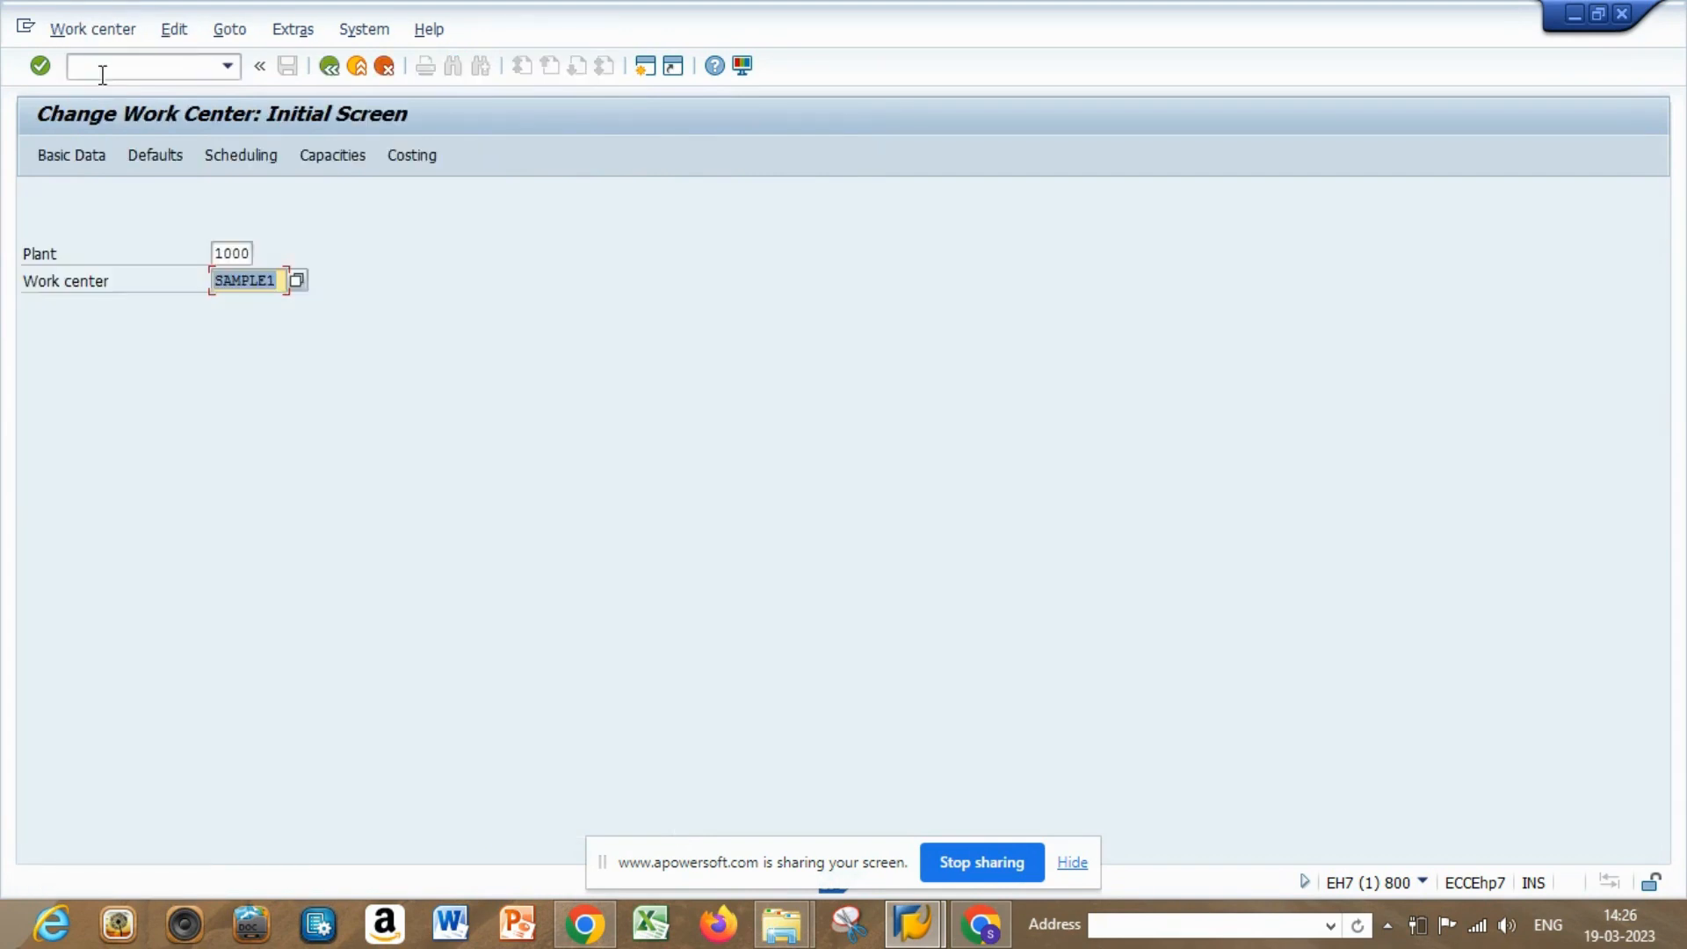
# Leave the change transaction and display work center SAMPLE1 in plant 1000 with transaction CR03
pyautogui.click(330, 67)
pyautogui.write('cr0')
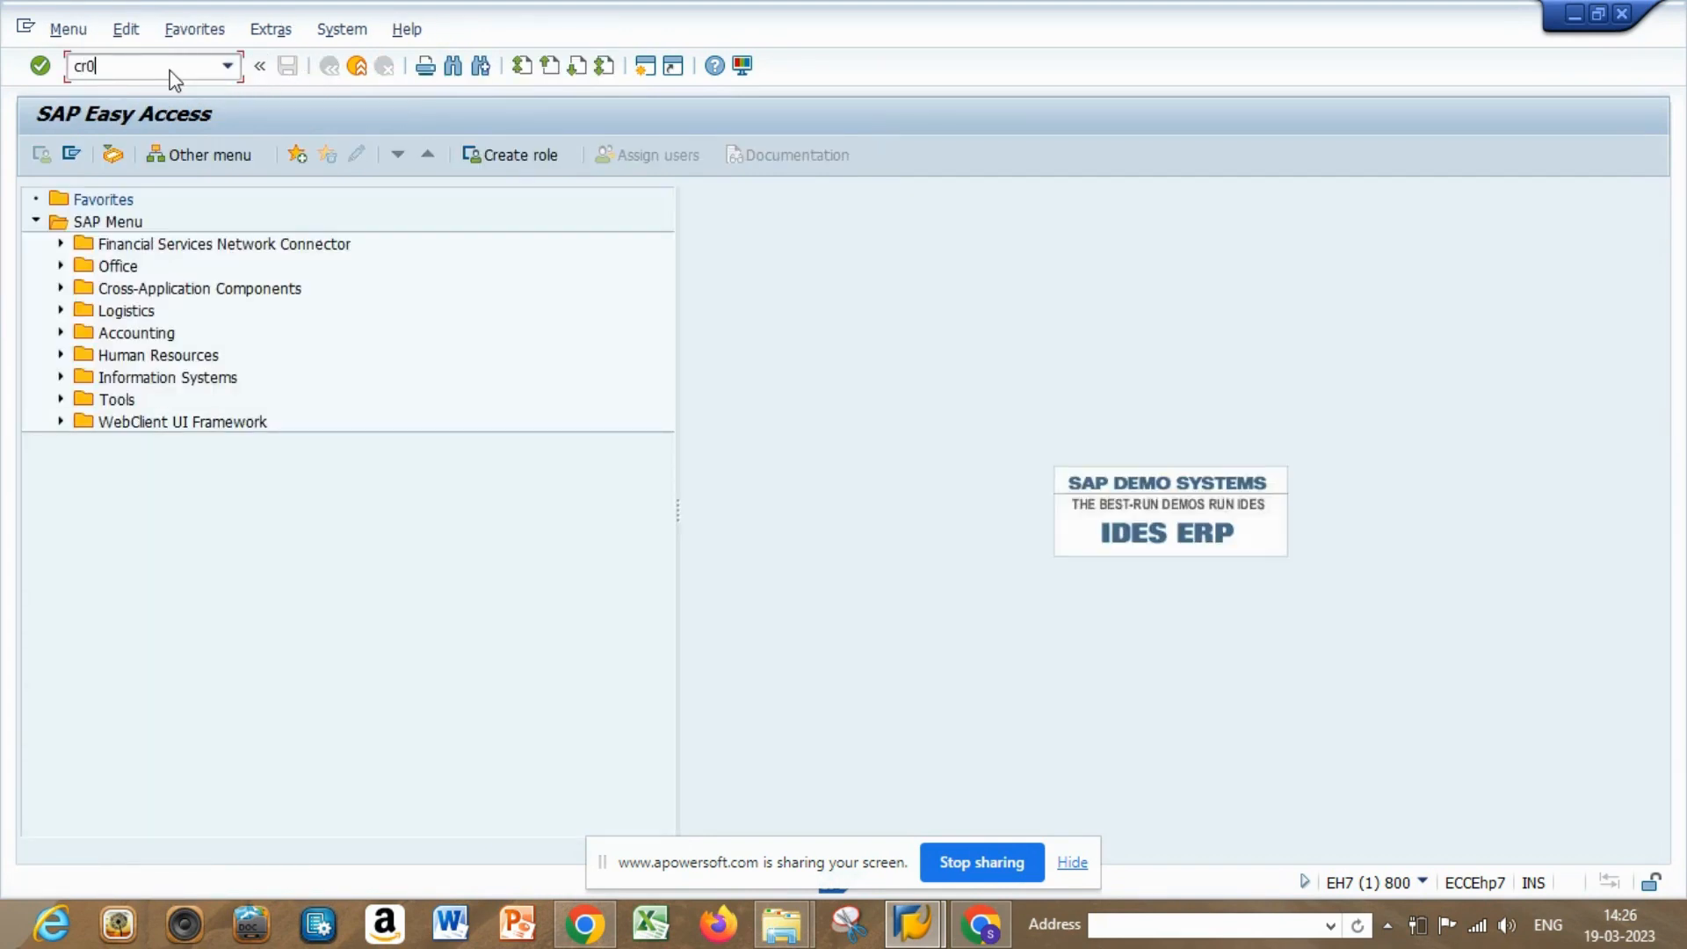
pyautogui.write('3')
pyautogui.press('Return')
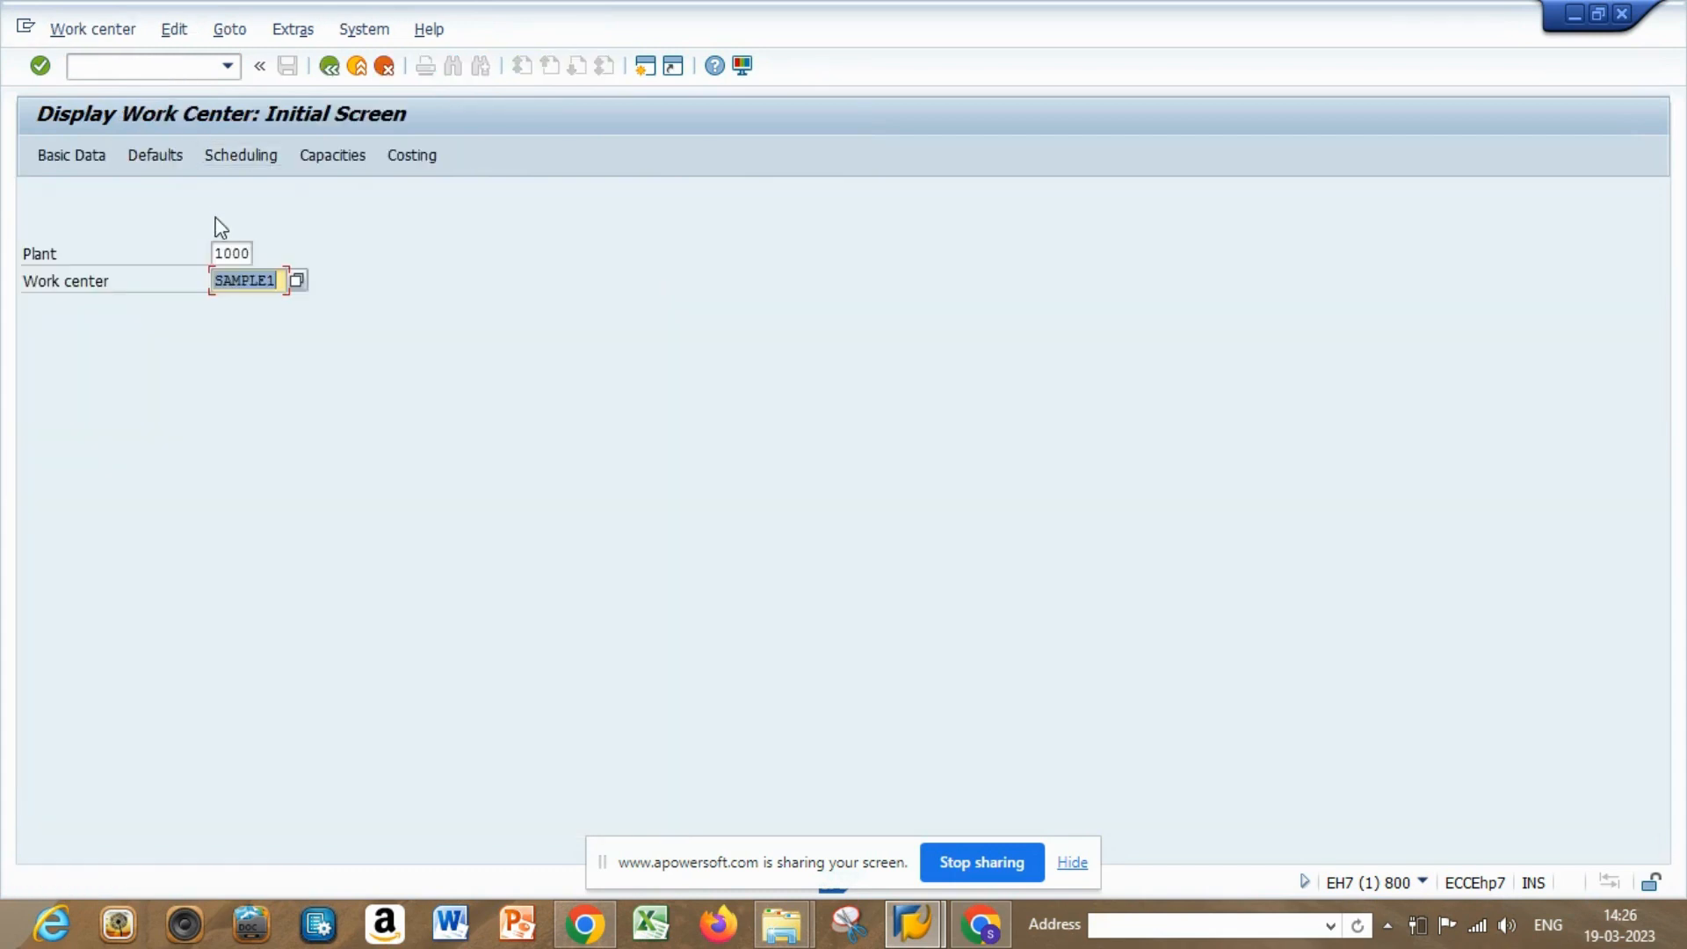
pyautogui.press('Return')
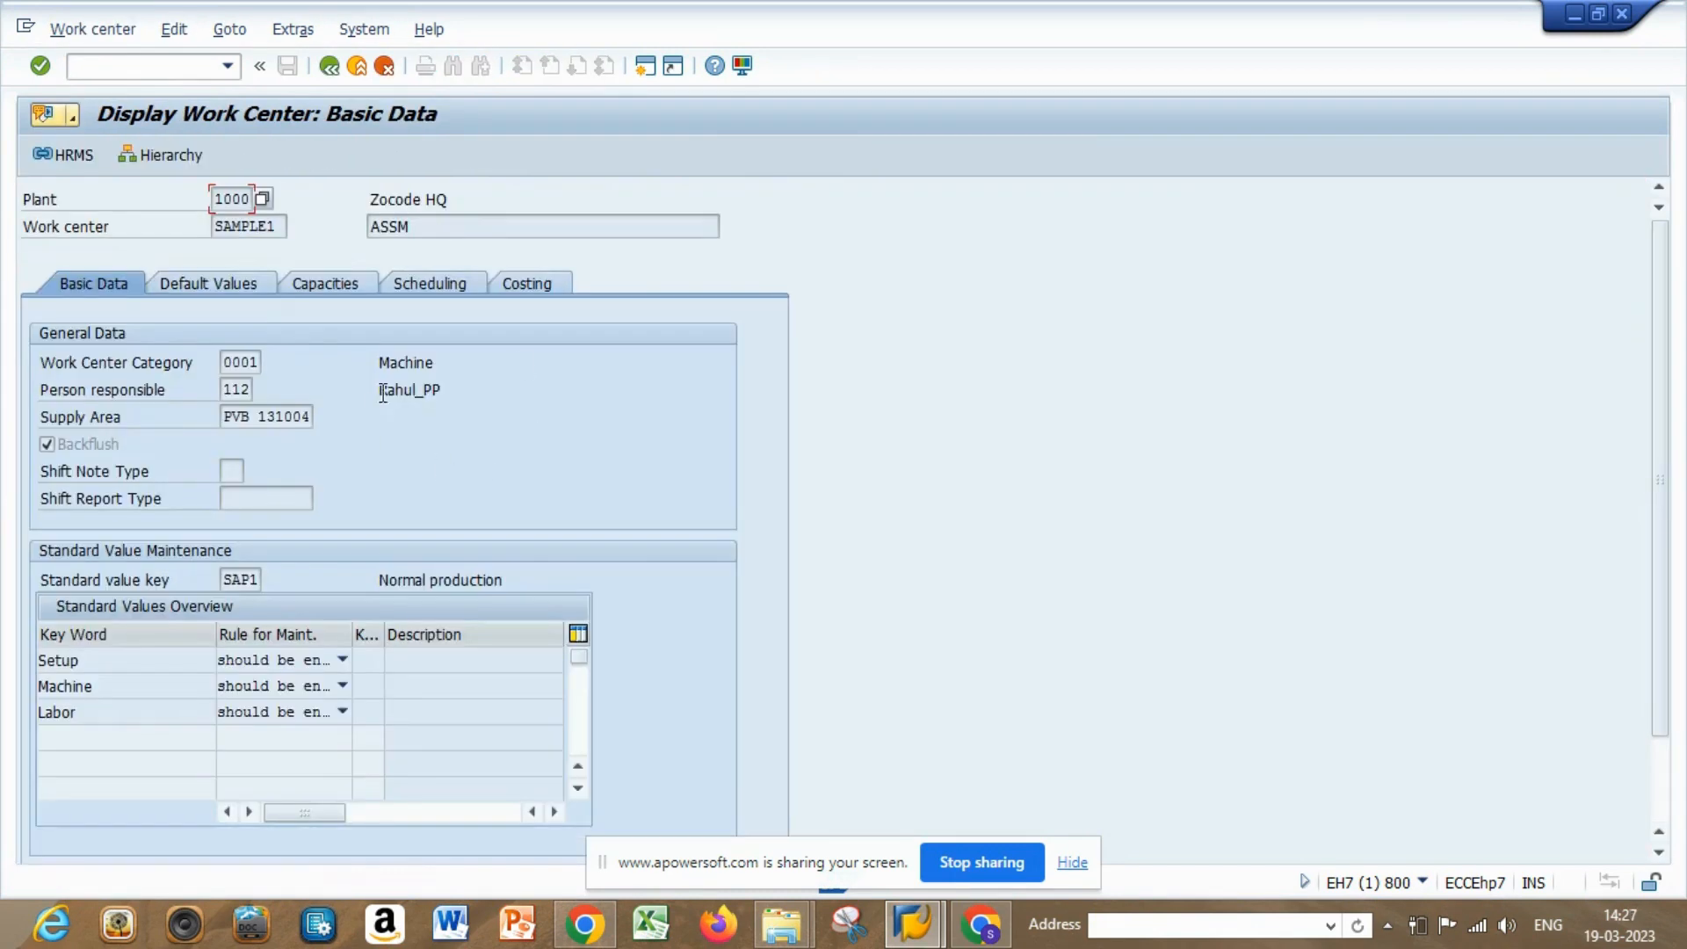
# Review the displayed work center's supply area, default values, capacities, scheduling and costing data
pyautogui.moveTo(227, 419); pyautogui.dragTo(333, 420)
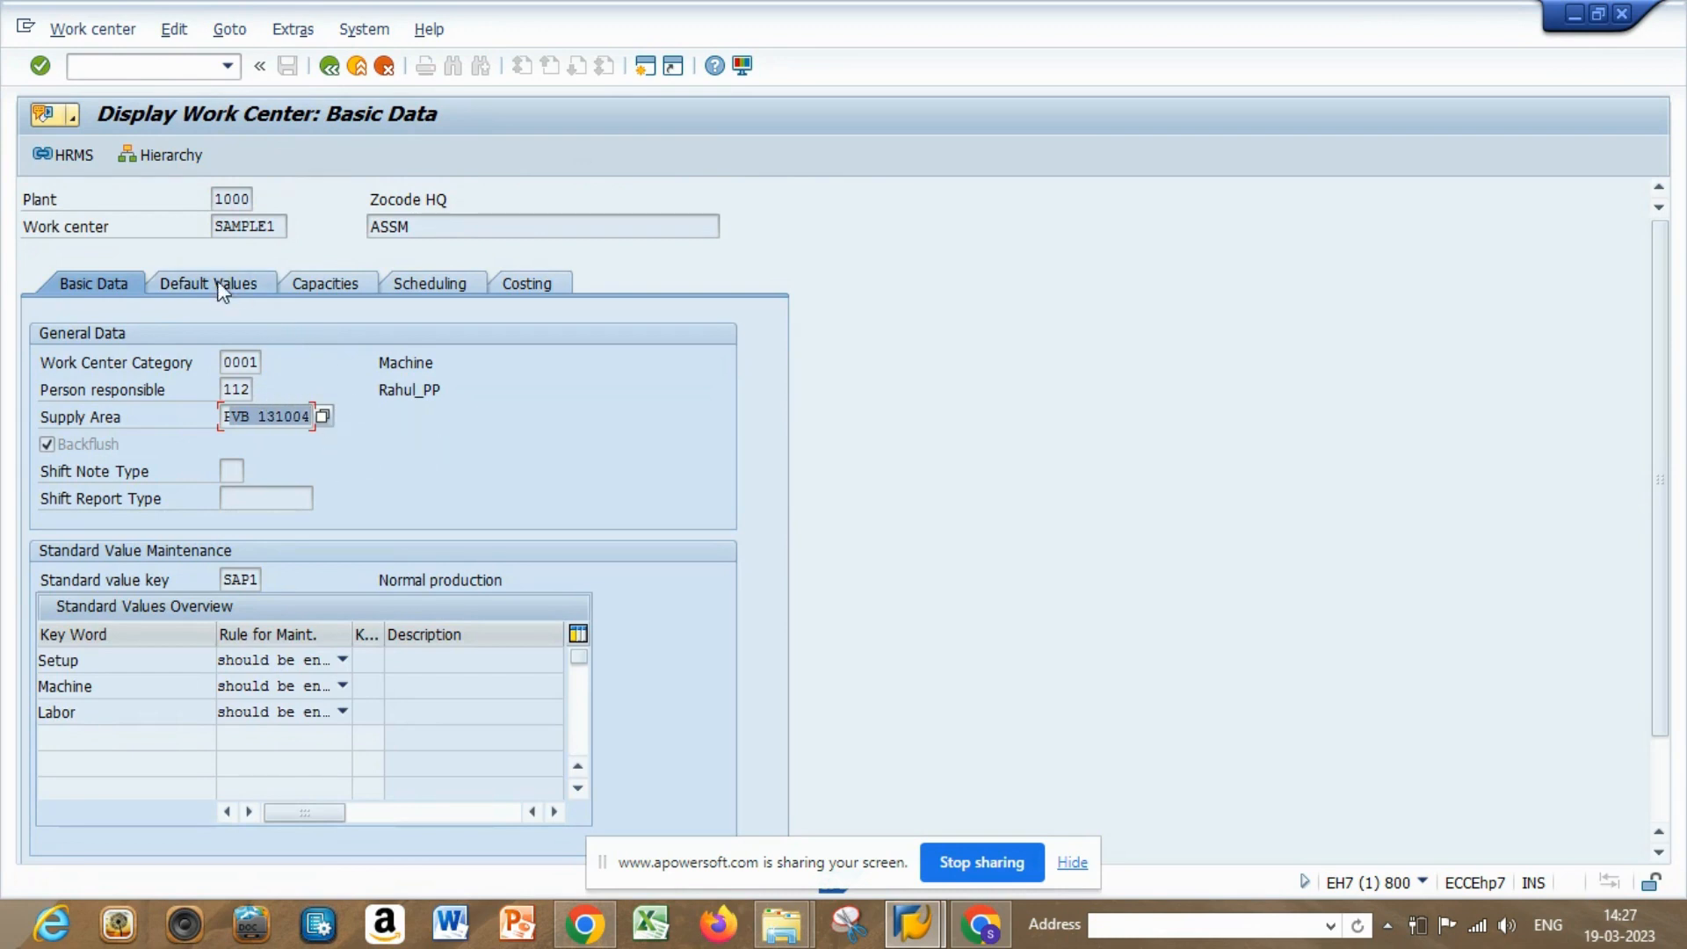
pyautogui.click(239, 283)
pyautogui.click(352, 283)
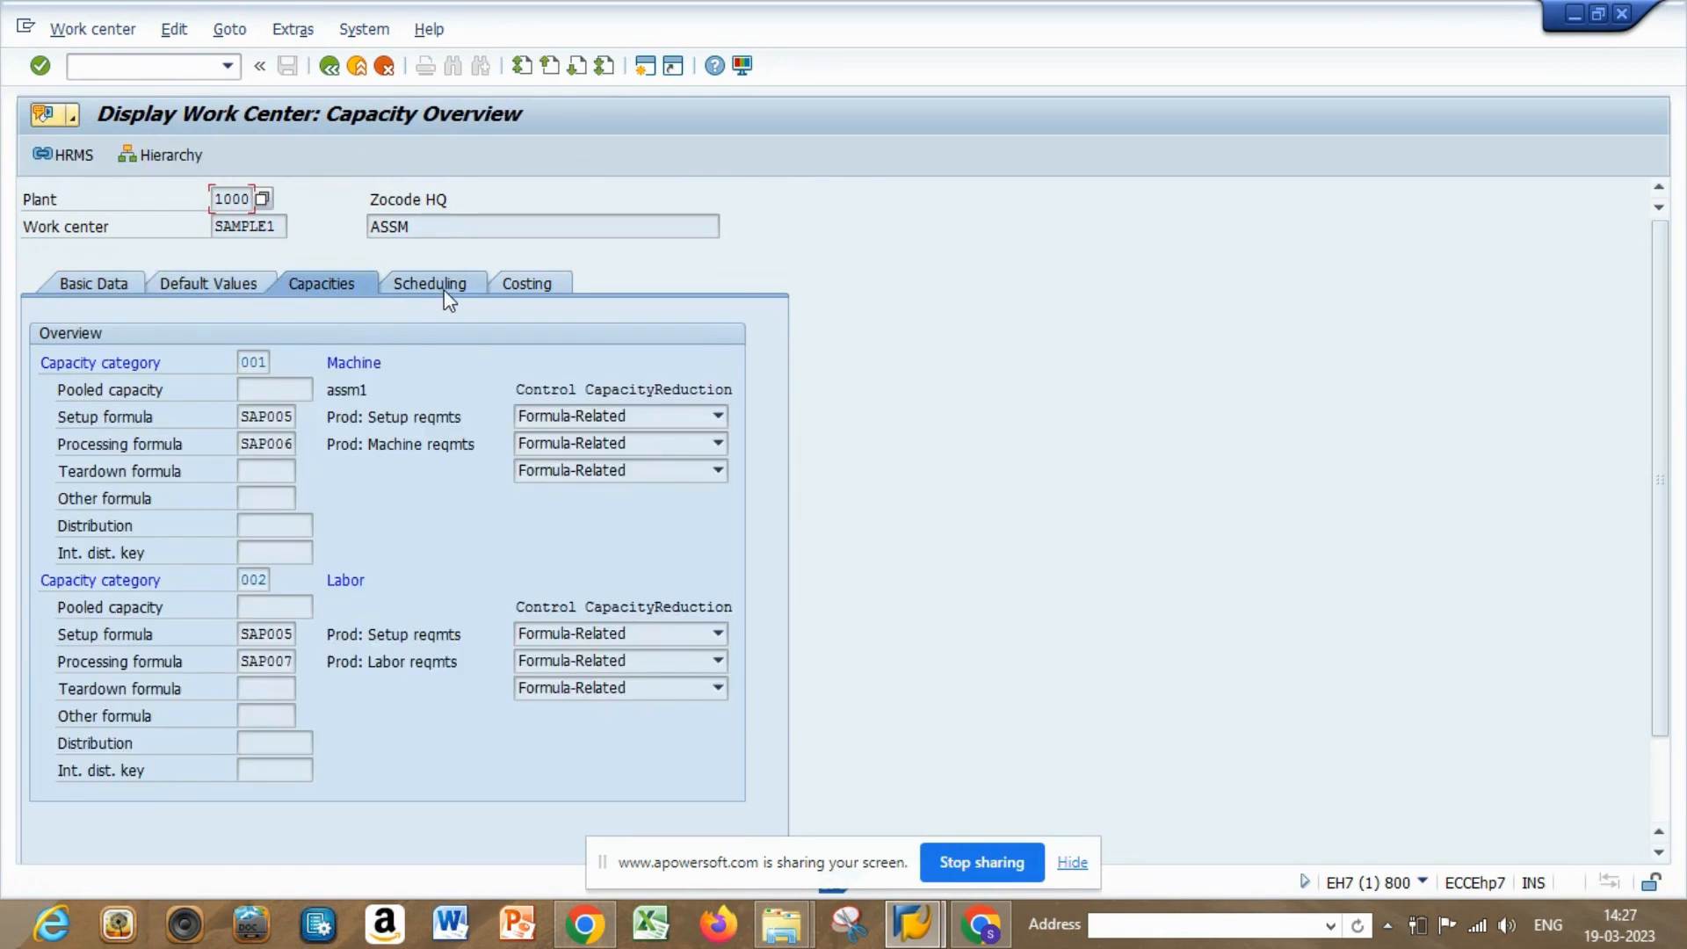
pyautogui.click(432, 293)
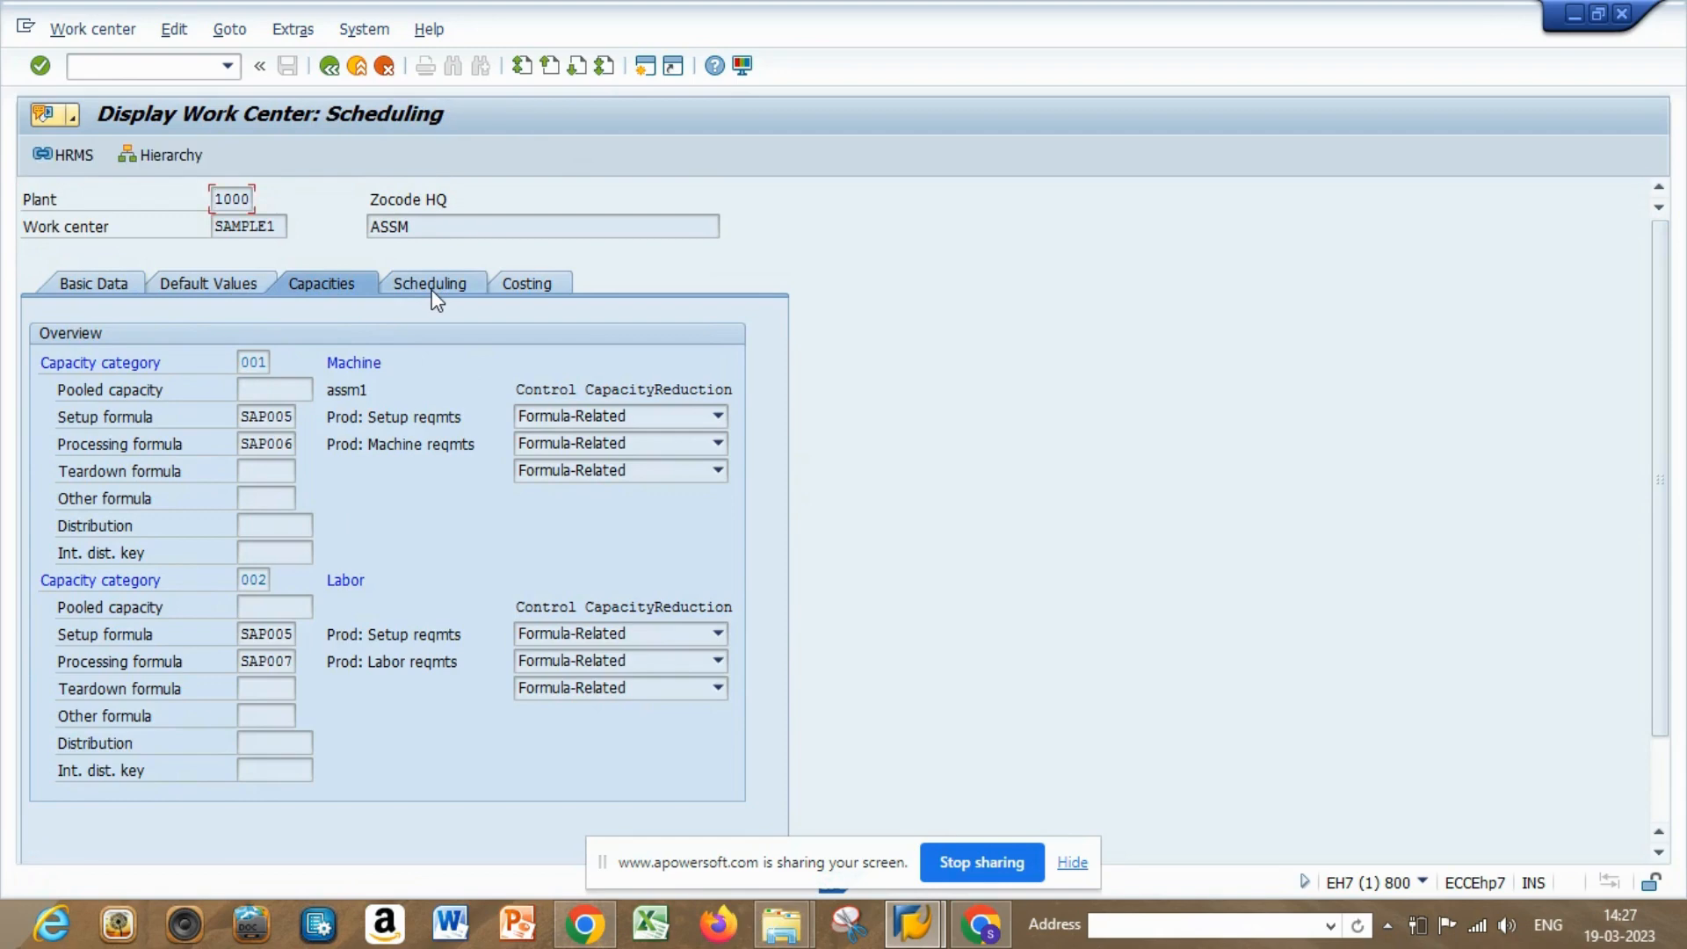
pyautogui.click(528, 290)
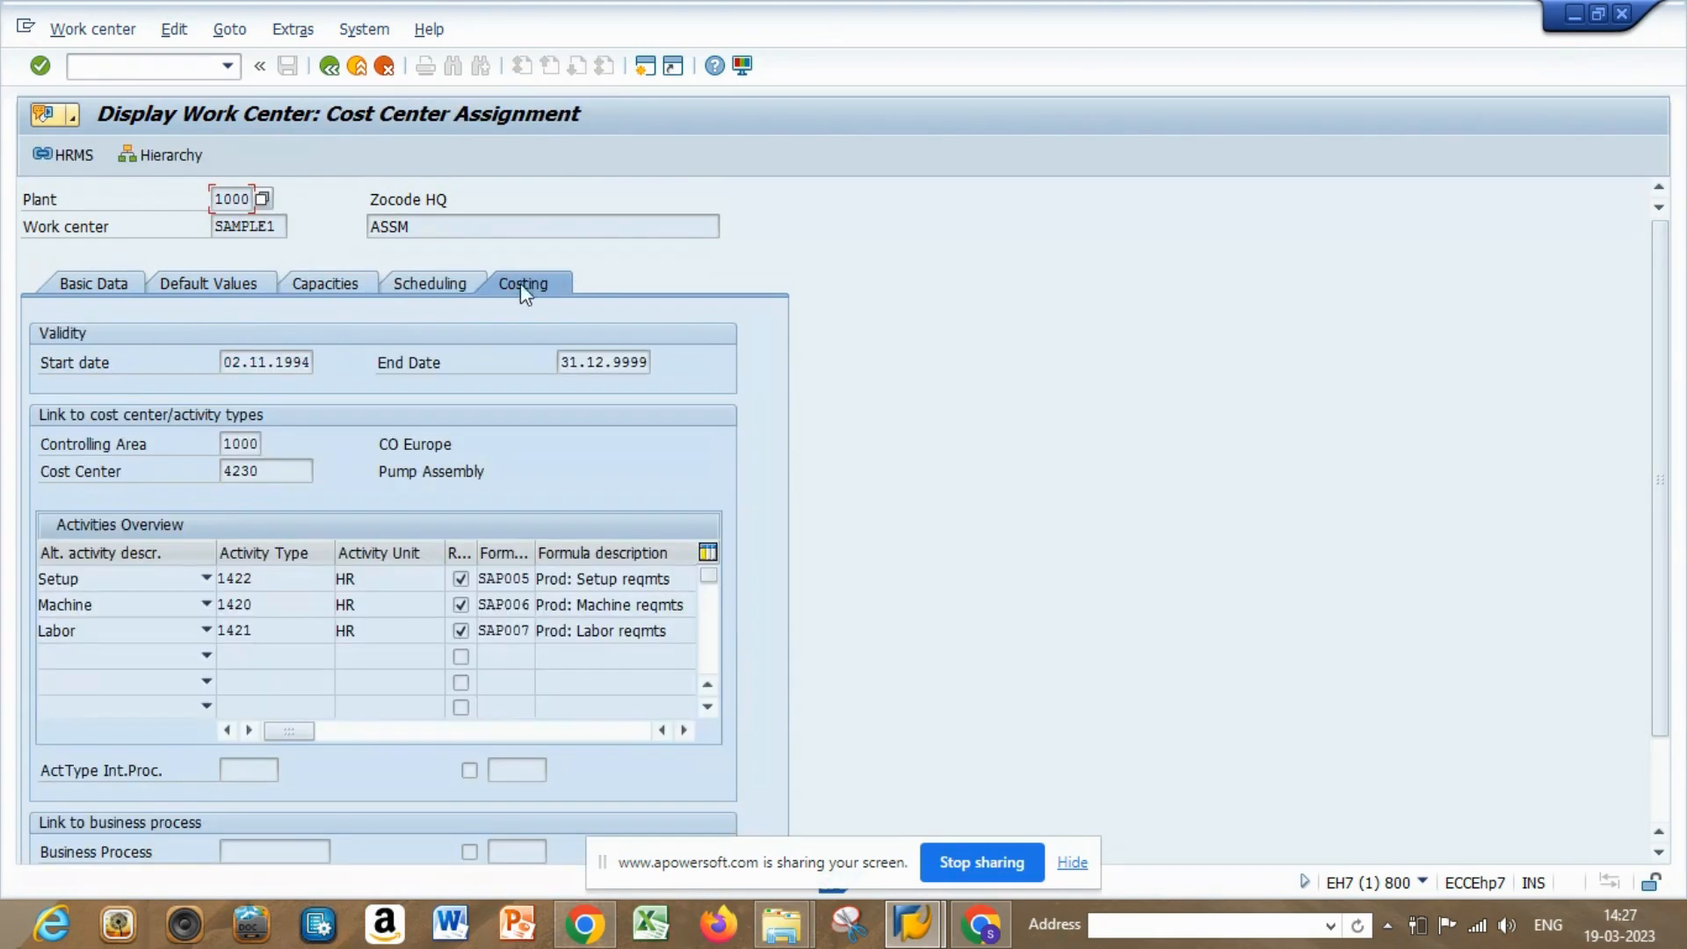
# Examine the work center's scheduling data and machine capacity header, and return to the initial display screen
pyautogui.click(431, 285)
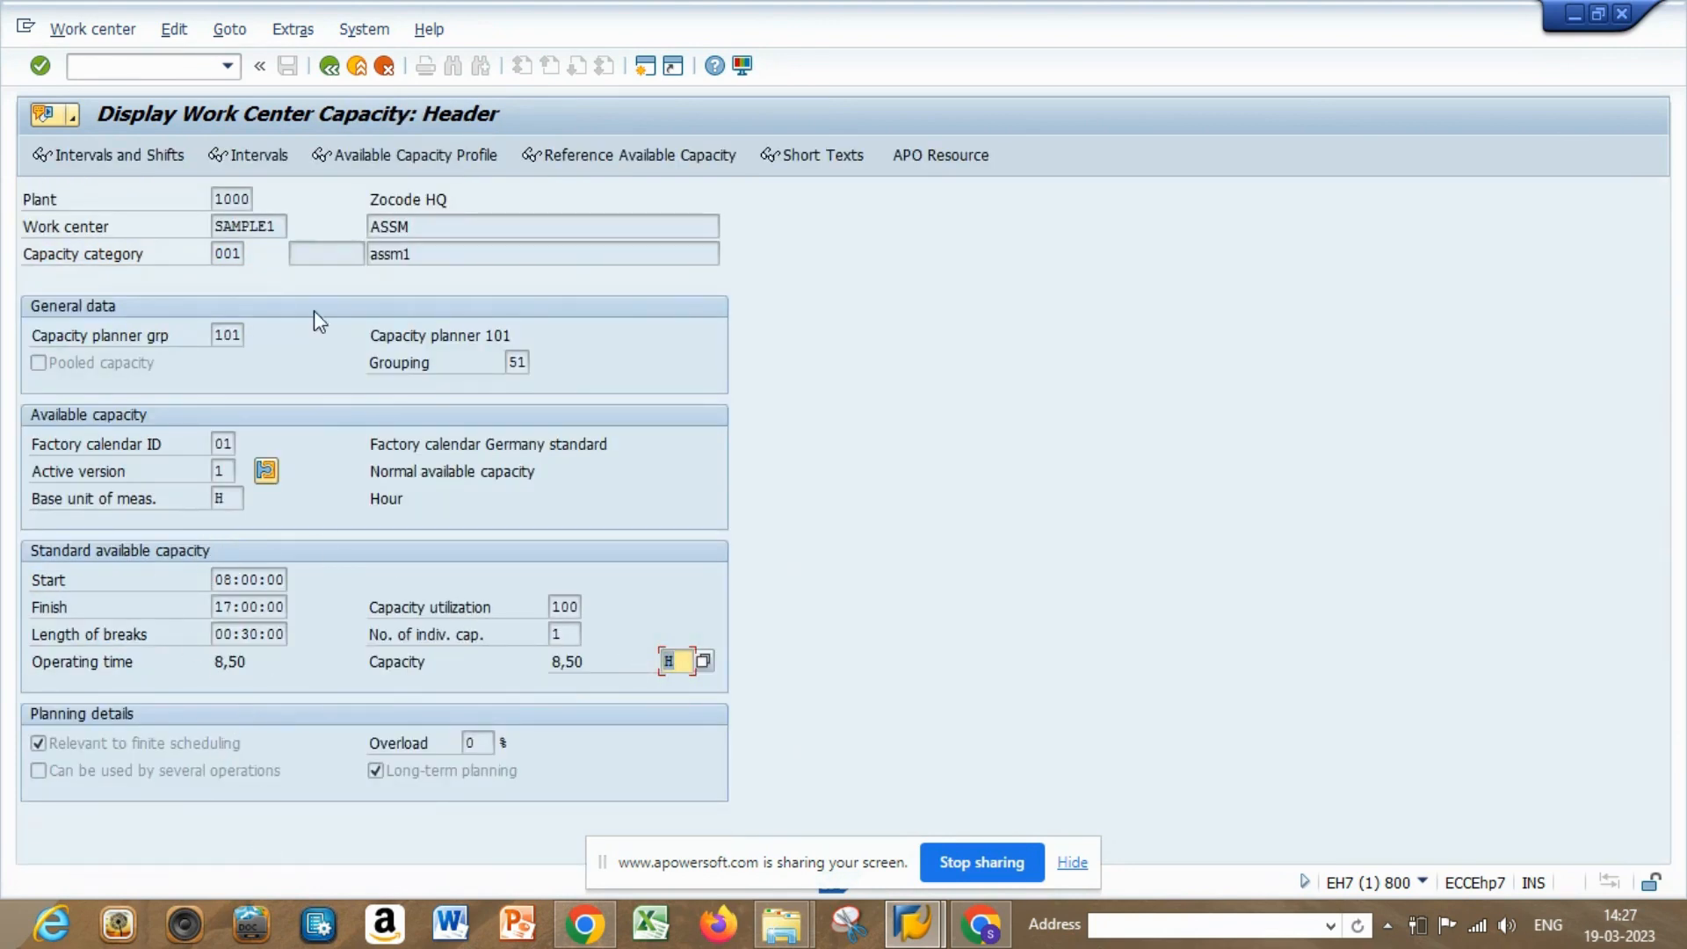
pyautogui.click(329, 66)
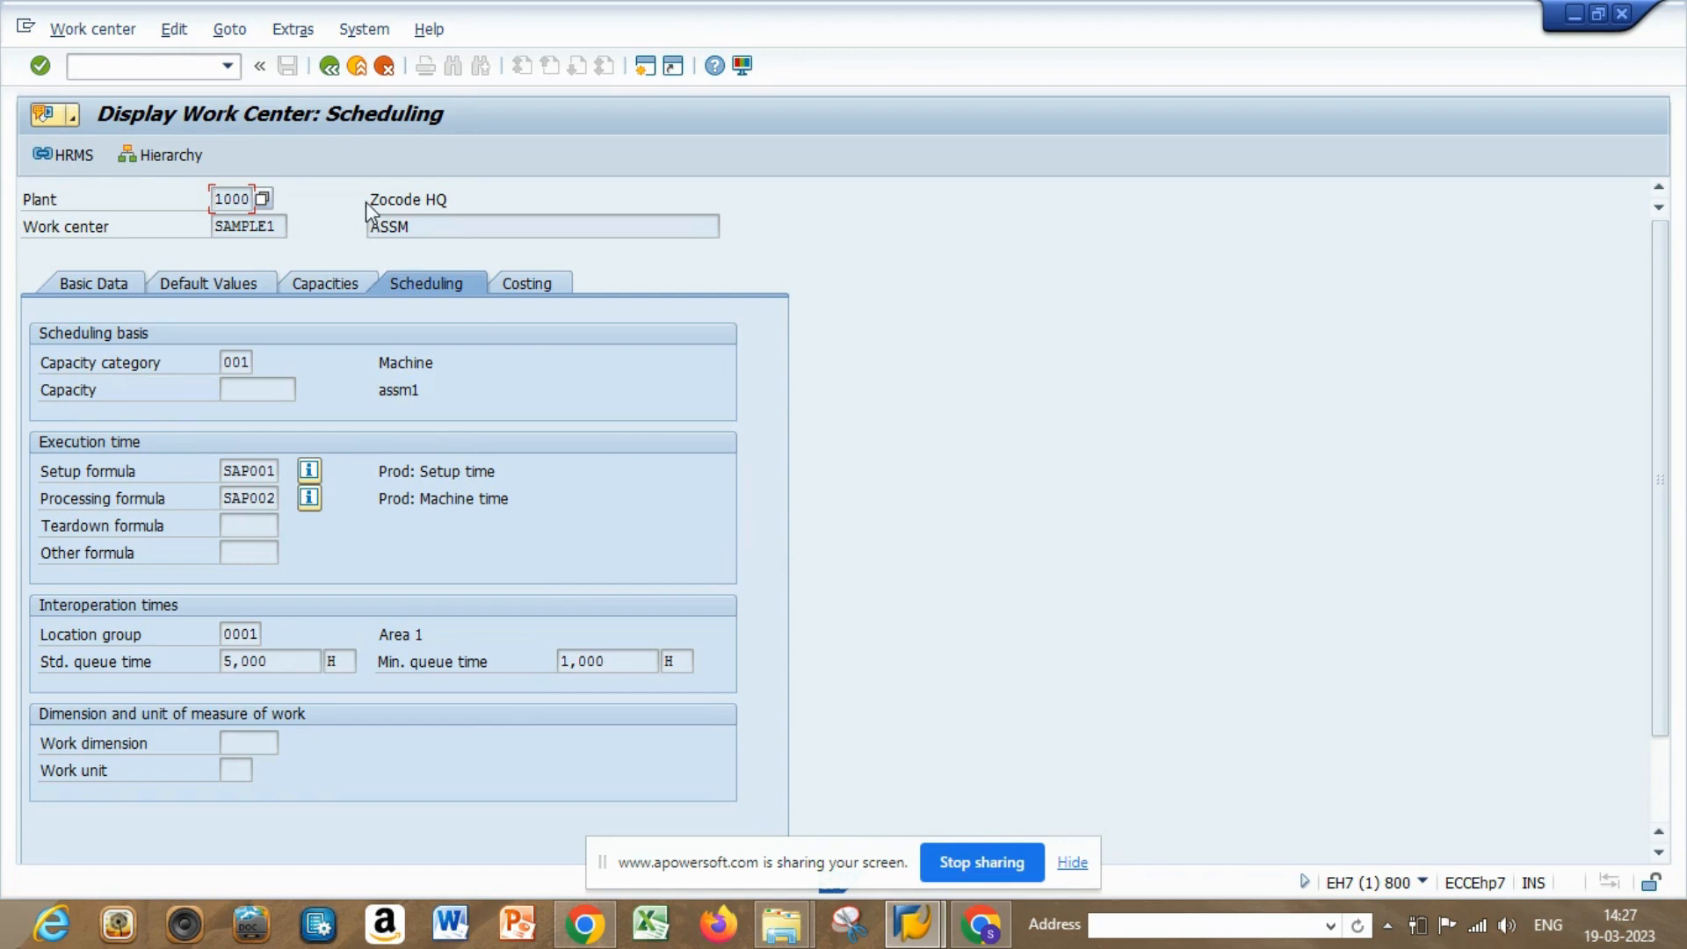
pyautogui.click(332, 68)
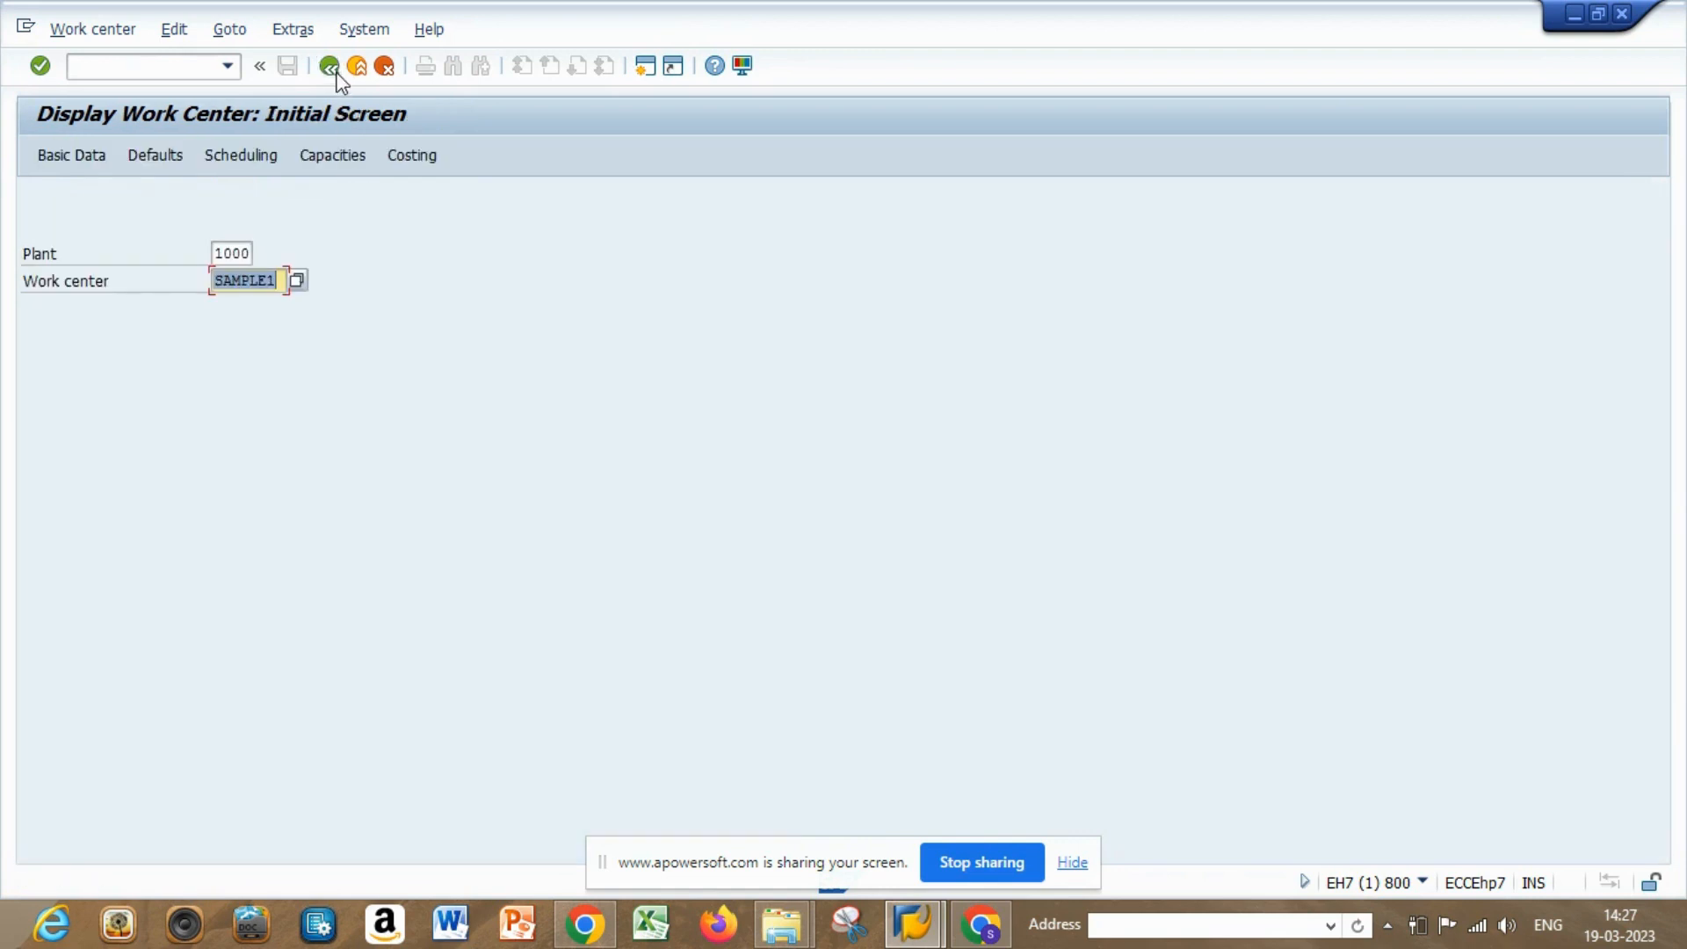